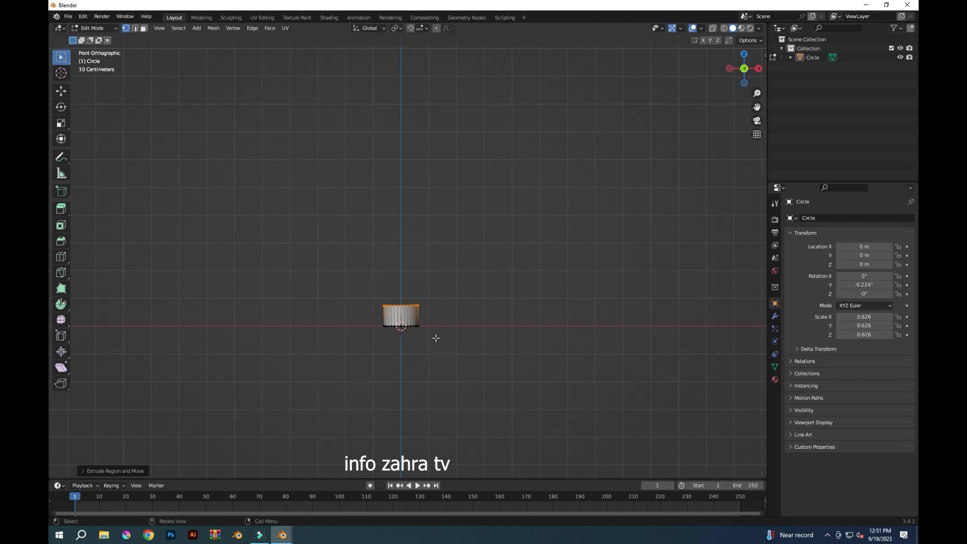
Extrude the cylinder's top ring upward in two segments, widening the ring slightly after each extrusion
key("e")
key("z")
left_click(449, 310)
key("s")
left_click(457, 314)
key("e")
left_click(452, 288)
key("s")
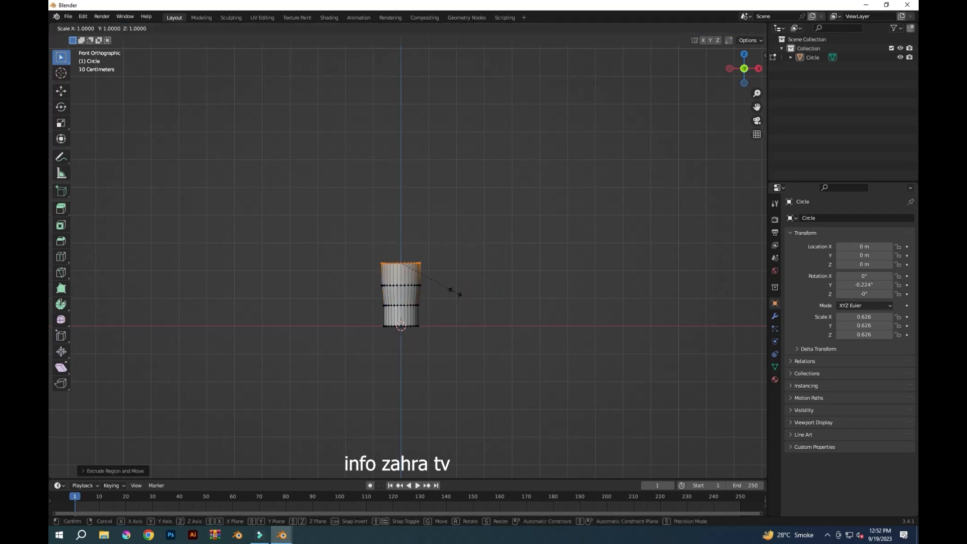
left_click(459, 305)
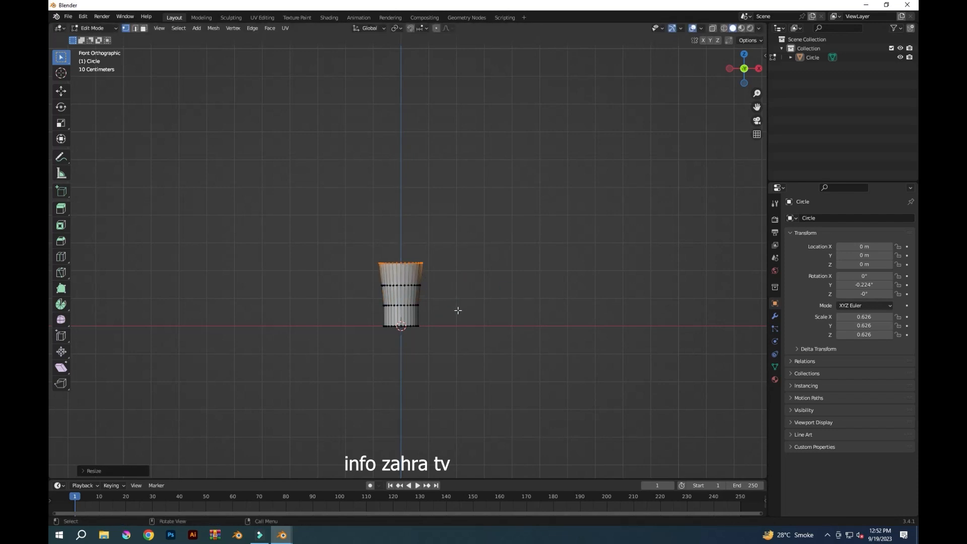
Extrude the top ring upward twice more and narrow the uppermost ring slightly
key("e")
left_click(467, 296)
key("e")
left_click(469, 274)
key("s")
left_click(475, 272)
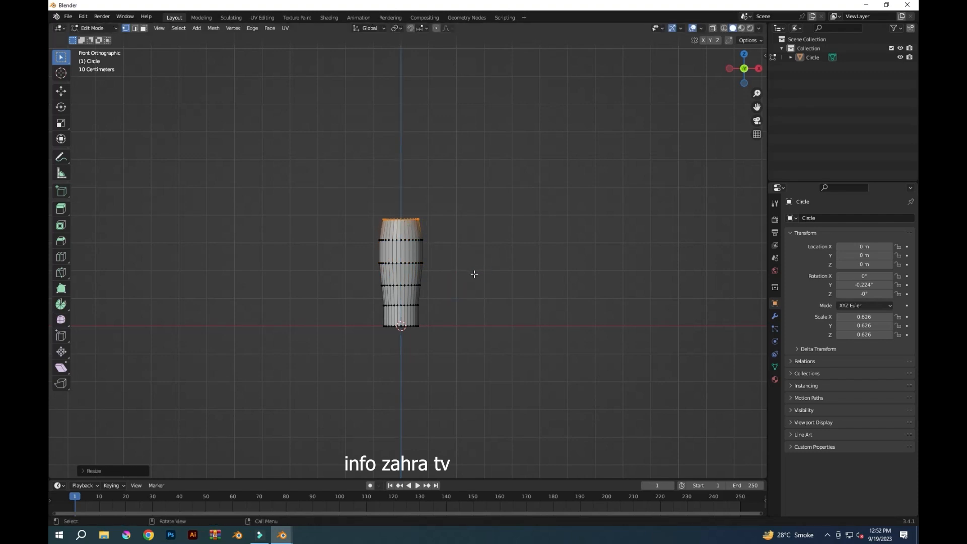
Delete all of the circle mesh's vertices and return to Object Mode
key("a")
key("x")
left_click(449, 356)
left_click(93, 27)
left_click(93, 37)
Add a circle mesh with 8 vertices at the world origin
key("shift+a")
left_click(503, 302)
left_click(161, 372)
type("8")
key("Return")
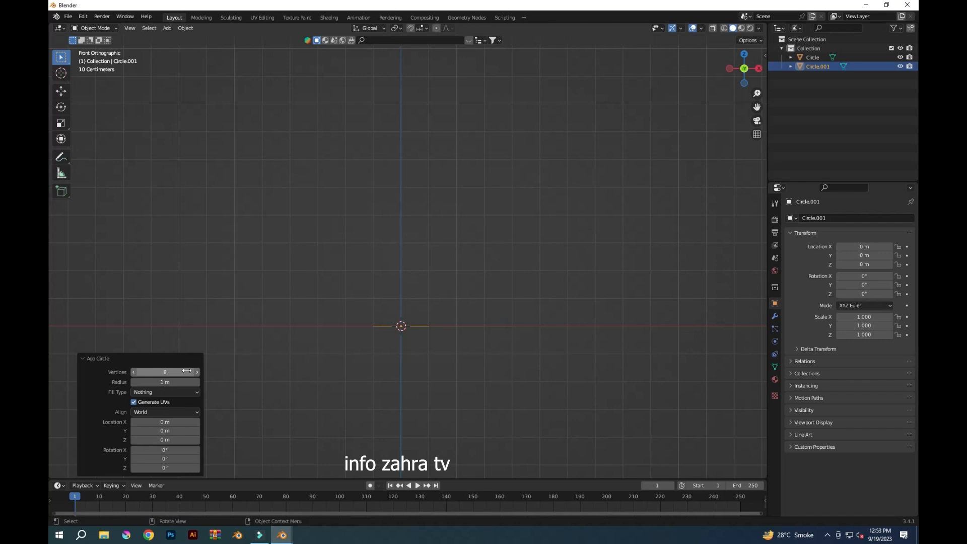
Scale the new circle's vertices to 0.590 in Edit Mode
left_click(93, 28)
left_click(94, 48)
key("s")
left_click(447, 387)
Extrude the circle up about 0.87 m, add a shorter second extrusion and narrow its ring
key("e")
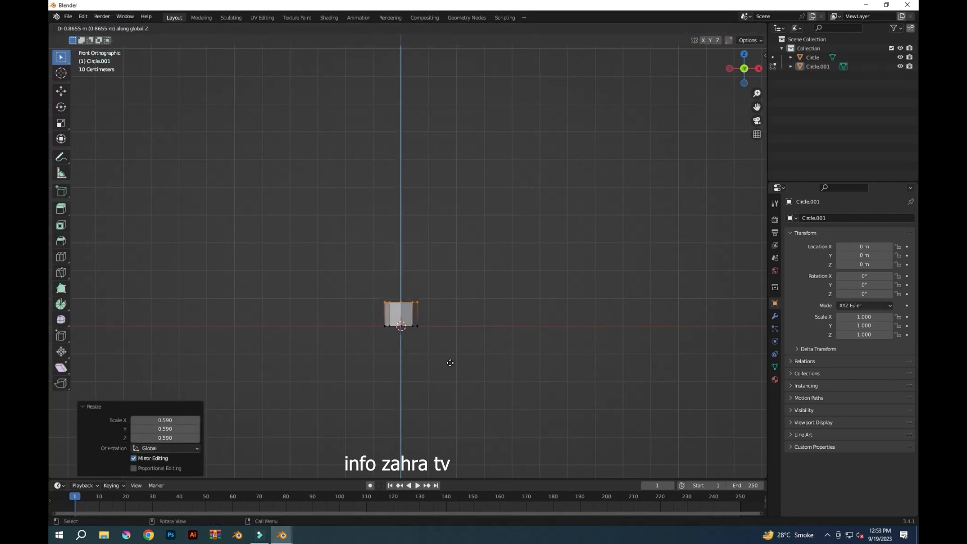
left_click(449, 362)
key("e")
left_click(476, 358)
key("s")
left_click(478, 356)
Extrude the top ring upward two more times and widen it after each extrusion, scaling the last one by 1.096
key("e")
left_click(480, 347)
key("s")
left_click(529, 361)
key("e")
left_click(525, 342)
key("s")
left_click(540, 357)
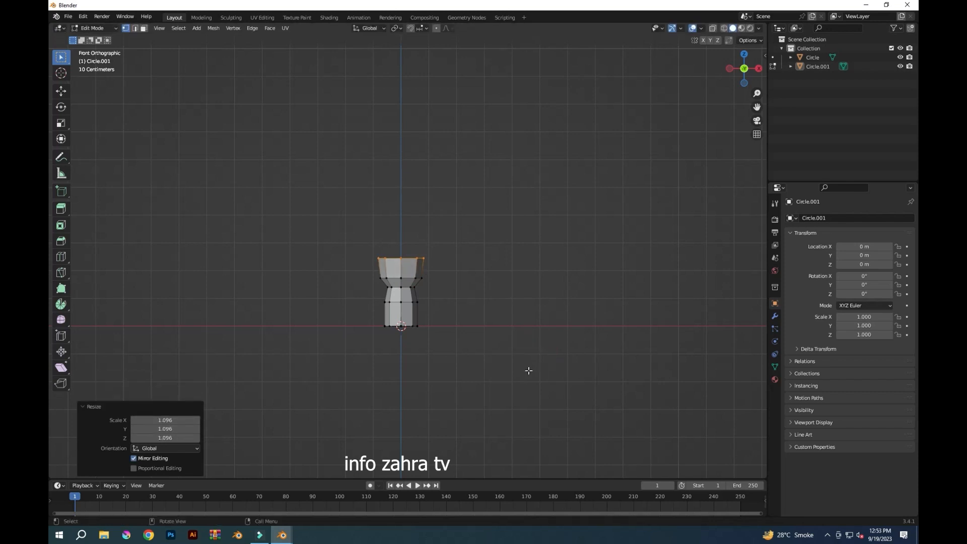
Undo all the extrusions and ring scalings back to the resized circle
key("ctrl+z")
key("ctrl+z")
key("ctrl+z")
key("ctrl+z")
key("ctrl+z")
key("ctrl+z")
key("ctrl+z")
Extrude a short base from the circle, extrude its ring 1.6821 m up and widen it by about 1.67
key("e")
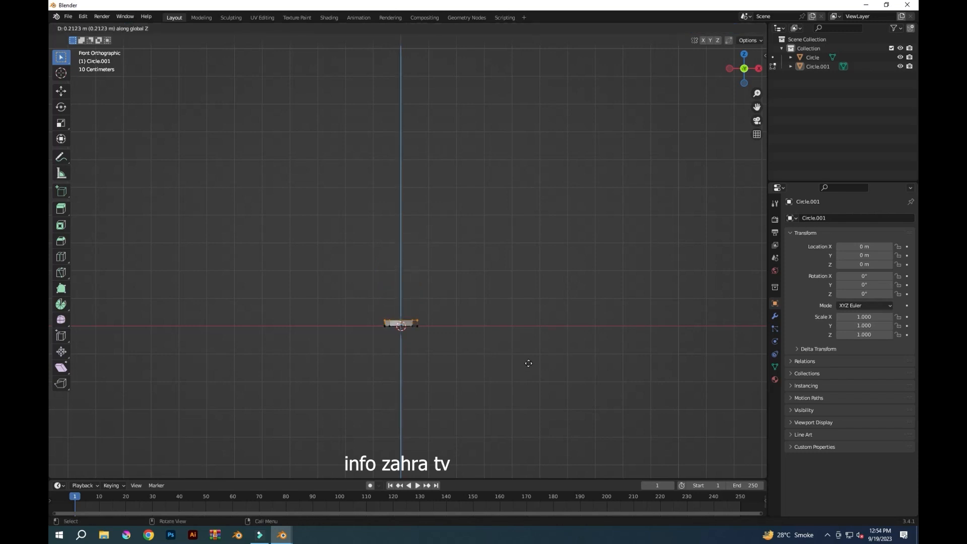
left_click(529, 366)
key("s")
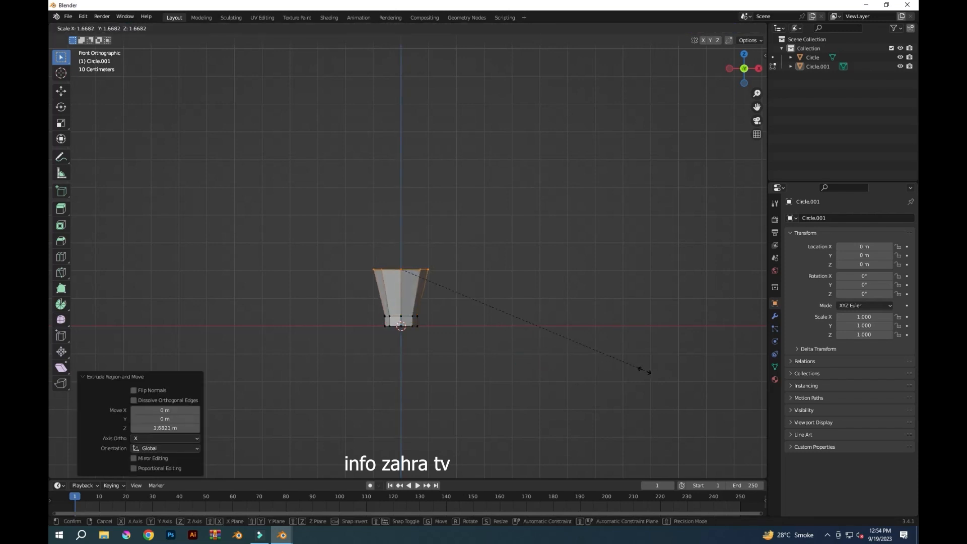
left_click(645, 372)
Extrude the pin's belly upward in two segments, the second 1.1105 m tall, and narrow the top ring
key("e")
left_click(641, 359)
key("e")
key("z")
key("z")
left_click(616, 301)
key("s")
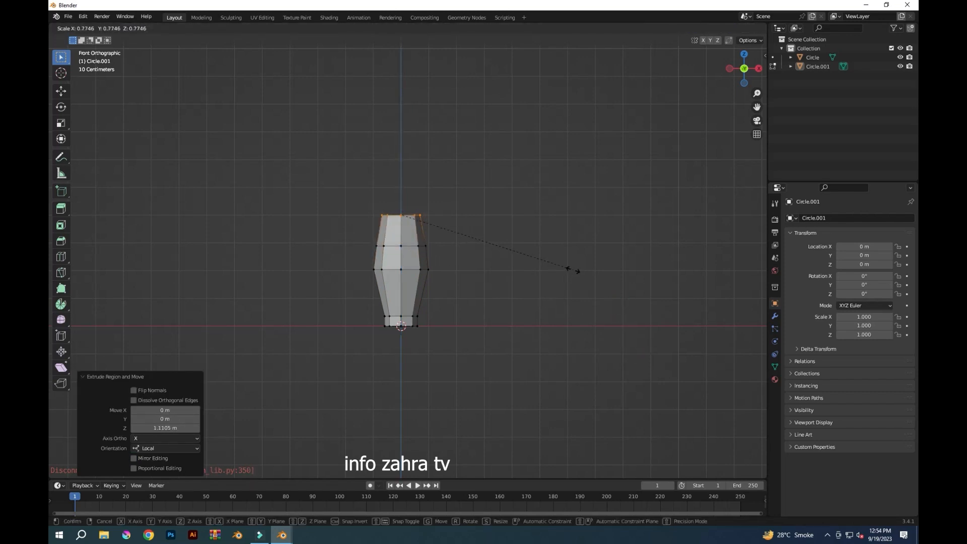
left_click(558, 262)
Extrude a narrower ring for the neck, and extrude a wider ring above it for the head
key("e")
left_click(557, 239)
key("s")
left_click(483, 225)
key("e")
key("z")
left_click(487, 199)
key("s")
left_click(531, 220)
Extrude the head upward in two tapered segments, the last 0.40827 m tall, and shrink the top ring to nearly close it
key("e")
key("z")
left_click(537, 200)
key("s")
left_click(527, 203)
key("e")
key("z")
left_click(526, 201)
key("s")
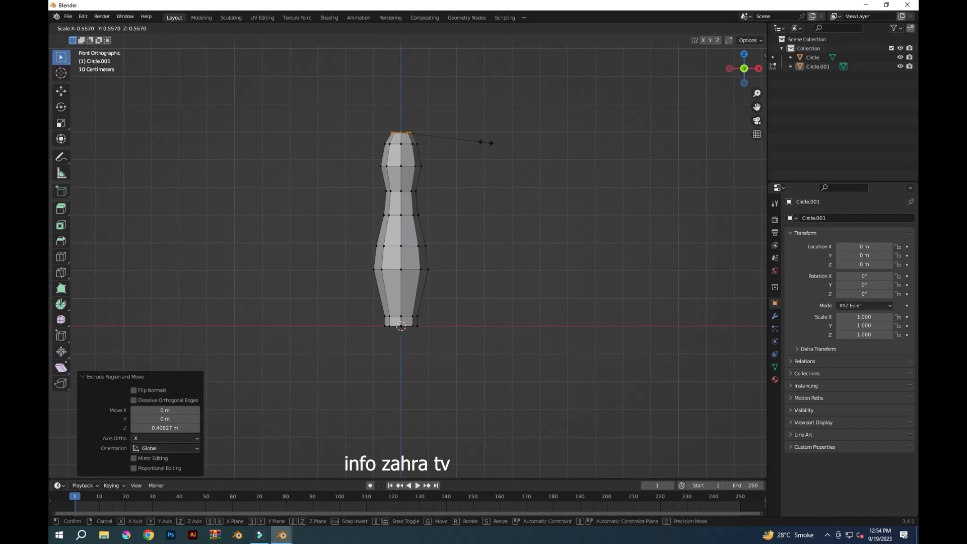
left_click(449, 157)
Add a Subdivision Surface modifier to the pin and set its viewport level to 2
middle_click_drag(484, 205, 521, 228)
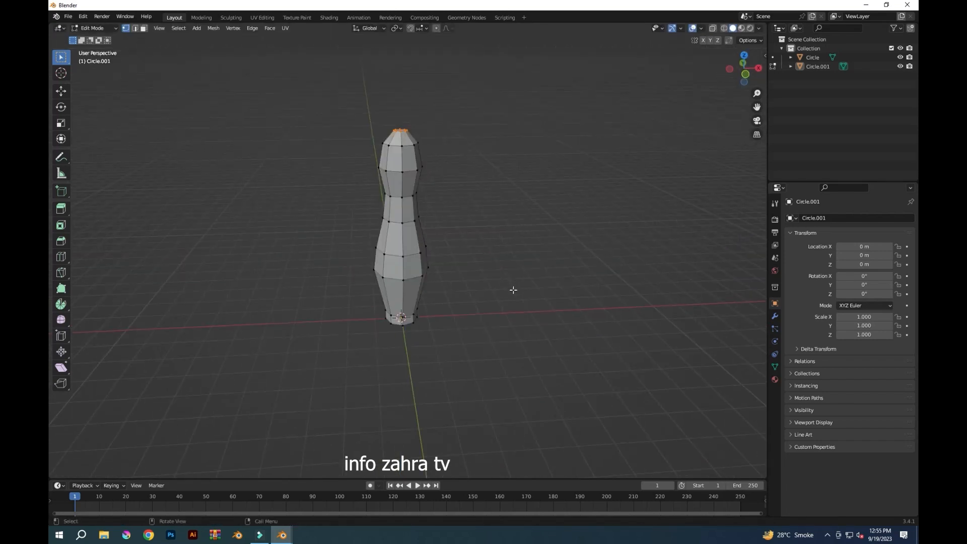
key("KP_1")
left_click(775, 315)
left_click(850, 217)
left_click(726, 378)
scroll(599, 323, "up", 2)
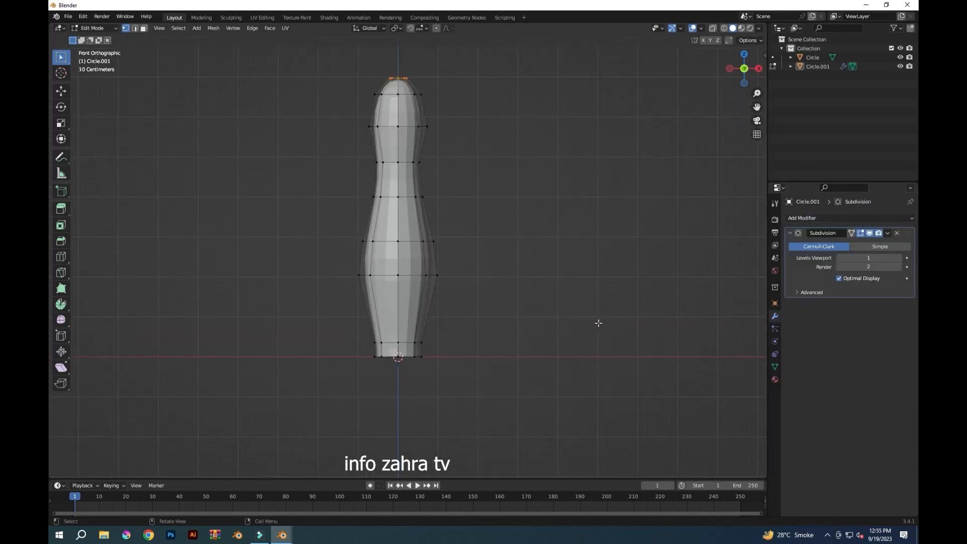
left_click(899, 258)
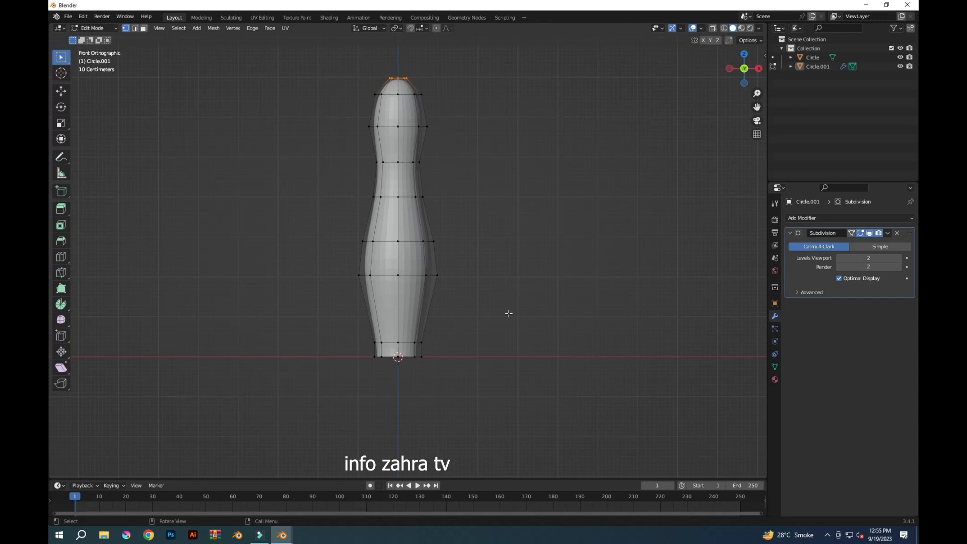
Select the two belly rings all the way through with X-ray on and scale them outward
left_click_drag(331, 225, 448, 288)
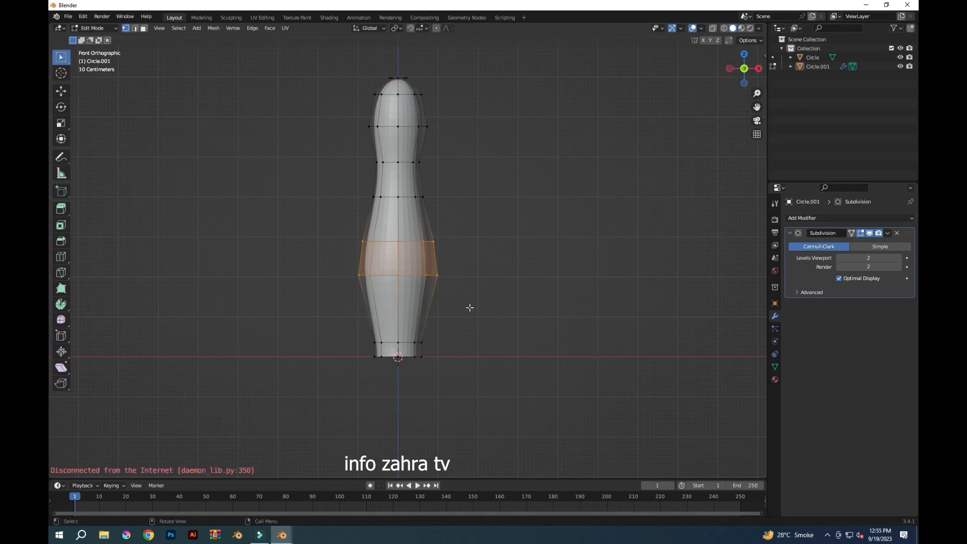
key("alt+z")
left_click_drag(347, 227, 473, 300)
key("s")
left_click(497, 332)
Scale the two topmost rings inward, return to Object Mode and turn off X-ray
left_click_drag(339, 58, 458, 110)
key("s")
left_click(506, 185)
key("Tab")
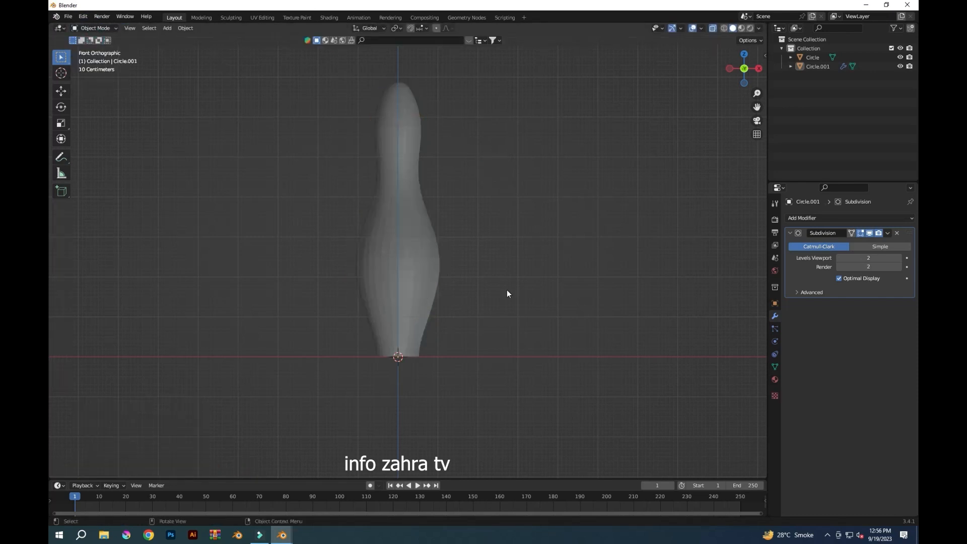
key("alt+z")
Save the file as "bowling animation.blend" in the BLENDER MATERIAL folder on drive E
key("ctrl+s")
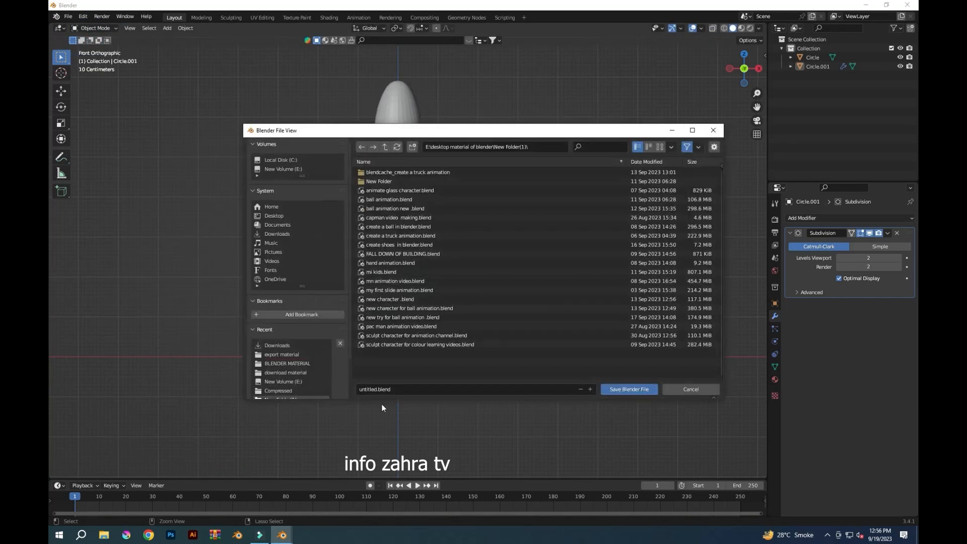
left_click(282, 169)
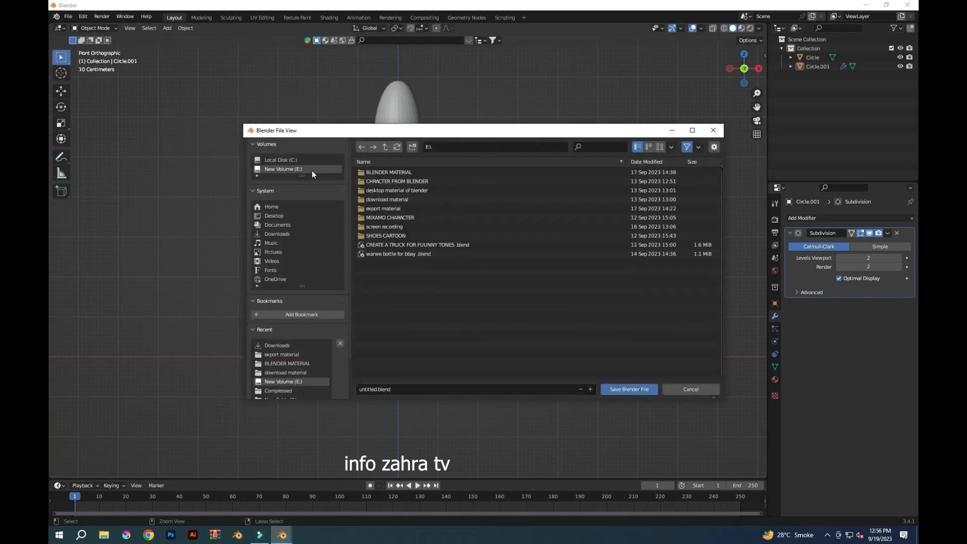
type("bow")
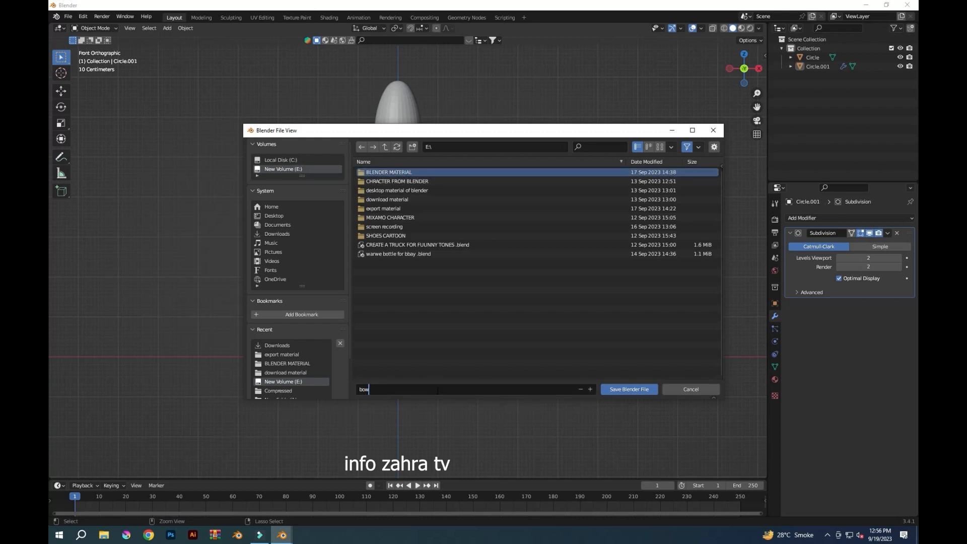
type("ling animation.blend")
left_click(610, 391)
left_click(609, 390)
Fill the open edge loop at the pin's base with a face
key("Tab")
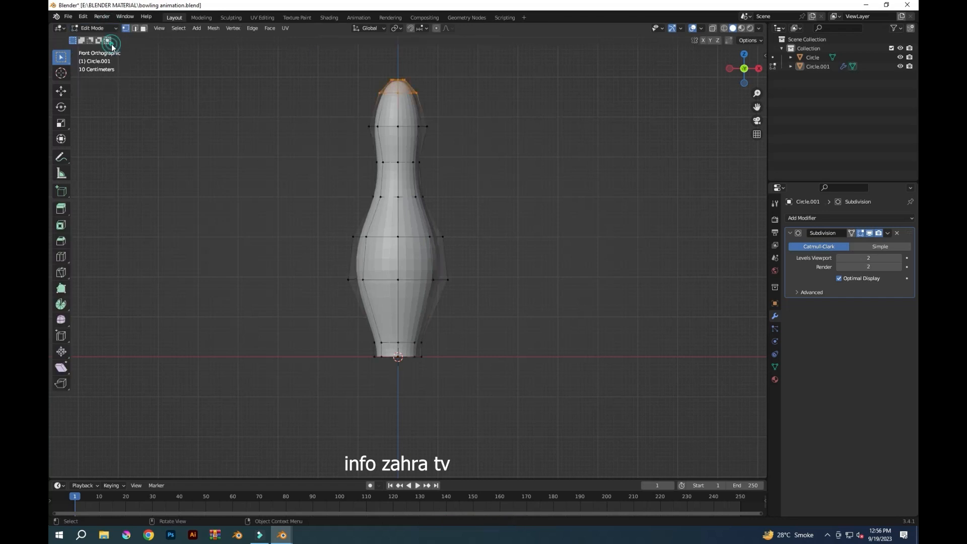
middle_click_drag(476, 335, 391, 283)
left_click(391, 283, "alt")
key("f")
middle_click_drag(471, 316, 474, 359)
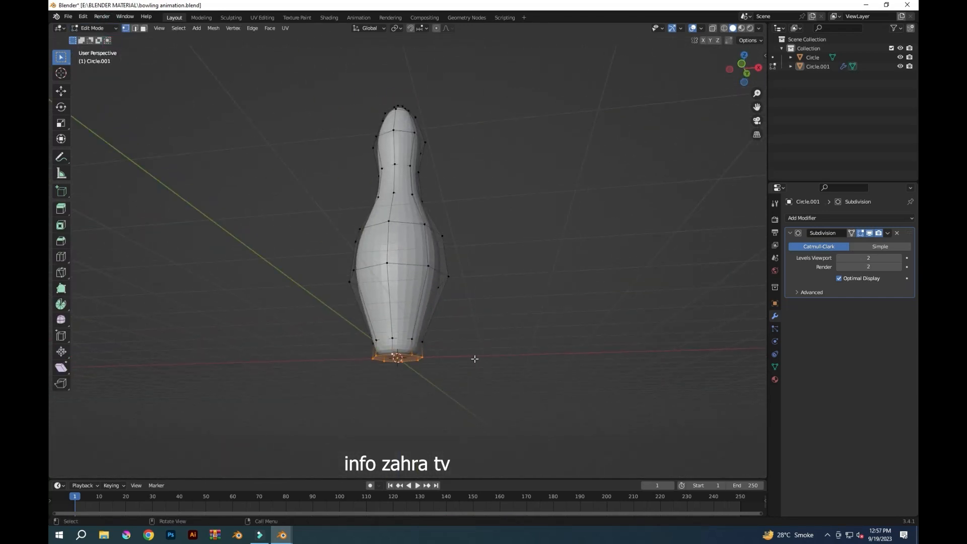
Widen the edge loop just above the pin's base slightly in front view
key("KP_1")
key("g")
key("g")
left_click(386, 344)
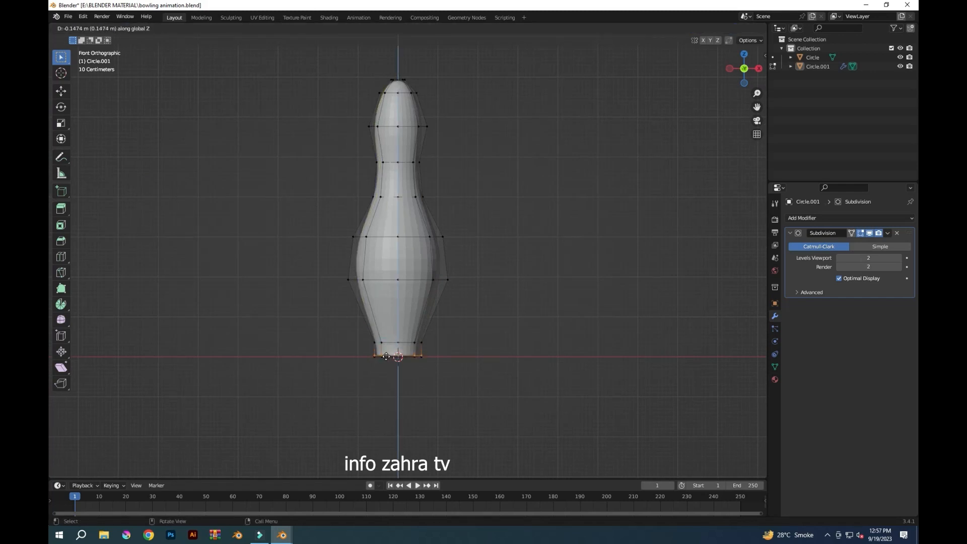
key("s")
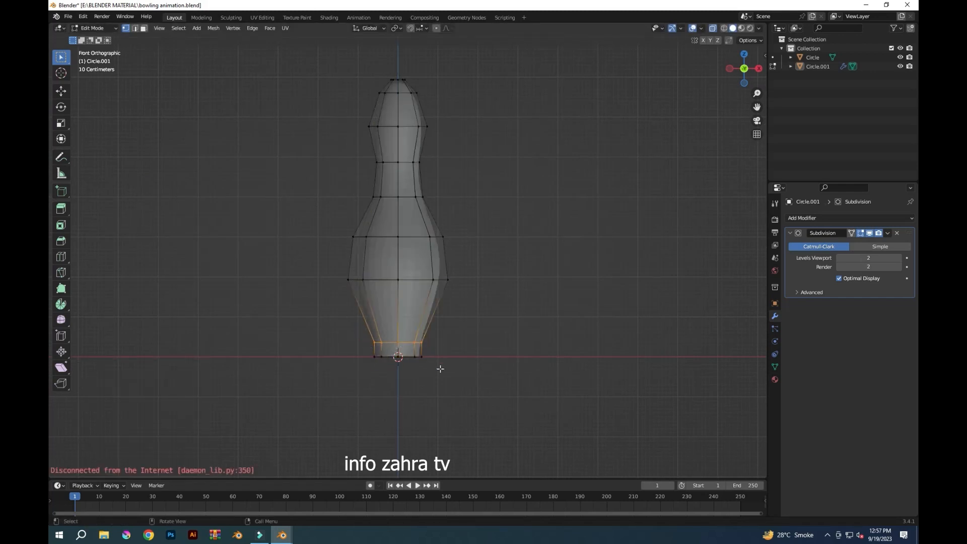
left_click(446, 368)
Scale the middle ring of the head by 1.353 and the topmost ring by 0.962
left_click_drag(356, 104, 433, 147)
key("s")
left_click(496, 202)
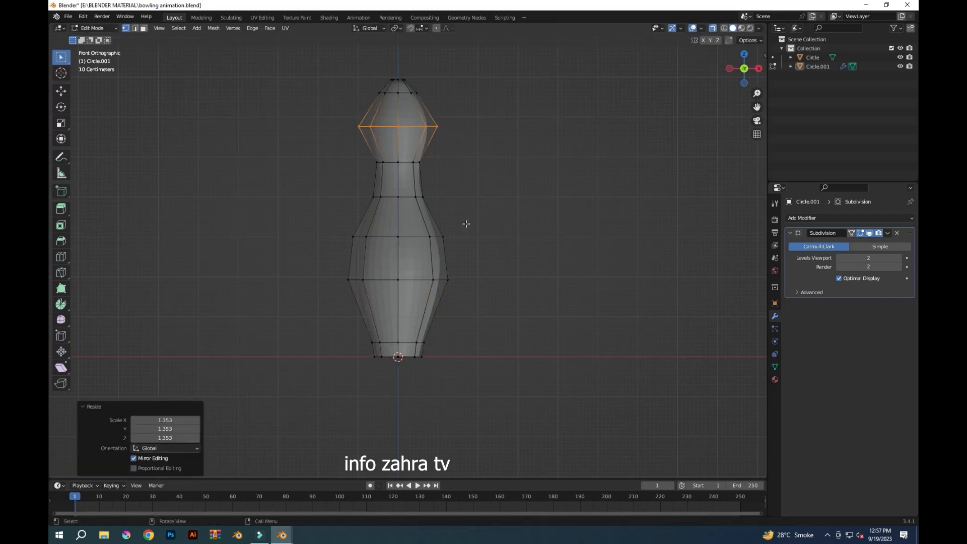
left_click_drag(374, 58, 421, 94)
key("s")
left_click(434, 122)
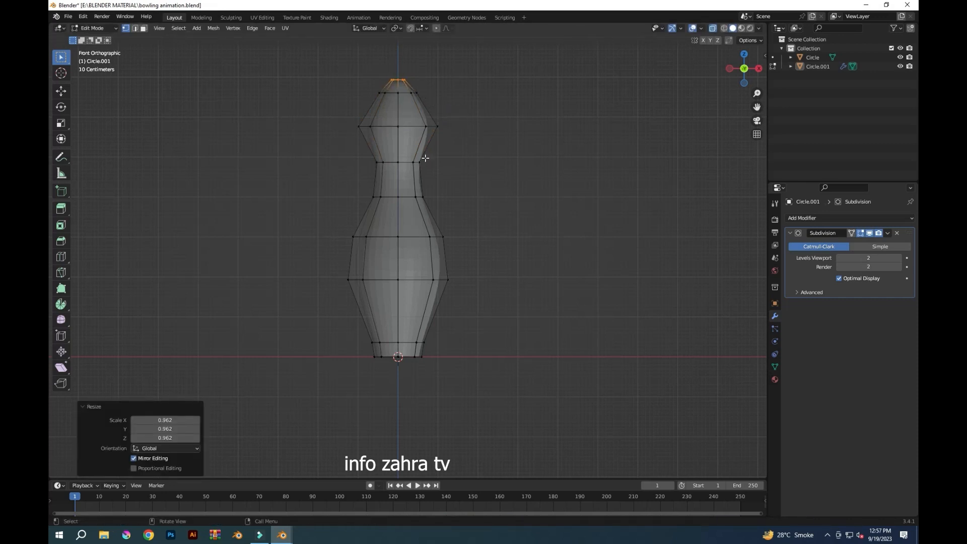
Scale the ring at the top of the neck by 1.110 and add a centred loop cut below it
left_click_drag(365, 147, 464, 178)
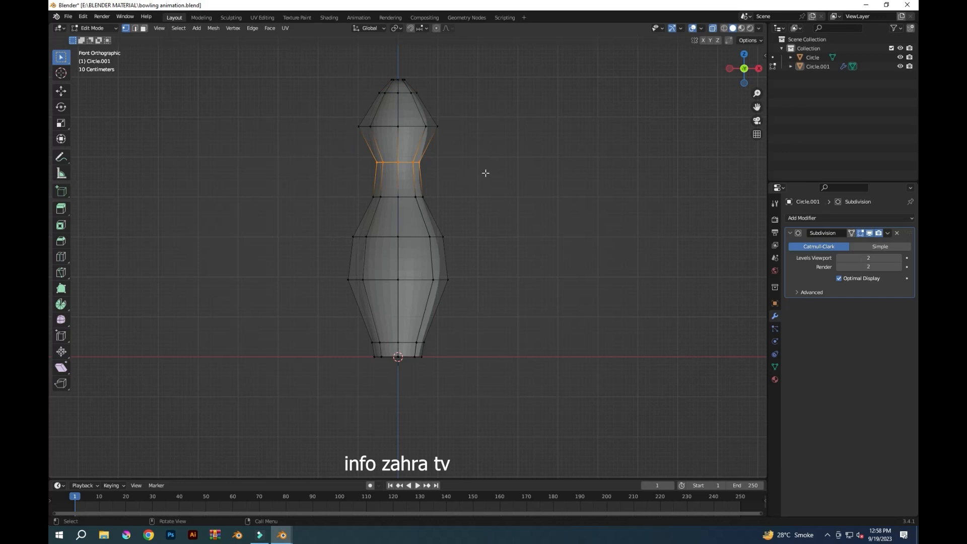
key("ctrl+r")
left_click(468, 177)
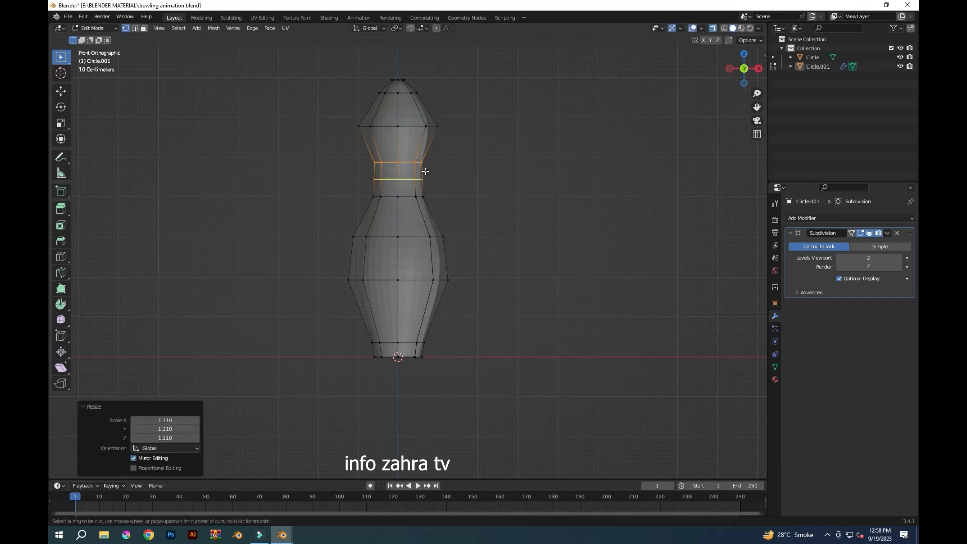
right_click(459, 177)
Add a loop cut in the upper neck and move it 0.19279 m up, close to the neck's top ring
key("ctrl+r")
left_click(425, 166)
key("g")
key("z")
left_click(426, 157)
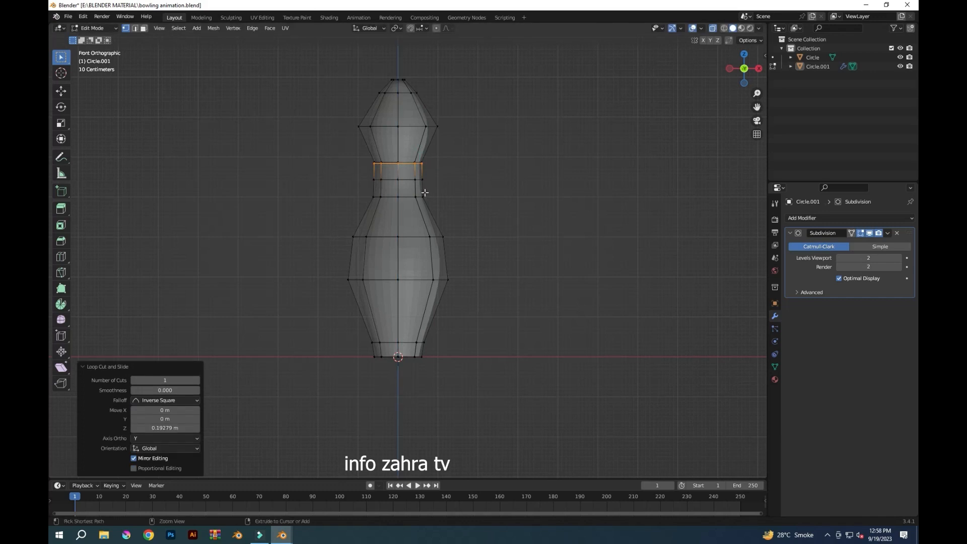
Add a loop cut in the lower neck and move it 0.12475 m up toward the middle ring
key("ctrl+r")
left_click(421, 187)
key("g")
key("z")
left_click(422, 177)
Add a loop cut below the neck, move it up toward the neck and scale it by 0.914
key("ctrl+r")
left_click(425, 203)
key("g")
key("z")
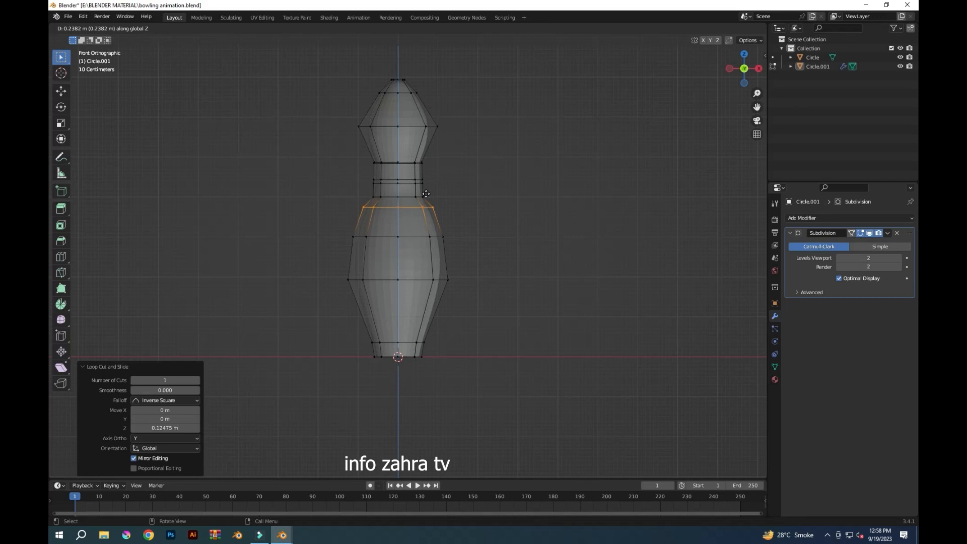
left_click(427, 190)
key("s")
left_click(460, 201)
Add a loop cut at the bottom of the neck, move it 0.13609 m down and return to Object Mode
key("ctrl+r")
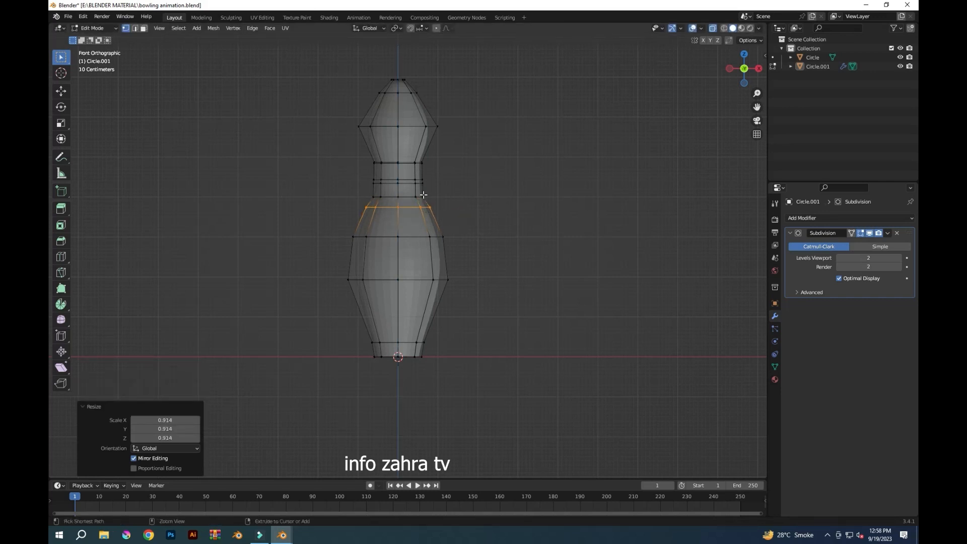
left_click(423, 194)
key("g")
key("z")
left_click(421, 200)
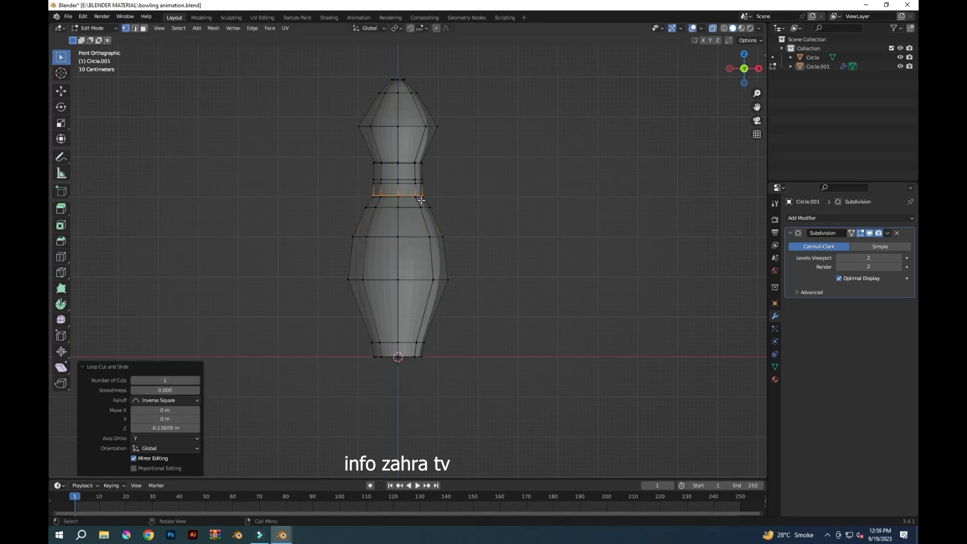
key("Tab")
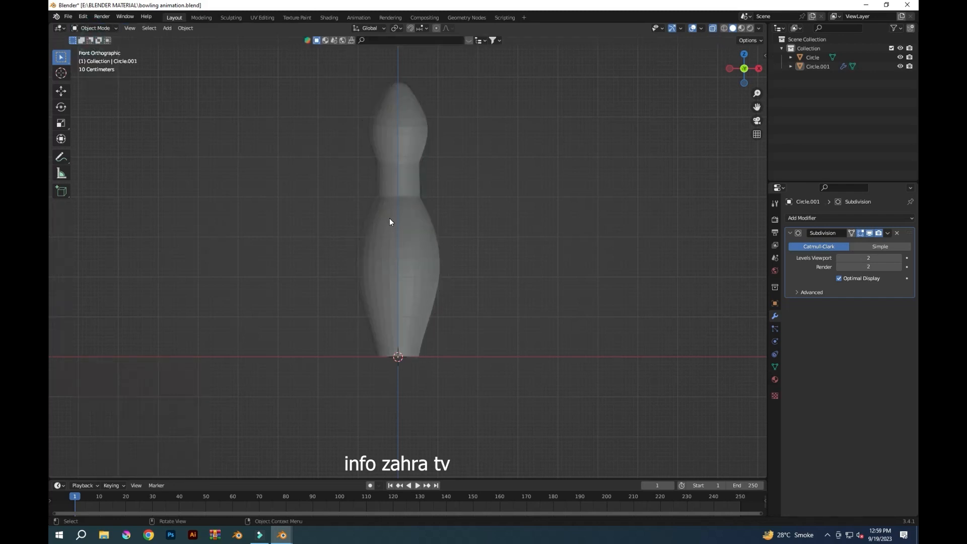
Save the bowling pin file and turn off X-ray display
key("ctrl+s")
middle_click_drag(386, 216, 497, 230)
key("KP_1")
key("alt+z")
Select the bowling pin and apply smooth shading to it
right_click(411, 174)
left_click(411, 174)
left_click(404, 253)
right_click(404, 254)
left_click(404, 253)
Create a new material on the bowling pin
middle_click_drag(506, 277, 424, 312)
left_click(776, 380)
left_click(833, 256)
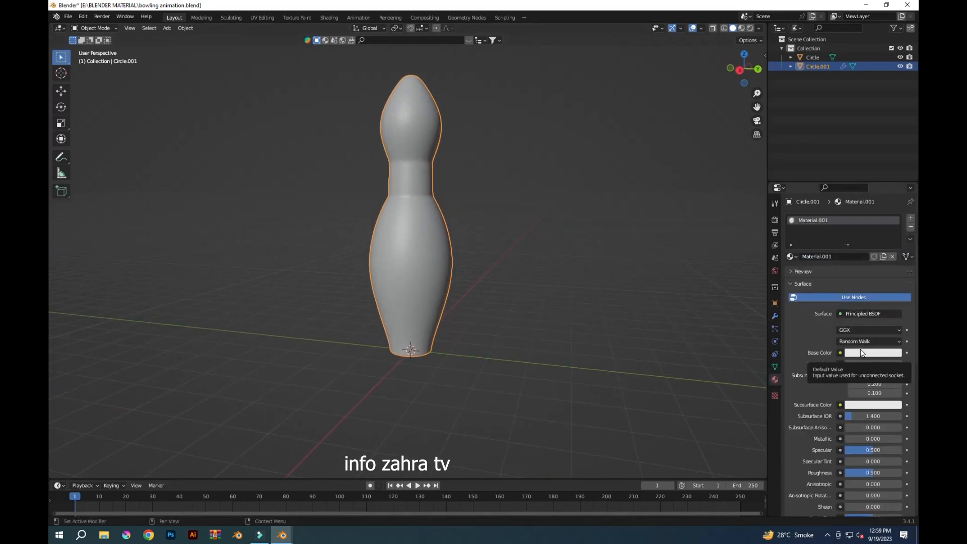
Switch the viewport to material preview and scale the selected edge loop at the bottom of the pin's neck
left_click(741, 28)
middle_click_drag(586, 290, 614, 263)
left_click(96, 29)
left_click(100, 48)
key("s")
left_click(473, 237)
middle_click_drag(335, 247, 383, 280)
key("Tab")
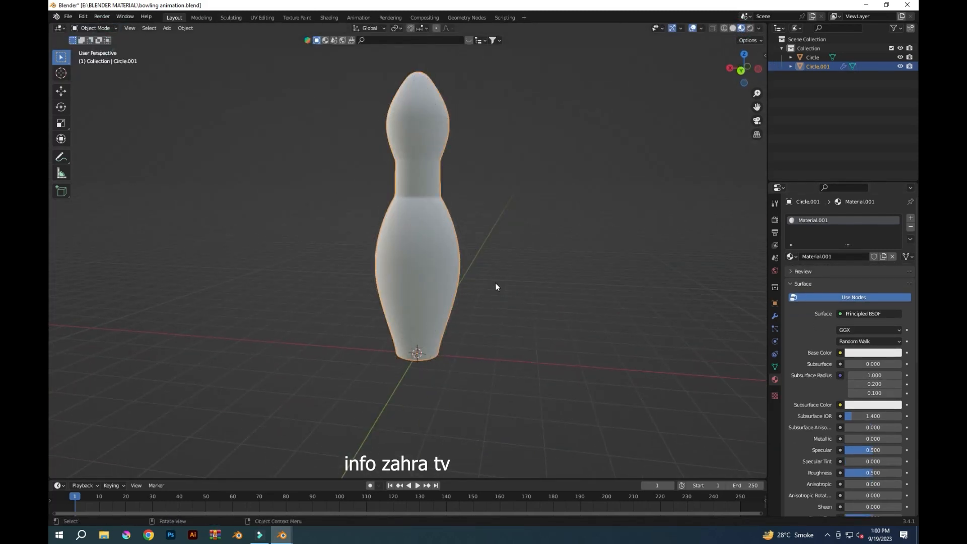
Open the bowling pin's mesh in Edit Mode from the front view
key("KP_1")
left_click(94, 28)
left_click(108, 47)
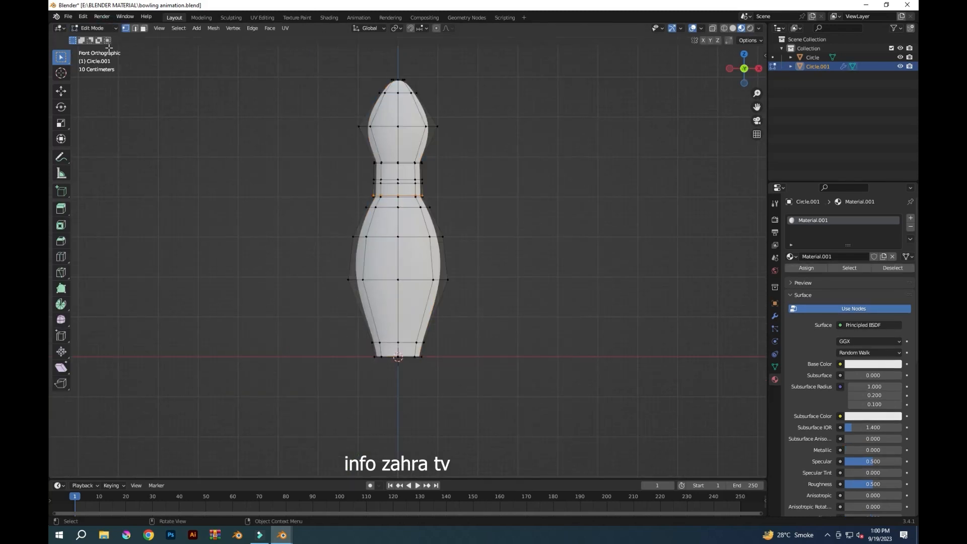
Try to move the vertices at the pin's top along the Z axis with X-ray off
left_click_drag(387, 72, 432, 88)
key("g")
key("z")
left_click(438, 102)
key("ctrl+z")
With X-ray on, lower the pin's top vertices about 0.24 m along Z and return to Object Mode
key("alt+z")
left_click_drag(382, 69, 398, 80)
key("g")
key("z")
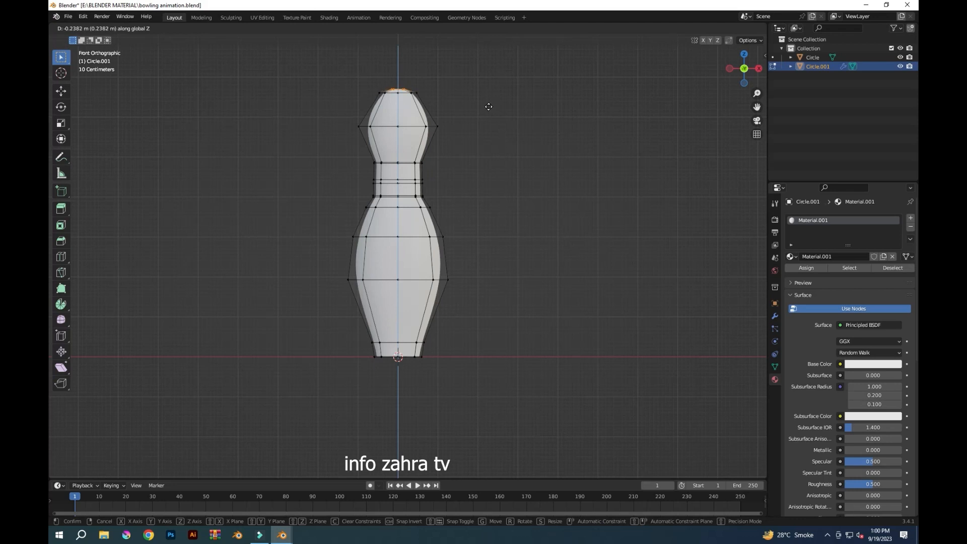
left_click(489, 108)
key("Tab")
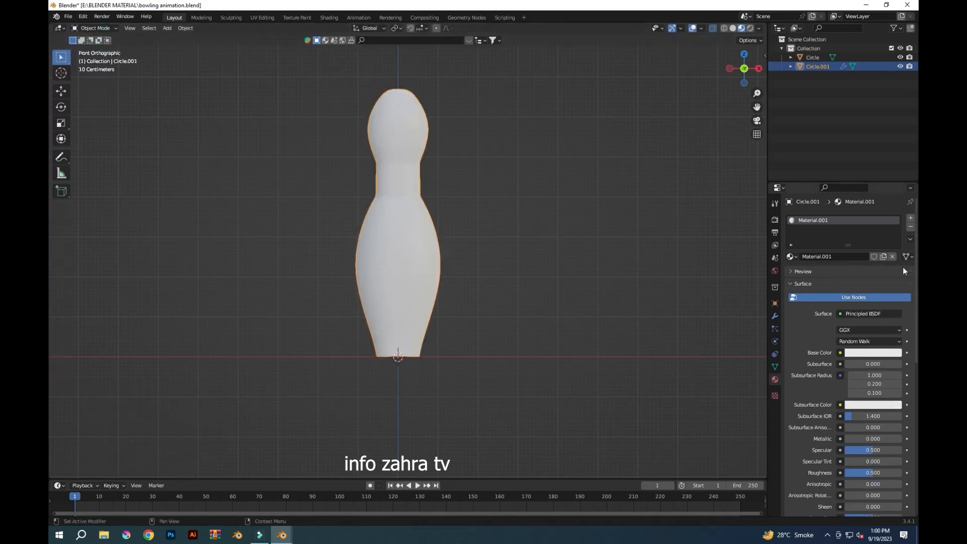
Add a second material slot with a new material to the pin and set its base color to red
left_click(911, 218)
left_click(847, 274)
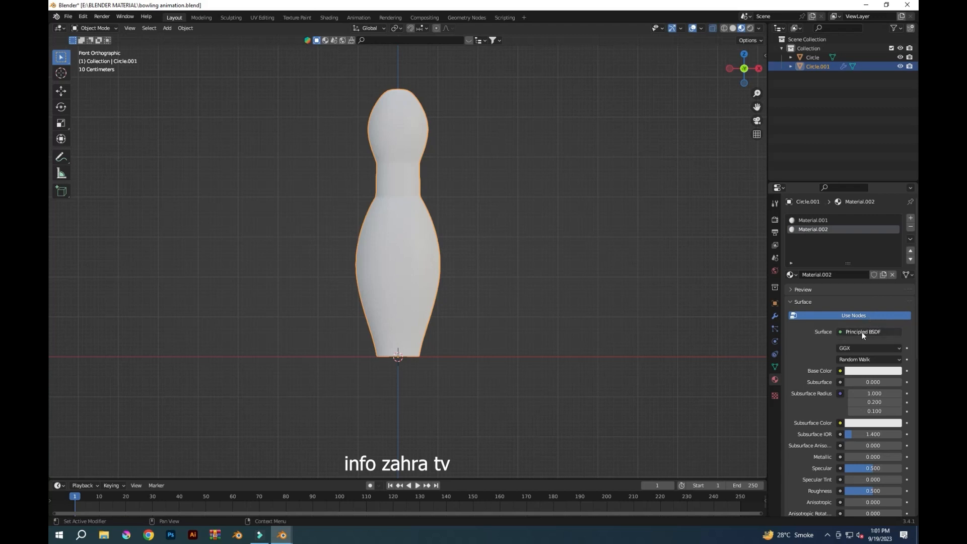
left_click(869, 371)
left_click_drag(855, 273, 849, 317)
left_click(807, 220)
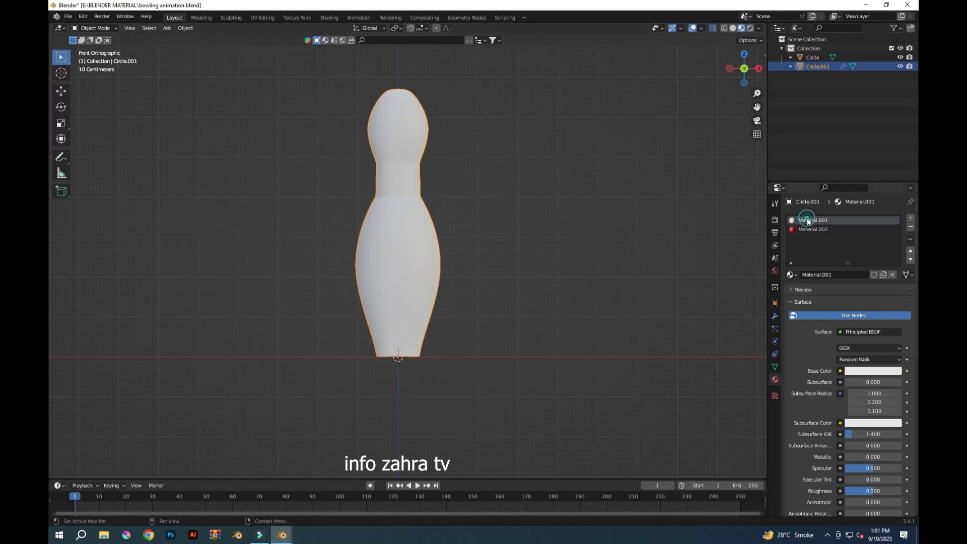
Assign the red material to two face rings around the pin's neck and return to Object Mode
left_click(93, 28)
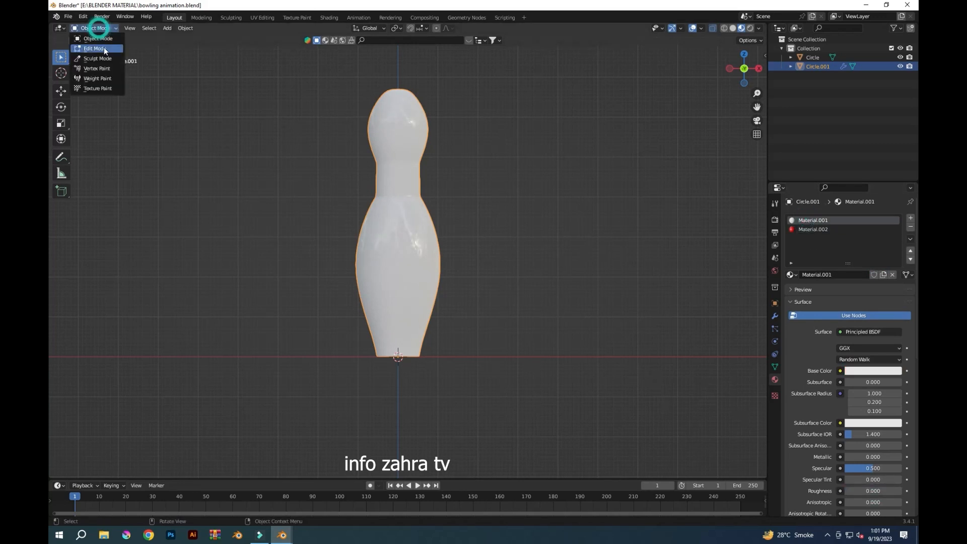
left_click(96, 49)
key("3")
left_click(374, 172, "alt")
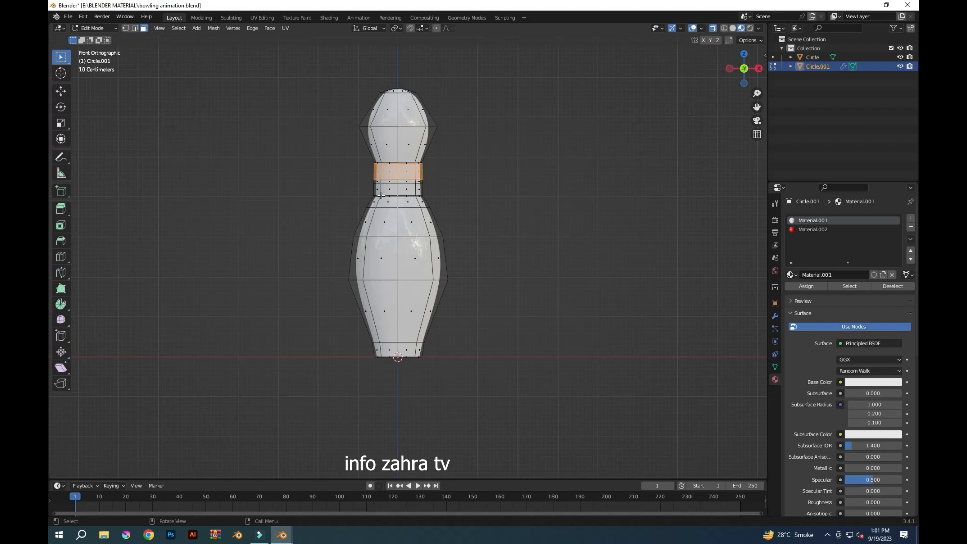
left_click(424, 190, "alt+shift")
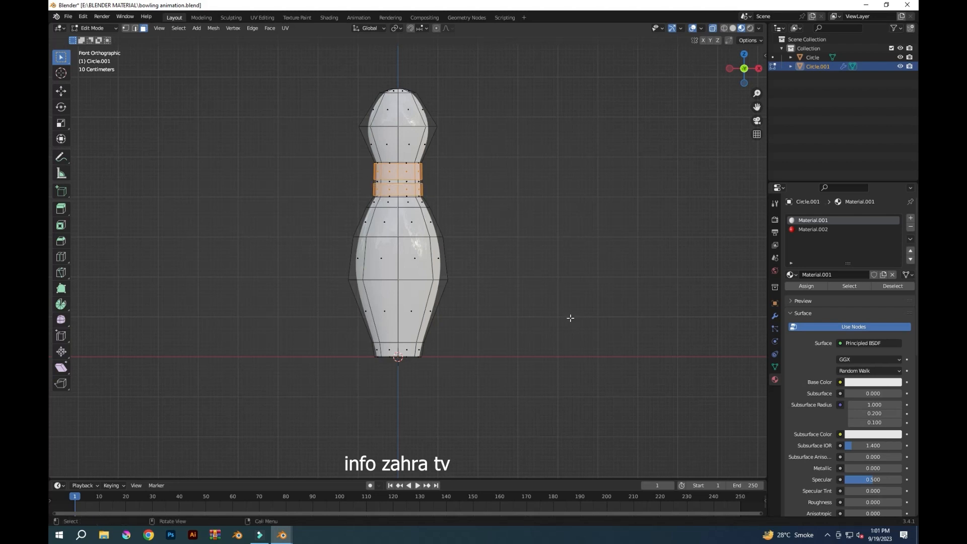
left_click(826, 230)
left_click(807, 285)
left_click(93, 27)
left_click(94, 39)
mouse_move(403, 237)
middle_mouse_down()
mouse_move(418, 242)
mouse_move(407, 249)
middle_mouse_up()
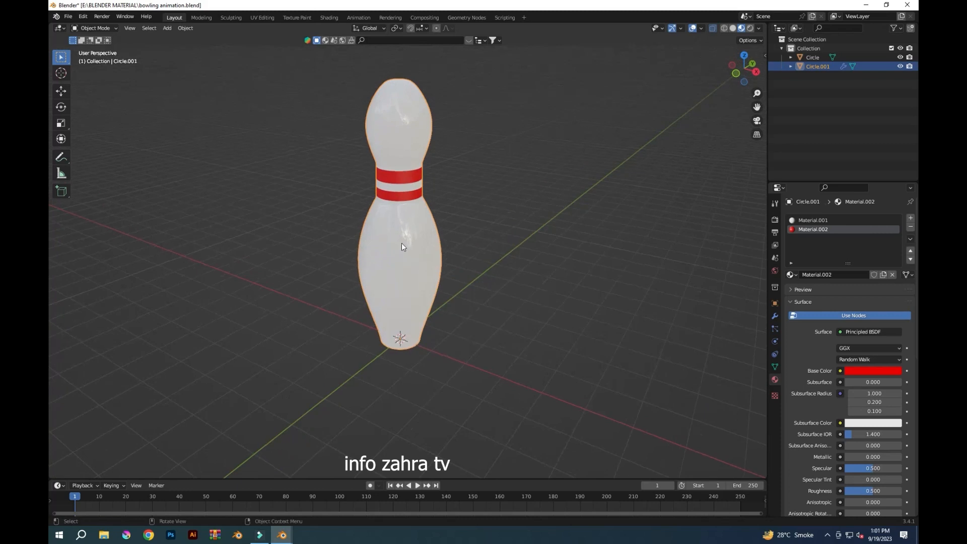
Raise the faces at the pin's top along Z and scale them to 0.906
key("KP_1")
left_click(93, 28)
left_click(99, 48)
left_click_drag(369, 74, 424, 91)
key("g")
key("z")
left_click(463, 109)
key("s")
left_click(478, 117)
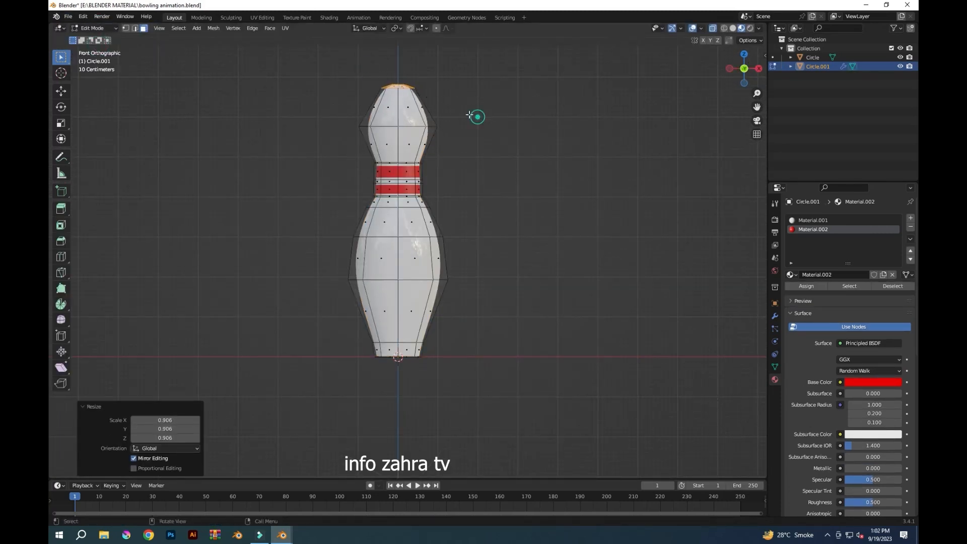
Switch to vertex selection and select the edge loop between the two red stripes on the neck
left_click(378, 182)
left_click(126, 29)
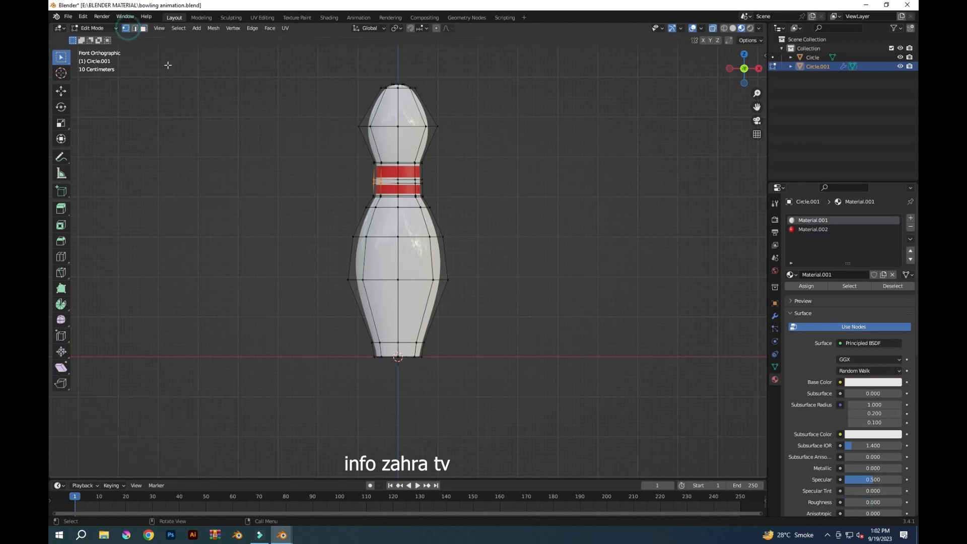
left_click(381, 183, "alt")
Try to move the selected neck loop along the Z axis
key("g")
key("z")
left_click(510, 232)
key("ctrl+z")
Move the edge loop between the red neck stripes up along Z to even out the stripes, and save the file
left_click(393, 183, "alt")
key("g")
key("z")
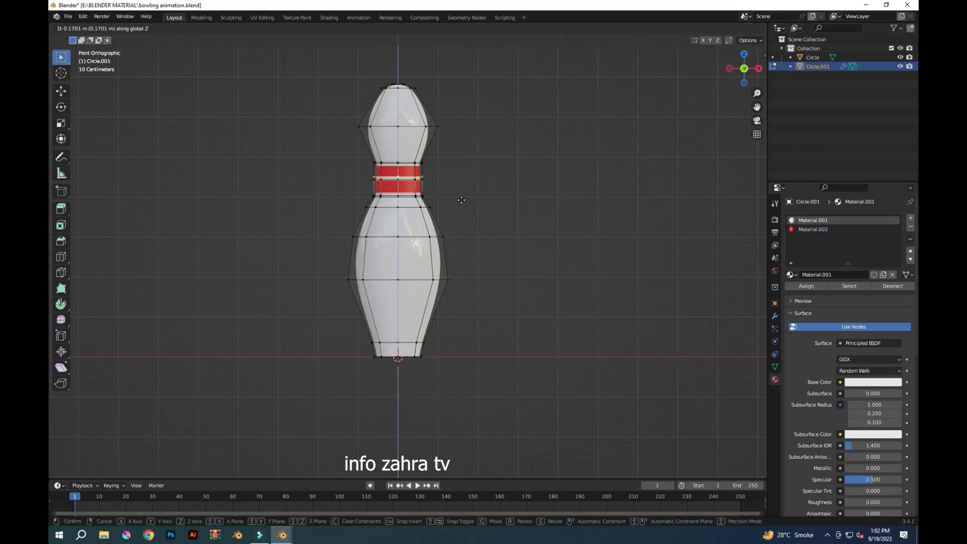
left_click(518, 229)
key("ctrl+s")
key("Tab")
scroll(537, 278, "down", 2)
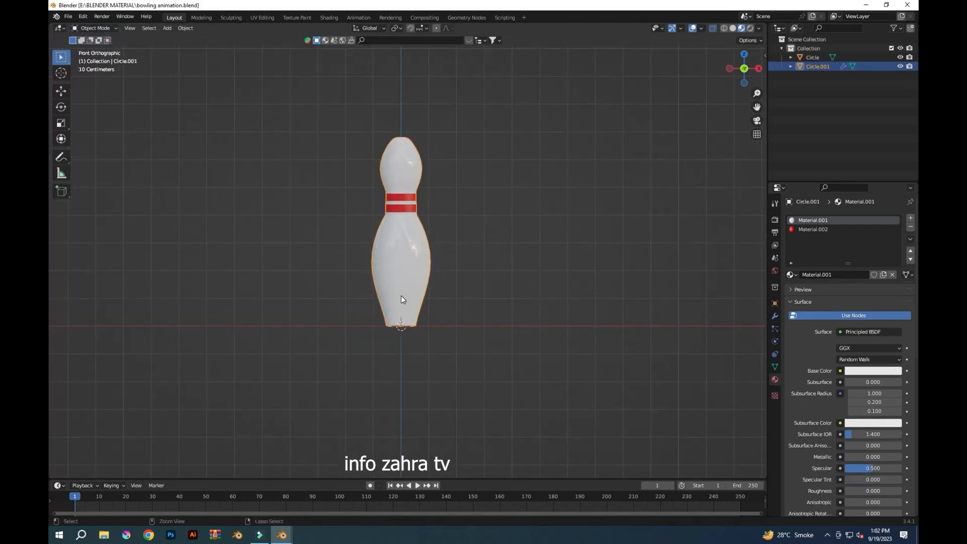
Hide the bowling pin and add a UV sphere with 32 segments and 16 rings at the origin
key("h")
key("shift+a")
left_click(574, 304)
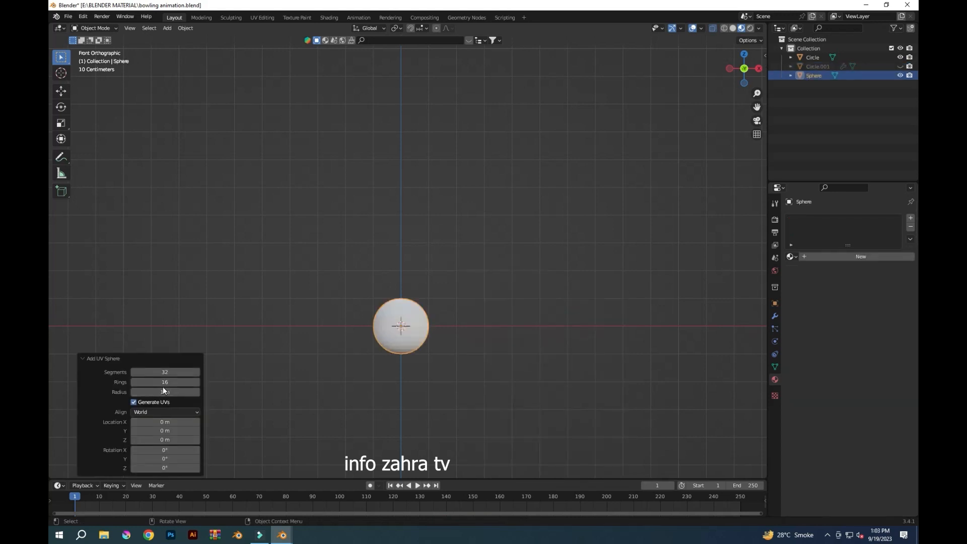
Add a Subdivision Surface modifier to the sphere and apply it
left_click(775, 316)
left_click(811, 218)
left_click(743, 383)
left_click(888, 232)
left_click(856, 244)
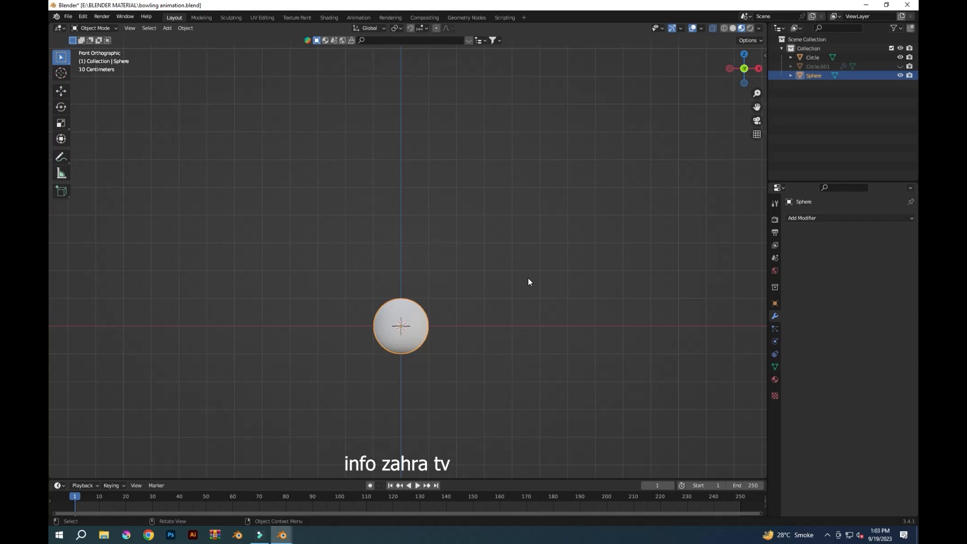
Enter Edit Mode on the sphere and scale its whole mesh to 1.137
left_click(106, 29)
left_click(103, 48)
left_click_drag(756, 106, 770, 31)
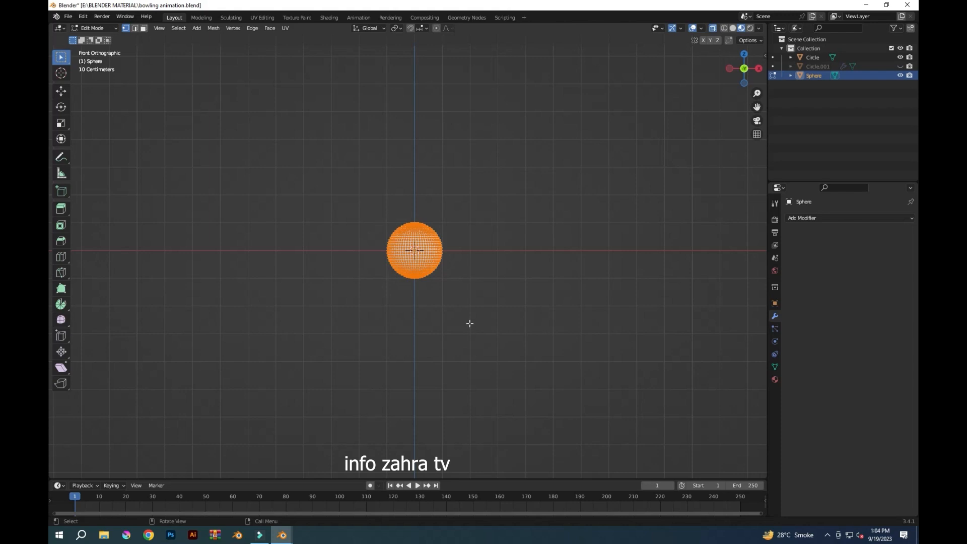
scroll(470, 331, "up", 7)
key("s")
left_click(616, 315)
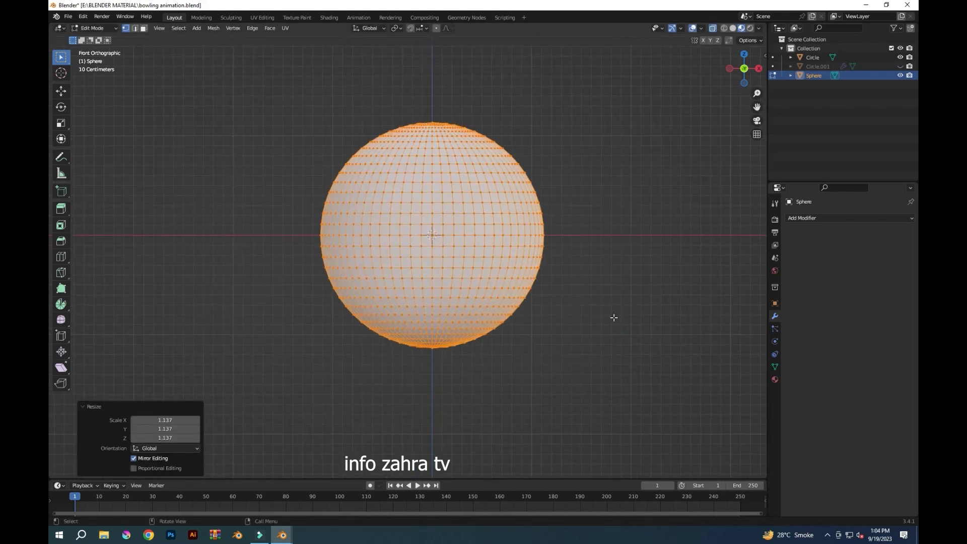
In face selection, select a 2×2 block of faces below the center of the sphere's front and scale it up
key("3")
scroll(625, 245, "up", 3)
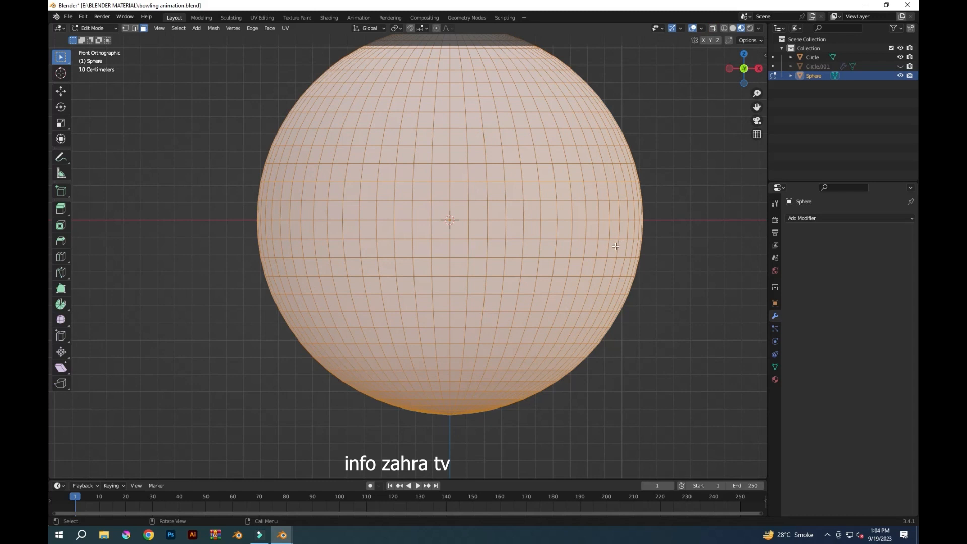
left_click_drag(756, 106, 746, 125)
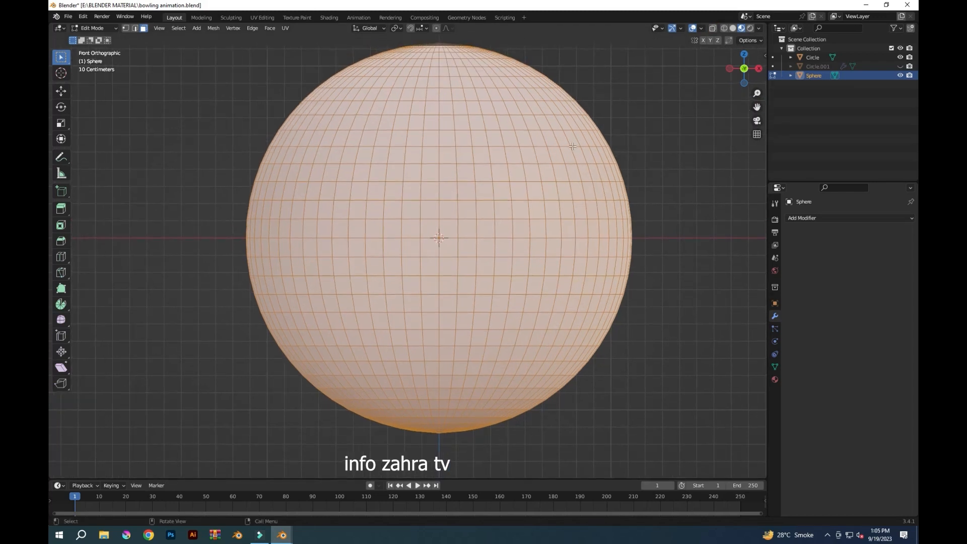
middle_click_drag(585, 273, 676, 341)
left_click(402, 234)
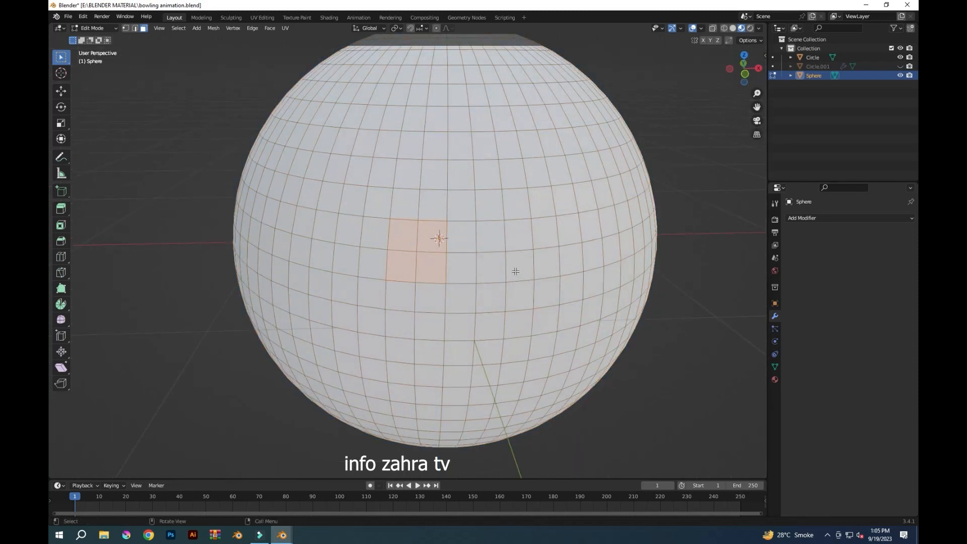
left_click_drag(431, 286, 448, 303)
key("s")
left_click(580, 379)
Select two 2×2 face blocks above the enlarged block together with it, and round all three with LoopTools Circle
left_click_drag(377, 192, 393, 208)
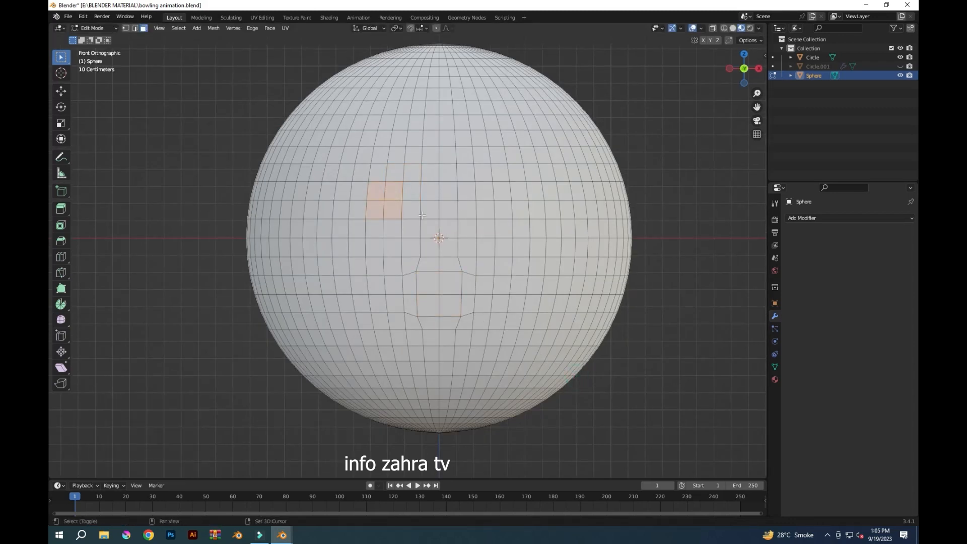
left_click_drag(486, 192, 502, 208, "shift")
left_click_drag(431, 286, 448, 303, "shift")
key("n")
left_click(761, 194)
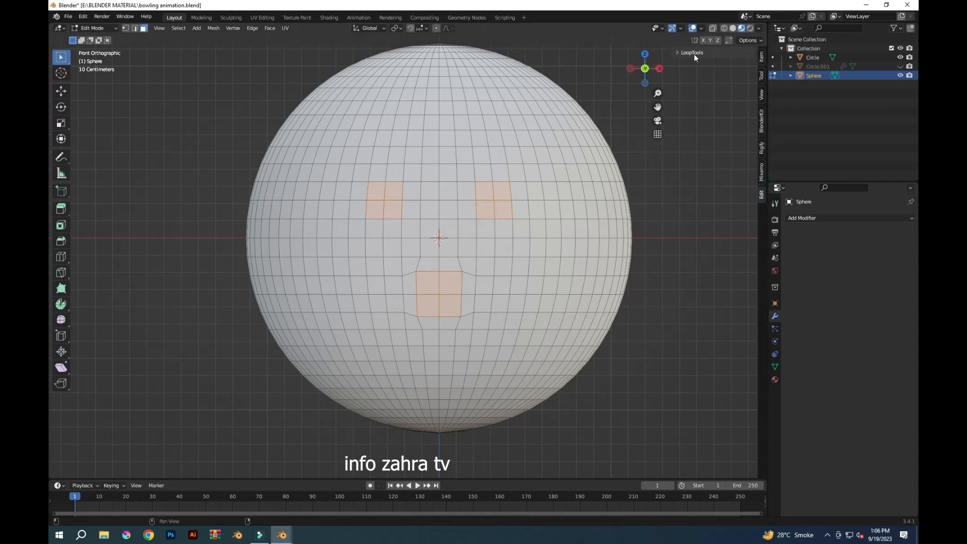
left_click(676, 53)
left_click(719, 75)
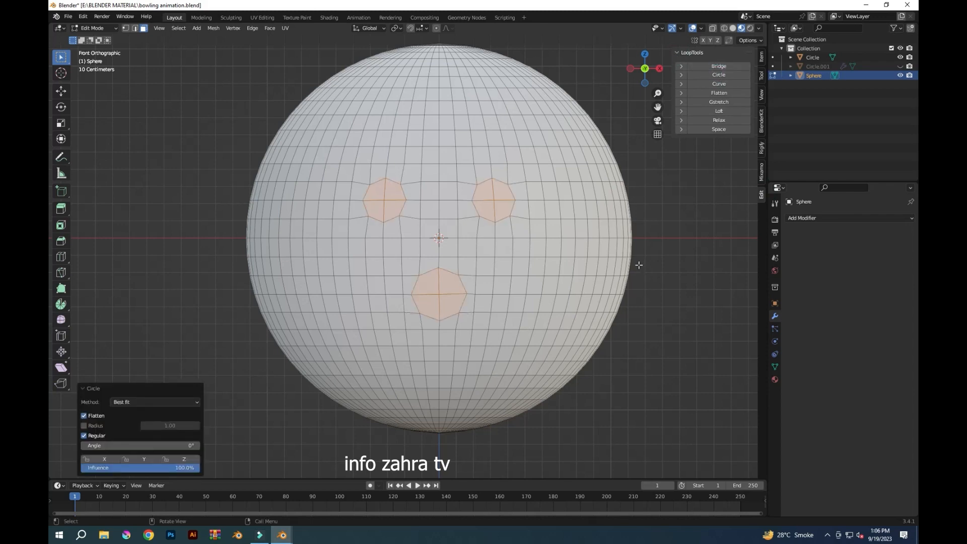
Extrude the three circular face groups 0.27403 m inward along Y to form the finger holes
key("KP_3")
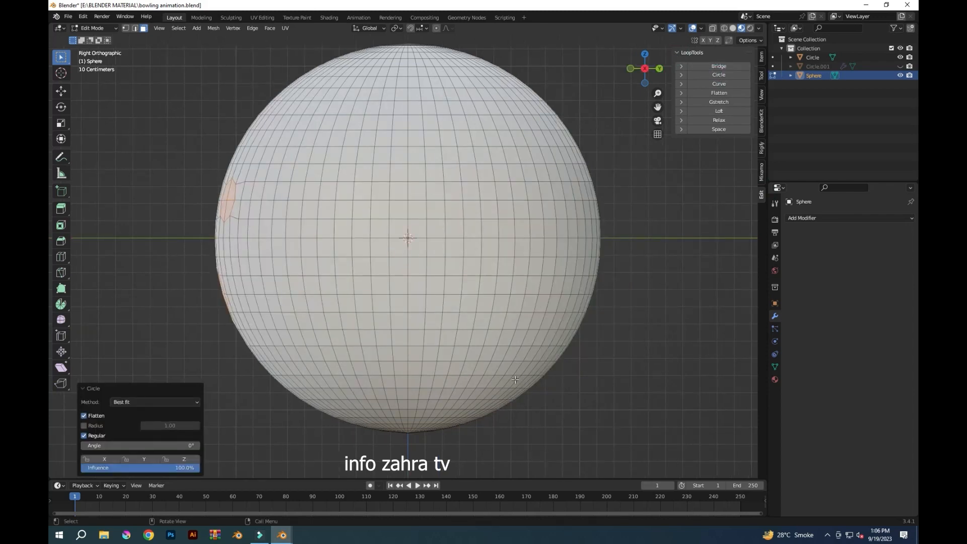
key("e")
key("y")
left_click(561, 386)
scroll(534, 379, "down", 3)
middle_click_drag(481, 363, 539, 385)
key("KP_1")
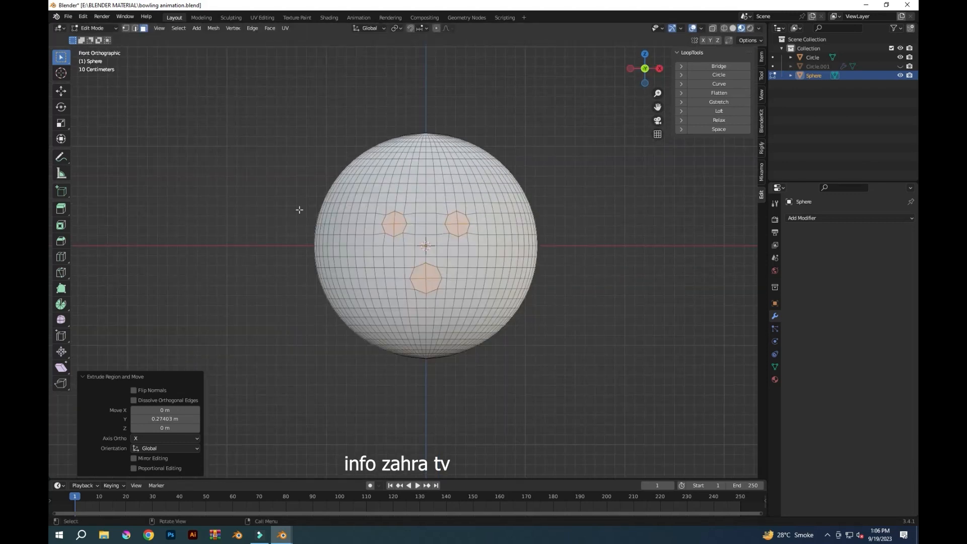
Return to Object Mode and add a Subdivision Surface modifier with 2 viewport levels to the ball
key("Tab")
left_click(852, 218)
left_click(770, 385)
key("ctrl+2")
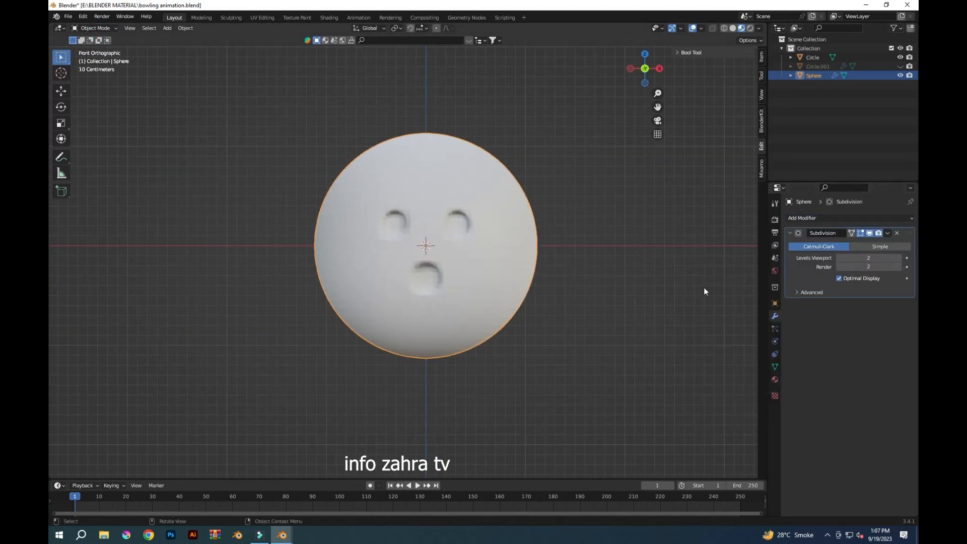
Apply smooth shading to the ball and save the file
mouse_move(608, 265)
middle_mouse_down()
mouse_move(633, 269)
mouse_move(611, 271)
middle_mouse_up()
right_click(418, 184)
left_click(418, 181)
key("KP_1")
middle_click_drag(205, 319, 515, 391)
key("ctrl+s")
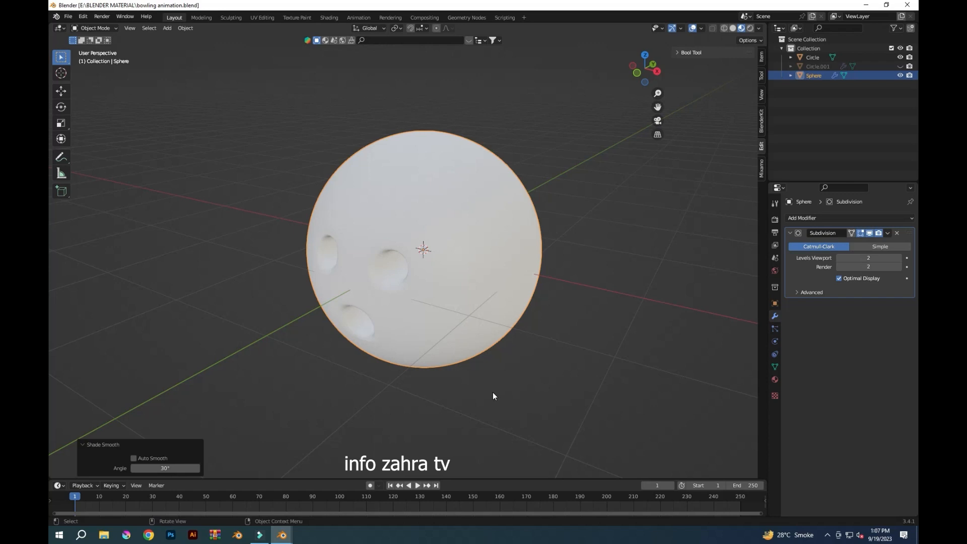
Open the ball's mesh in Edit Mode with vertex selection and enable X-axis mirroring
key("Tab")
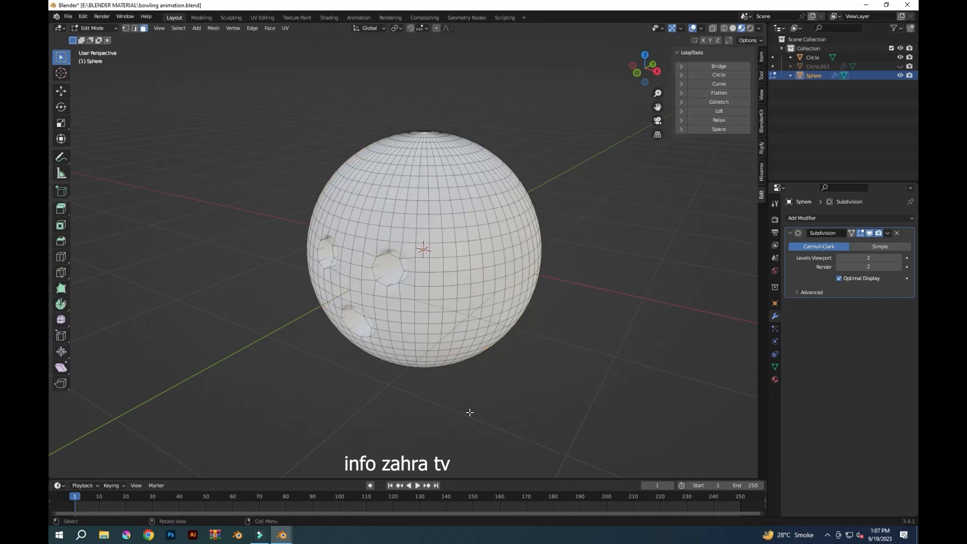
key("KP_1")
key("1")
left_click(703, 40)
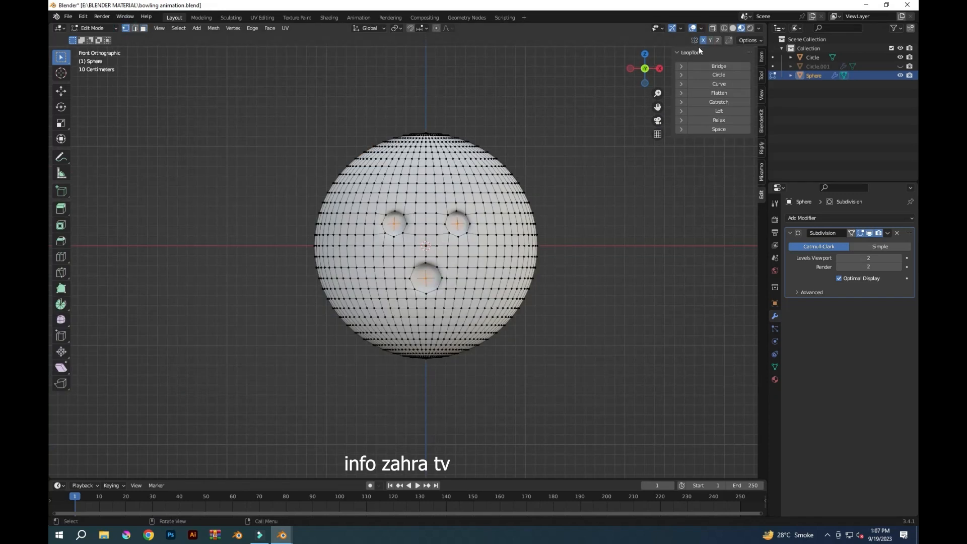
Select the rim vertices of all three finger holes on the front of the ball
scroll(410, 137, "up", 5)
left_click(376, 144)
left_click(397, 153, "shift")
left_click(405, 175, "shift")
left_click(396, 198, "shift")
left_click(372, 208, "shift")
left_click(351, 199, "shift")
left_click(343, 176, "shift")
left_click(353, 152, "shift")
left_click(553, 151, "shift")
left_click(562, 175, "shift")
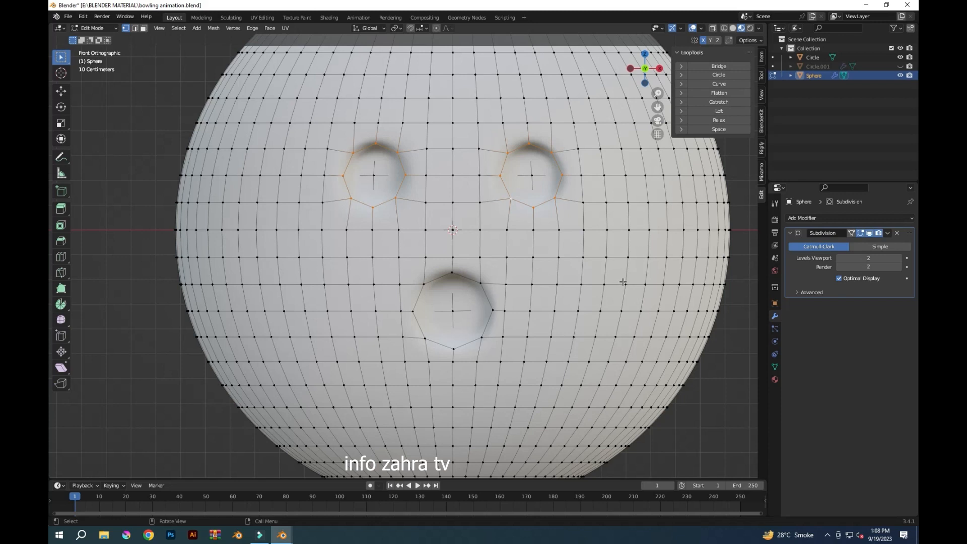
left_click(452, 272, "shift")
Add a Bevel modifier to the ball and bevel the selected hole rim edges with a width of 0.00901 m
left_click(851, 218)
left_click(746, 252)
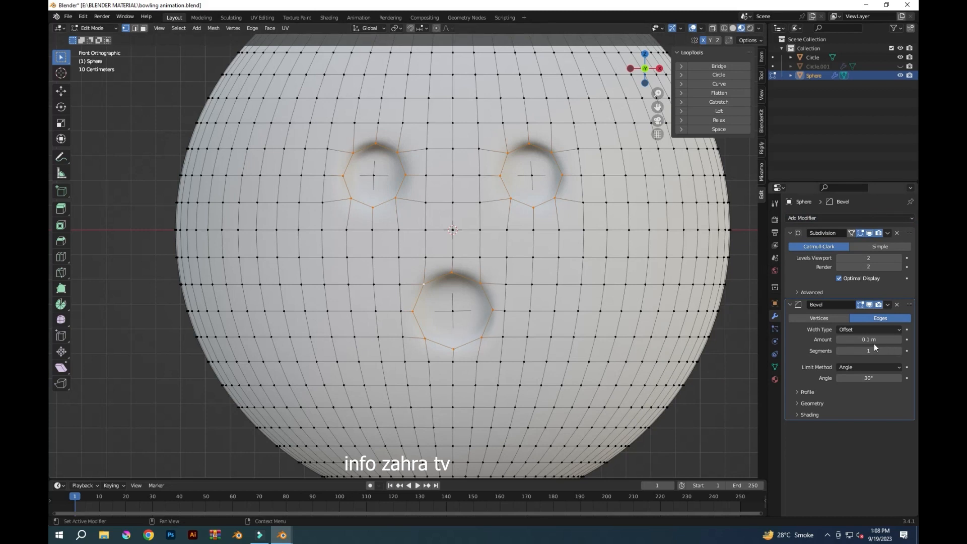
key("ctrl+b")
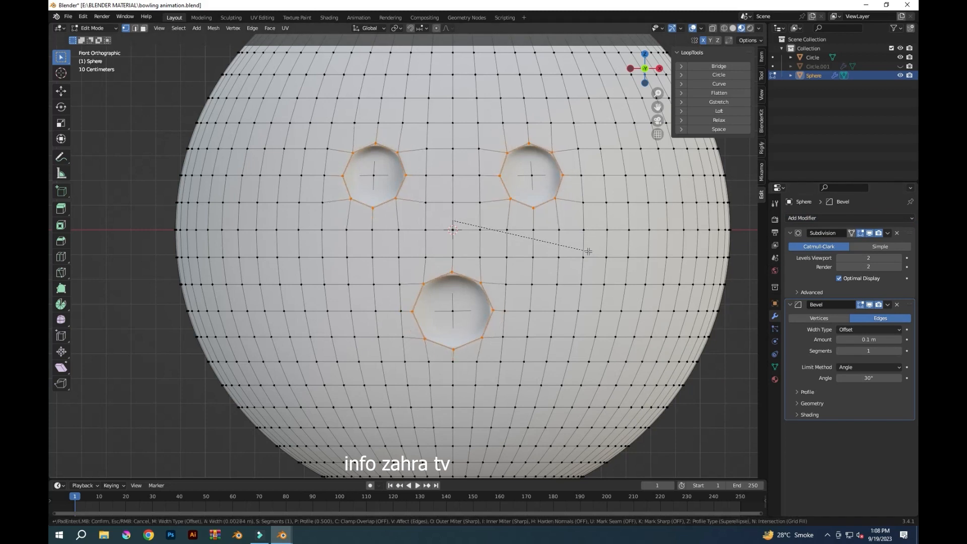
left_click(589, 252)
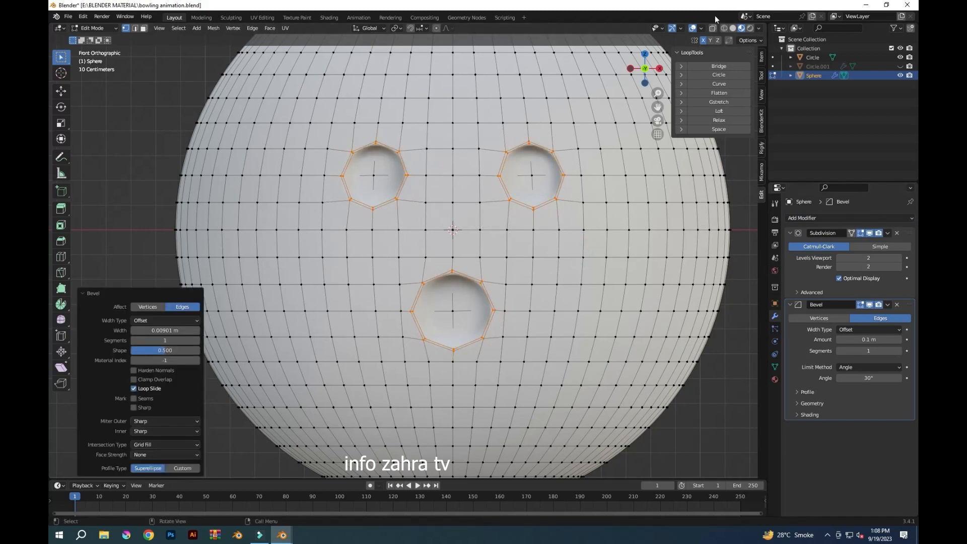
Try to bevel the selected finger hole rims on the ball to about 0.02 m with six segments
left_click(733, 28)
scroll(408, 258, "up", 1)
key("ctrl+b")
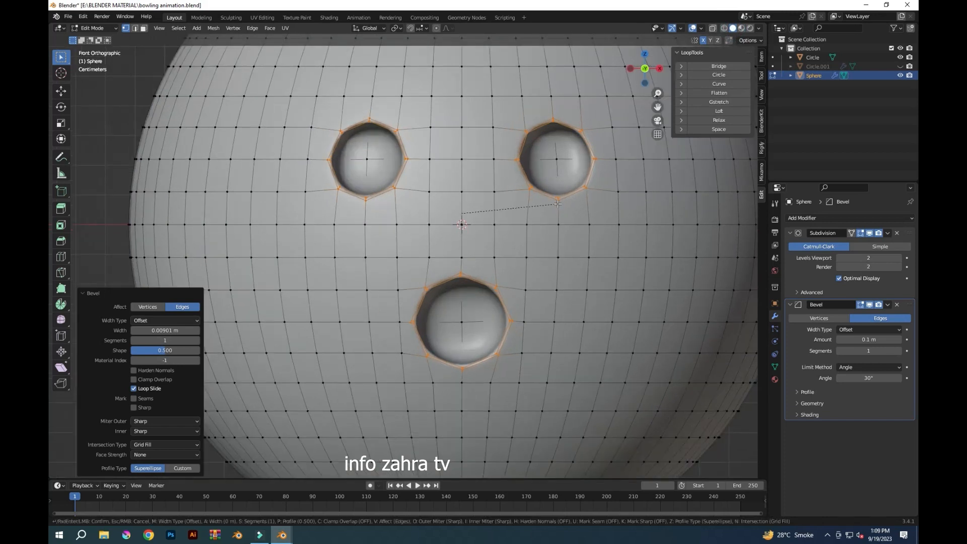
scroll(564, 213, "up", 5)
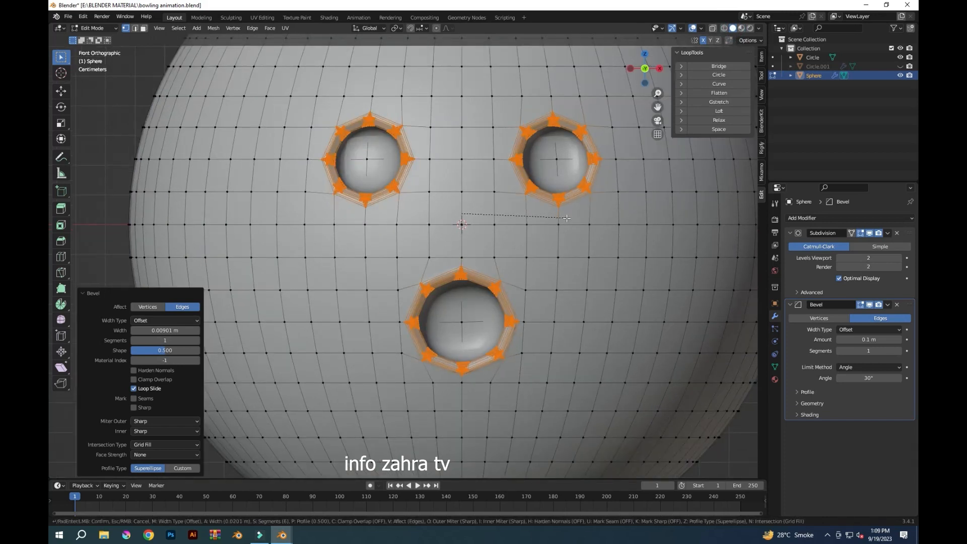
left_click(563, 213)
left_click(102, 28)
left_click(98, 39)
scroll(401, 162, "down", 4)
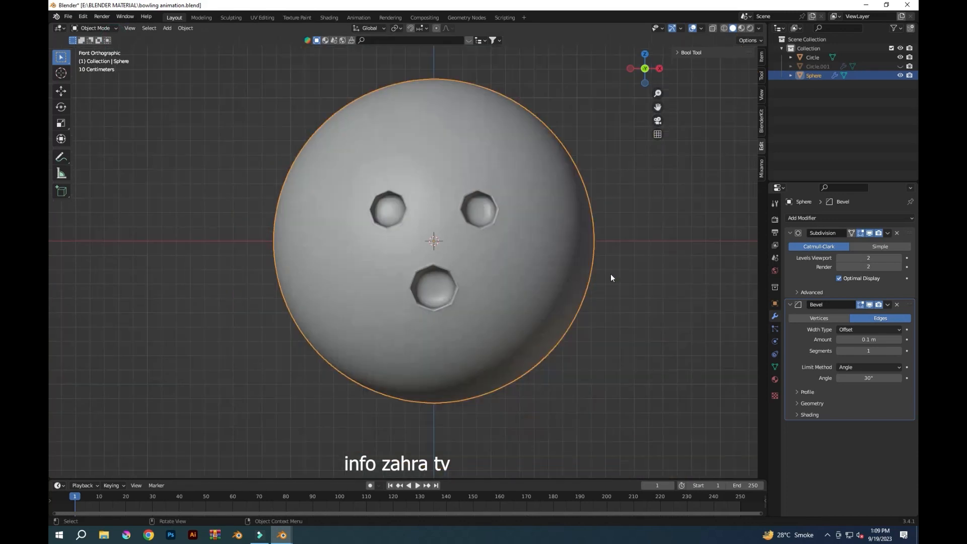
Undo the ball's latest rim bevel and Bevel modifier, and save the file in Object Mode
key("ctrl+z")
left_click(110, 28)
left_click(99, 38)
key("ctrl+s")
middle_click_drag(591, 243, 517, 273)
scroll(517, 273, "down", 4)
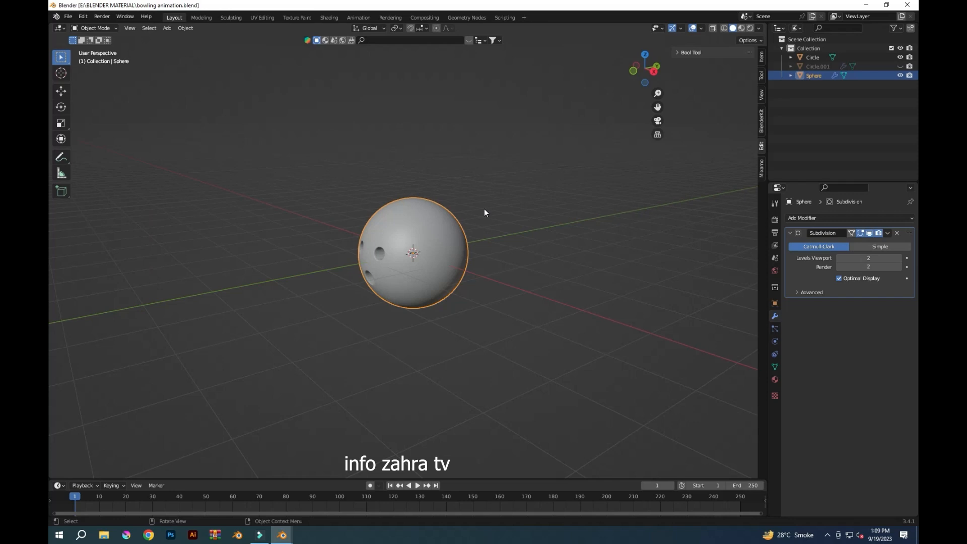
Hide the bowling ball and add a plane mesh at the world origin for the lane
key("h")
key("KP_1")
key("shift+a")
mouse_move(509, 276)
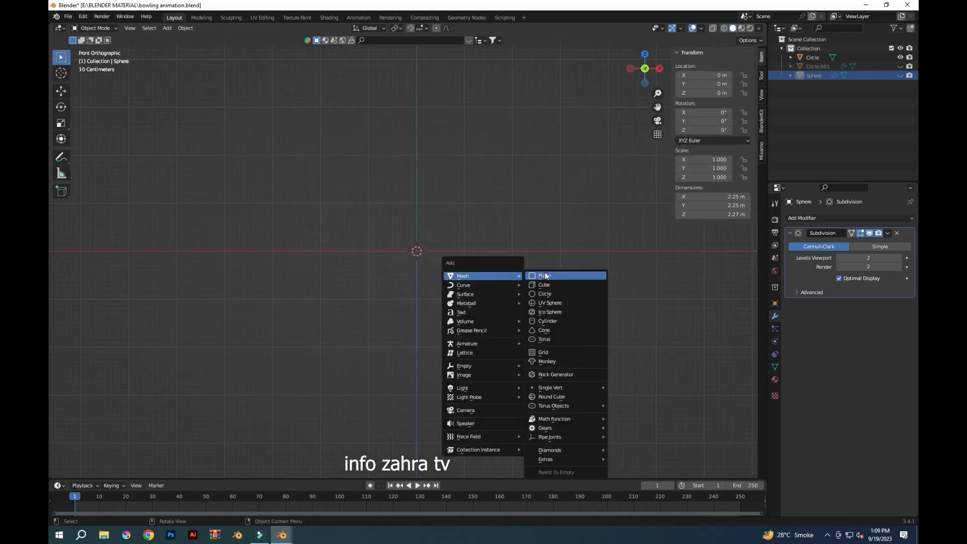
left_click(546, 275)
Stretch the plane along X by a scale factor of 3.255
middle_click_drag(504, 262, 495, 272)
key("s")
key("x")
left_click(694, 323)
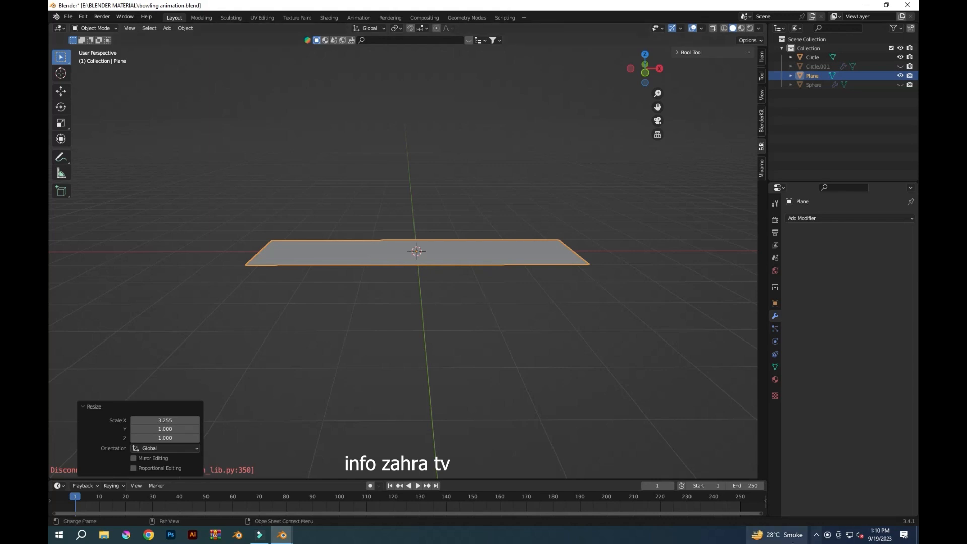
left_click(827, 535)
left_click(440, 36)
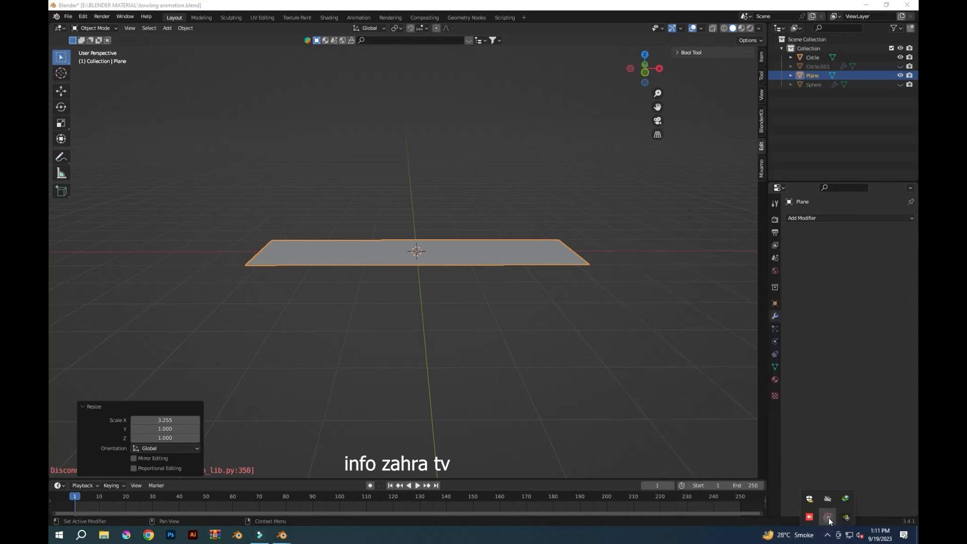
Open the lane plane in Edit Mode and select all vertices along its end edge on the negative X side
left_click(93, 28)
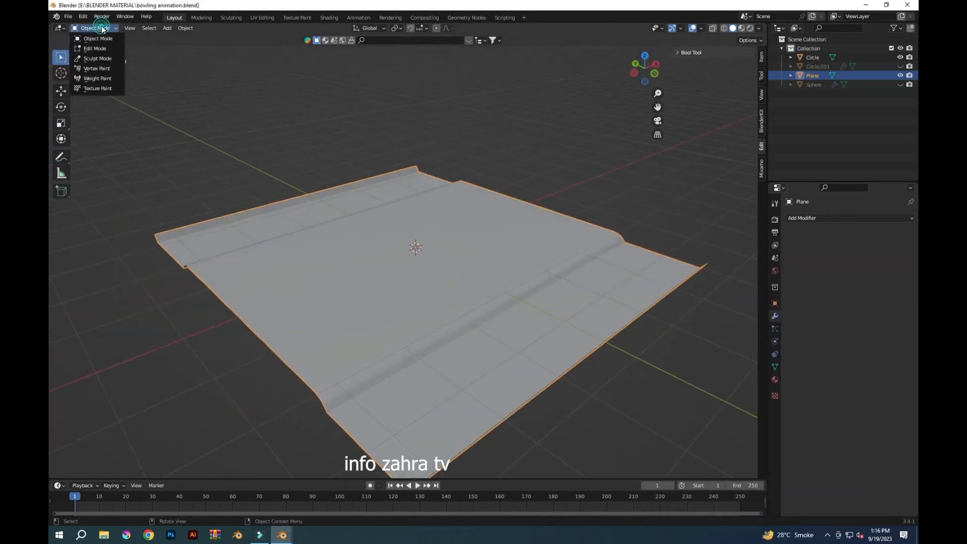
left_click(93, 46)
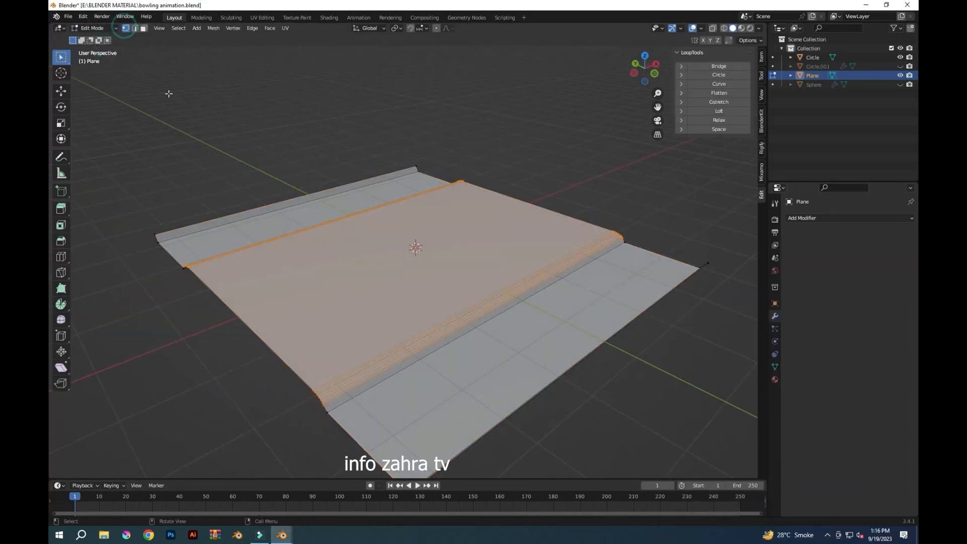
left_click(659, 363)
key("KP_3")
key("KP_1")
middle_click_drag(404, 324, 422, 354)
left_click_drag(196, 165, 251, 359)
left_click_drag(147, 354, 190, 423, "shift")
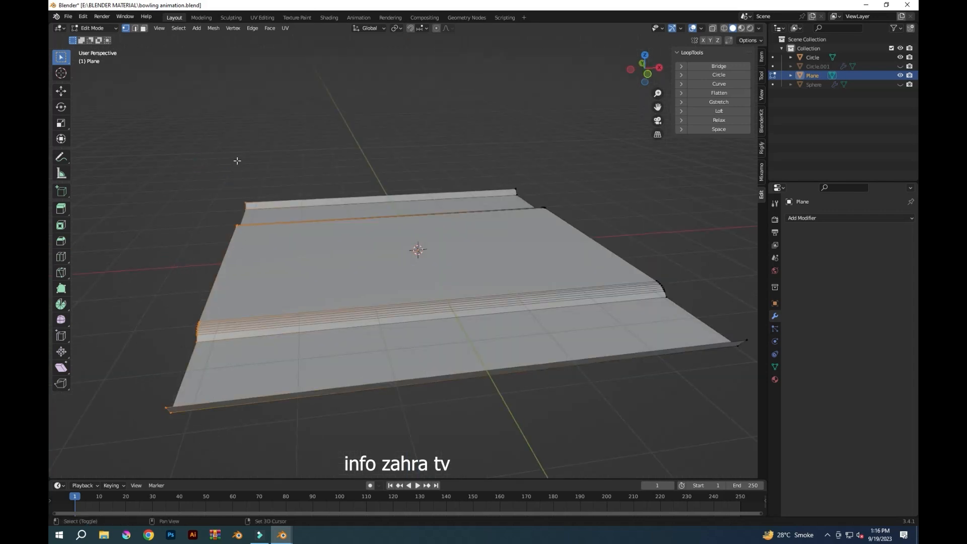
Try to extrude the lane's selected end outward along X and lower the new edge
key("KP_1")
key("e")
key("x")
left_click(335, 363)
key("g")
key("z")
left_click(333, 374)
key("g")
key("x")
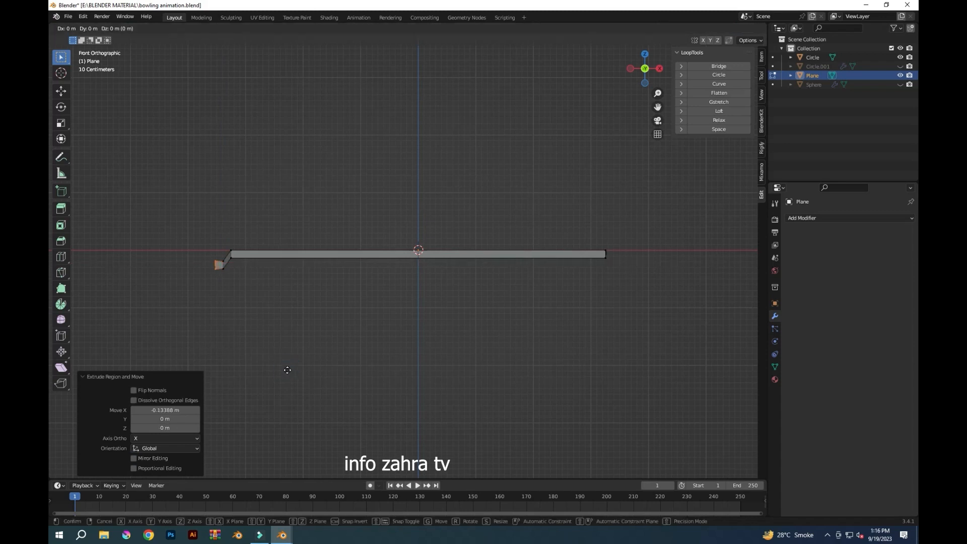
left_click(291, 380)
middle_click_drag(290, 380, 440, 392)
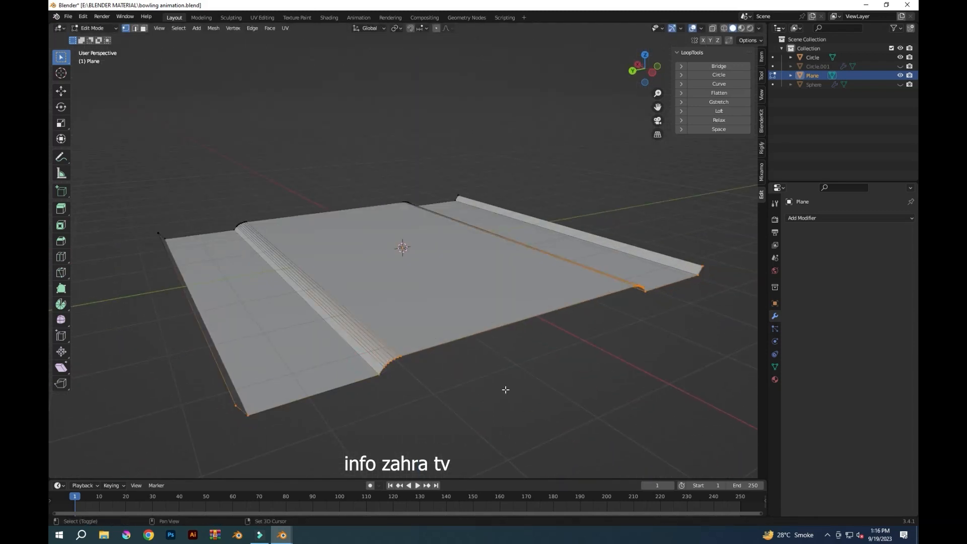
middle_click_drag(579, 363, 476, 367)
Extrude the lane's selected end outward along X by about 0.2 m and lower the new edge along Z
key("KP_3")
key("KP_1")
key("e")
key("x")
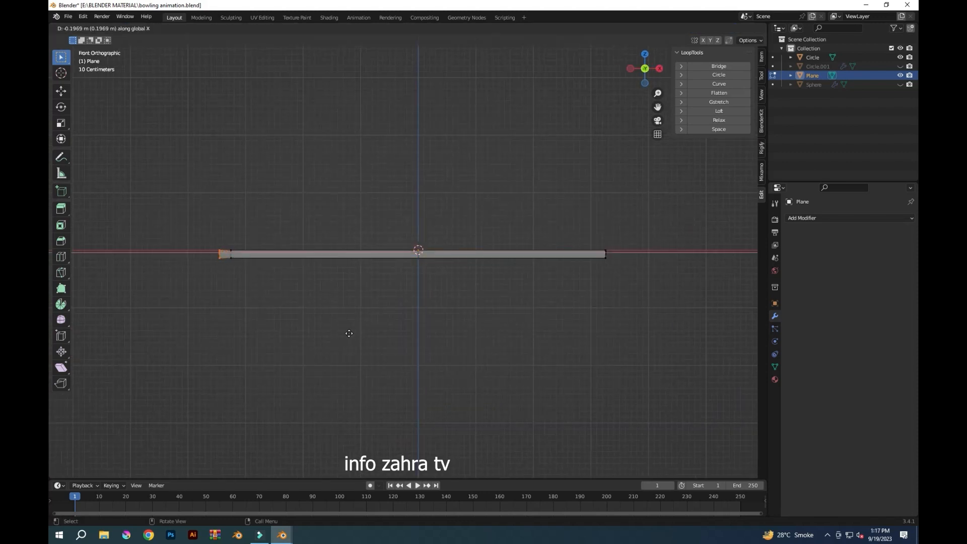
left_click(349, 335)
key("g")
key("z")
left_click(349, 344)
Extrude the lane's end once more along X, lower the new edge by about 0.465 m, and save the file
key("e")
key("x")
left_click(339, 346)
key("g")
key("z")
left_click(337, 355)
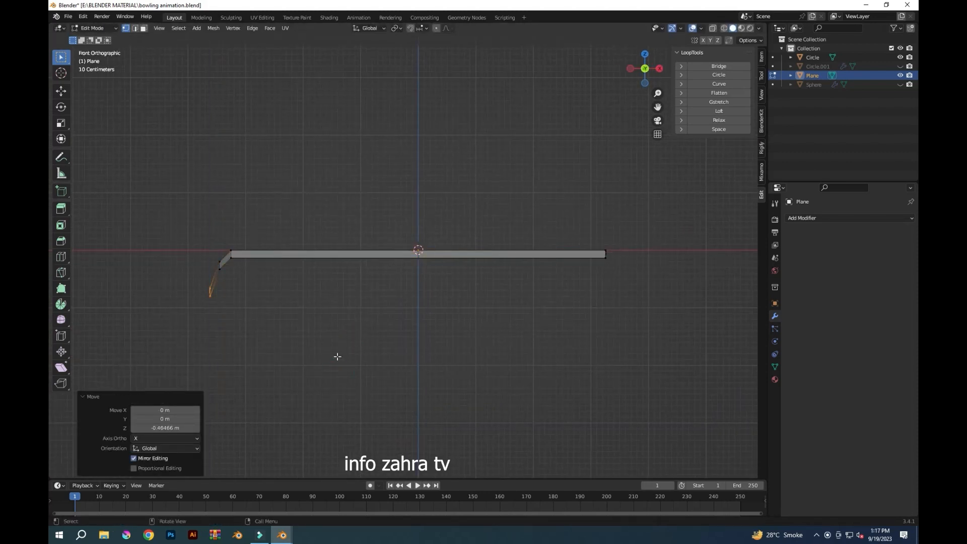
middle_click_drag(337, 356, 529, 431)
key("ctrl+s")
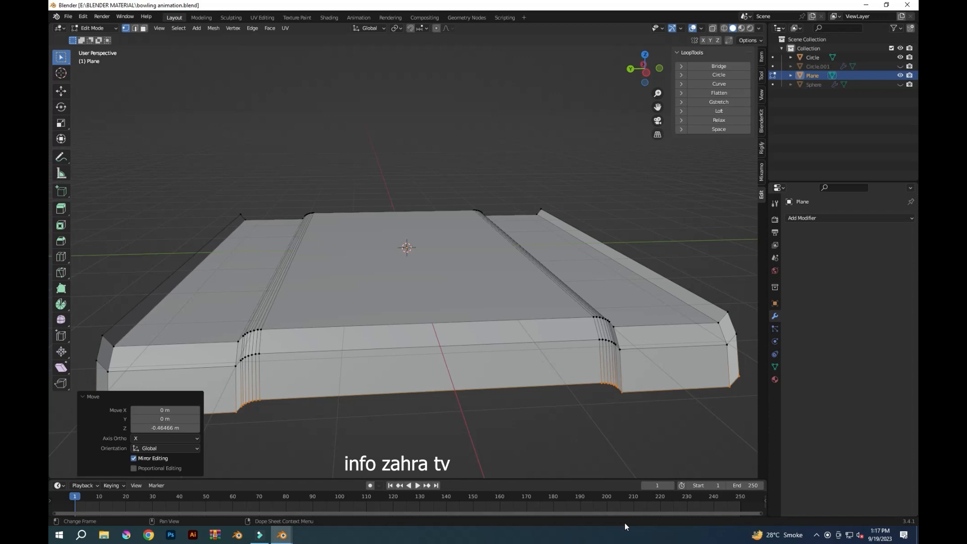
Switch to edge selection and select the outermost edges along both long sides of the lane
middle_click_drag(569, 418, 655, 383)
left_click(134, 29)
left_click(401, 190)
left_click(461, 385, "shift")
middle_click_drag(360, 407, 408, 421)
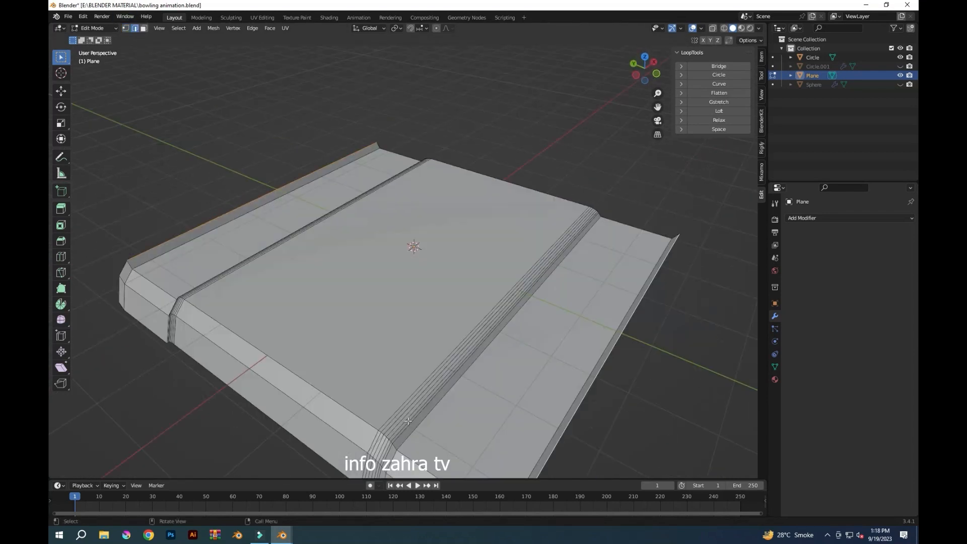
Try to bevel the selected outermost edges of the lane
key("ctrl+b")
left_click(609, 391)
key("ctrl+z")
Bevel the fold edges between both gutters and their raised rims by 0.0444 m with six segments, and return to Object Mode
middle_click_drag(645, 391, 672, 405)
left_click(241, 211)
left_click(611, 371, "shift")
key("ctrl+b")
left_click(109, 169)
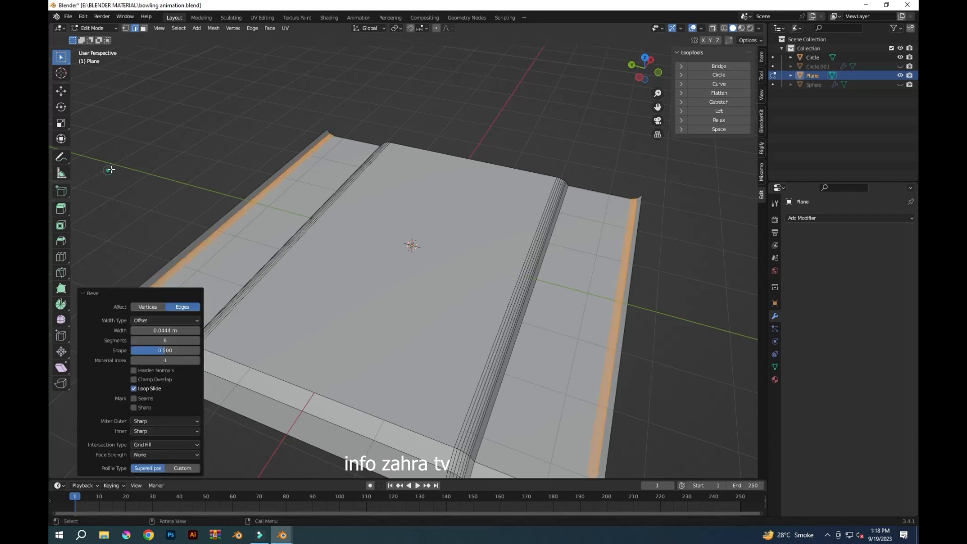
key("Tab")
Add a 2 m cube and stretch it along Y by 3.596 to span the lane's width
middle_click_drag(132, 55, 423, 382)
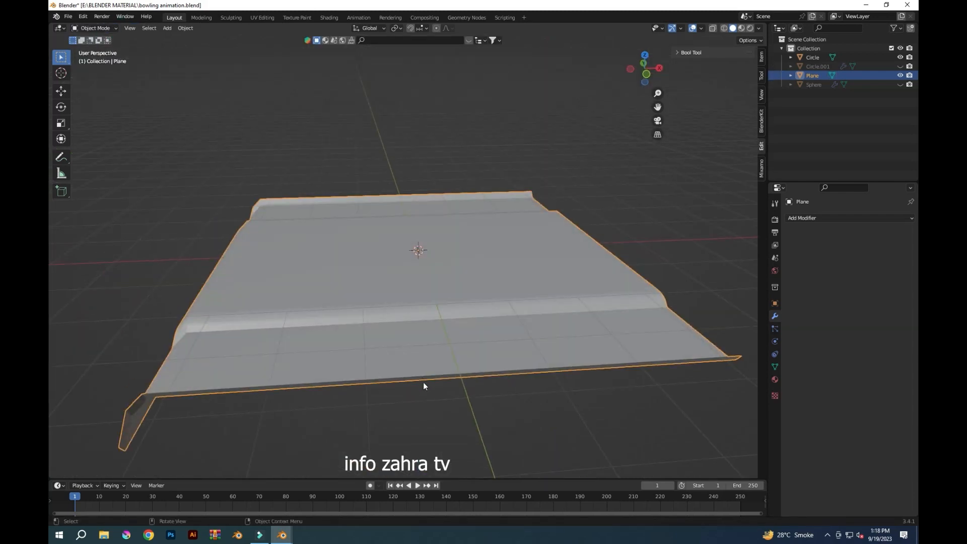
key("shift+a")
key("shift+a")
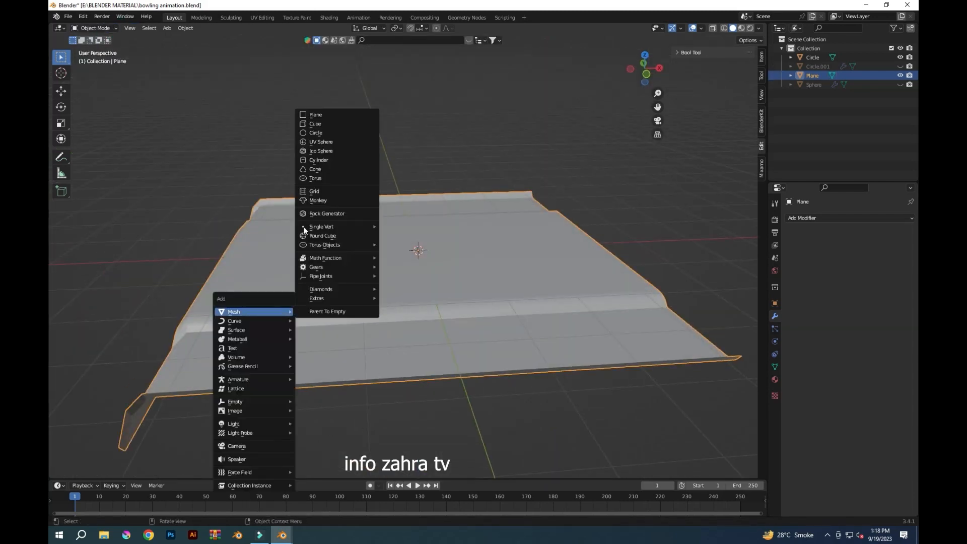
left_click(316, 123)
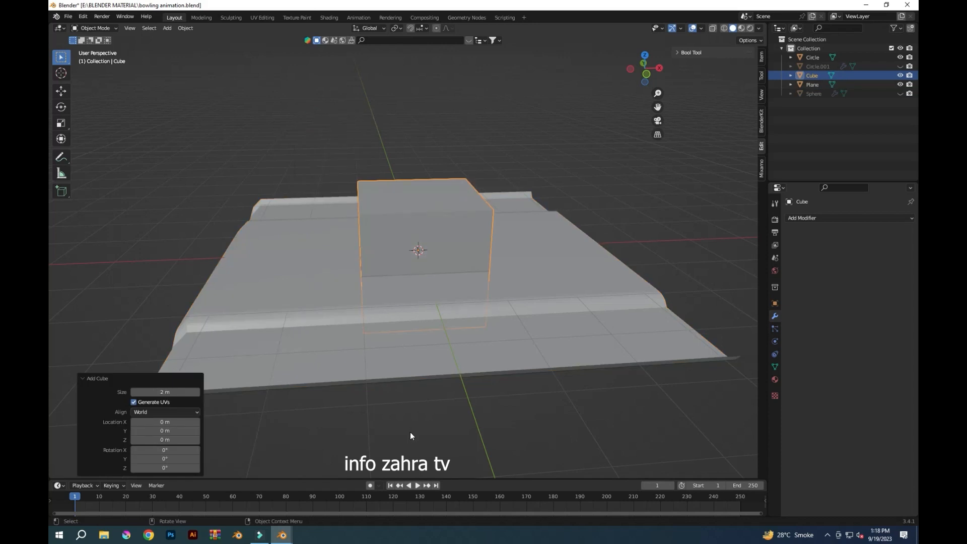
key("KP_3")
key("s")
key("y")
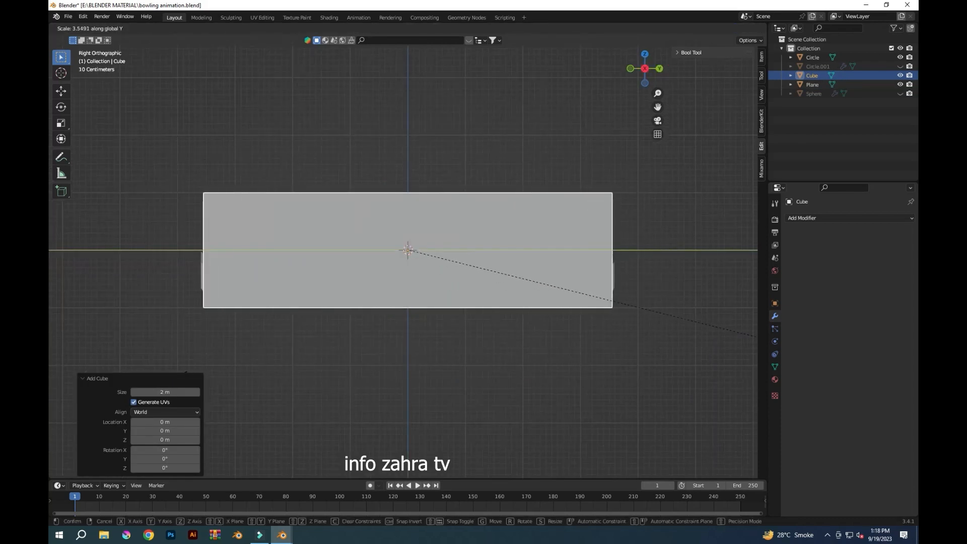
key("Return")
Move the stretched cube along X to the lane's lowered end and stay in Object Mode
key("KP_1")
key("g")
key("x")
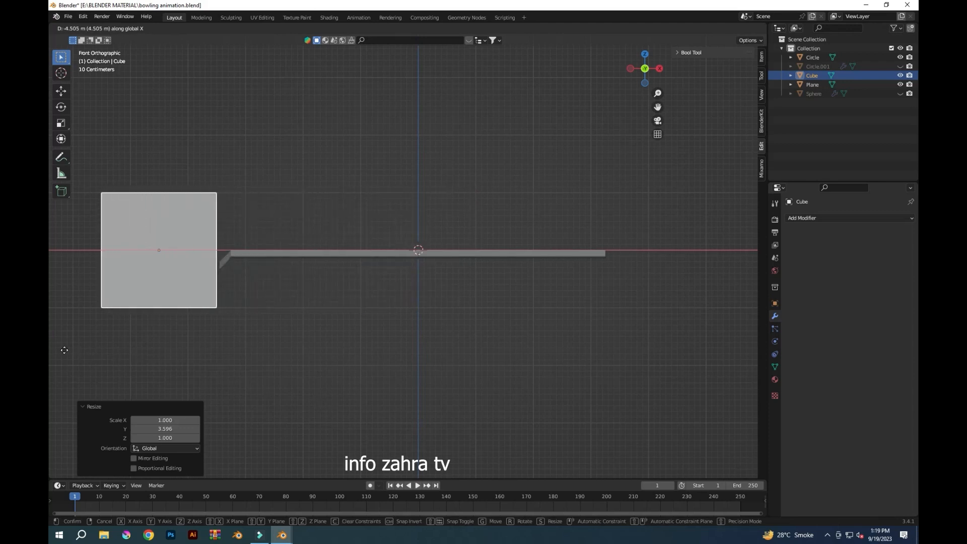
key("Return")
key("Tab")
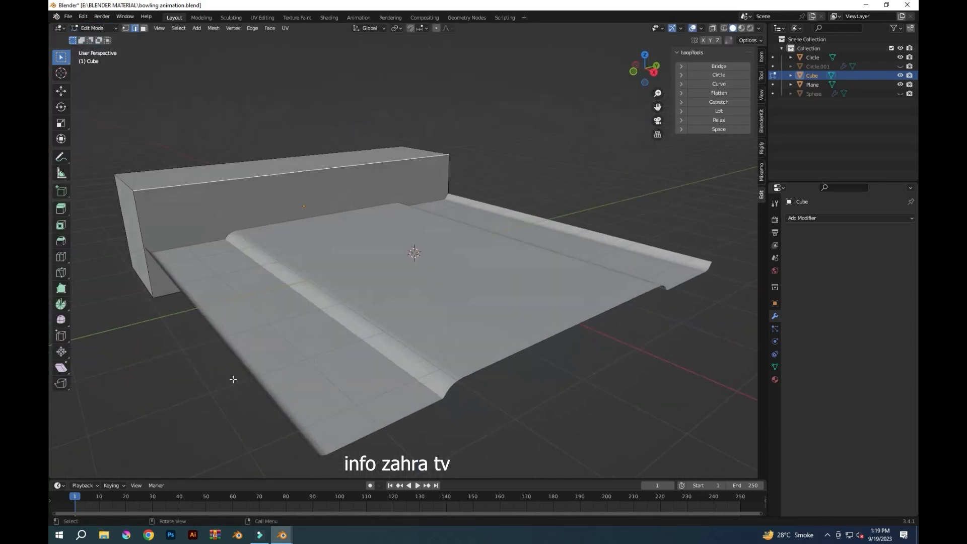
left_click(93, 28)
left_click(99, 47)
Scale the cube along Z by 1.443 and raise it by about 0.488 m
key("s")
key("z")
key("Return")
key("KP_1")
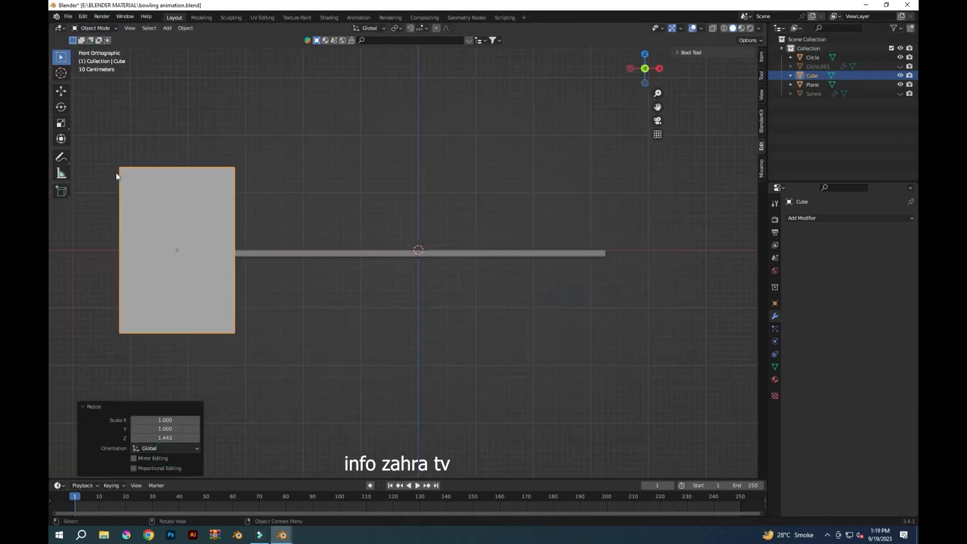
key("g")
key("z")
left_click(233, 341)
Delete the cube's face that points toward the lane to open the pin housing, and save the file
middle_click_drag(276, 317, 395, 398)
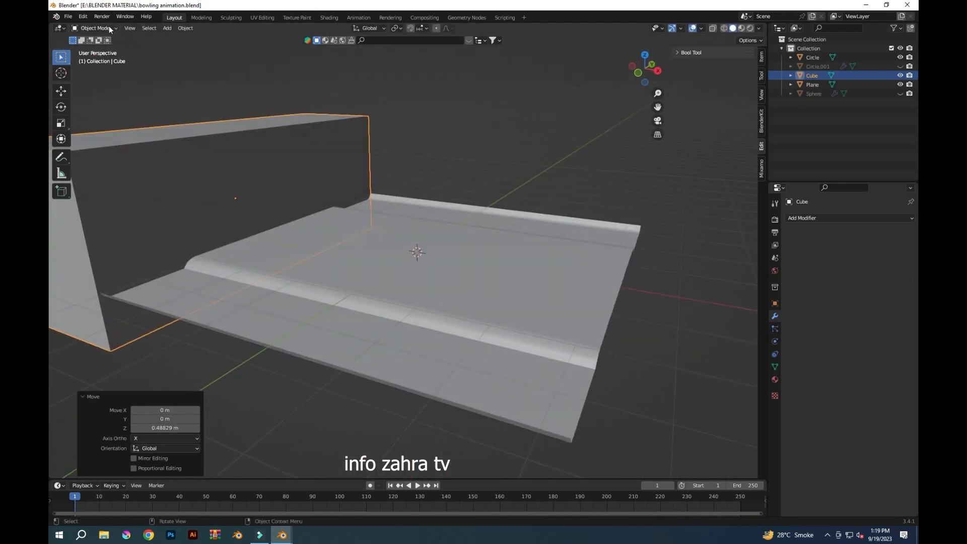
key("Tab")
left_click(144, 28)
left_click(216, 181)
key("x")
left_click(214, 200)
scroll(470, 201, "down", 3)
mouse_move(470, 200)
middle_mouse_down()
mouse_move(473, 171)
mouse_move(466, 199)
middle_mouse_up()
key("ctrl+s")
Unhide the bowling pin and the ball and return to Object Mode in front view
key("alt+h")
left_click(901, 66)
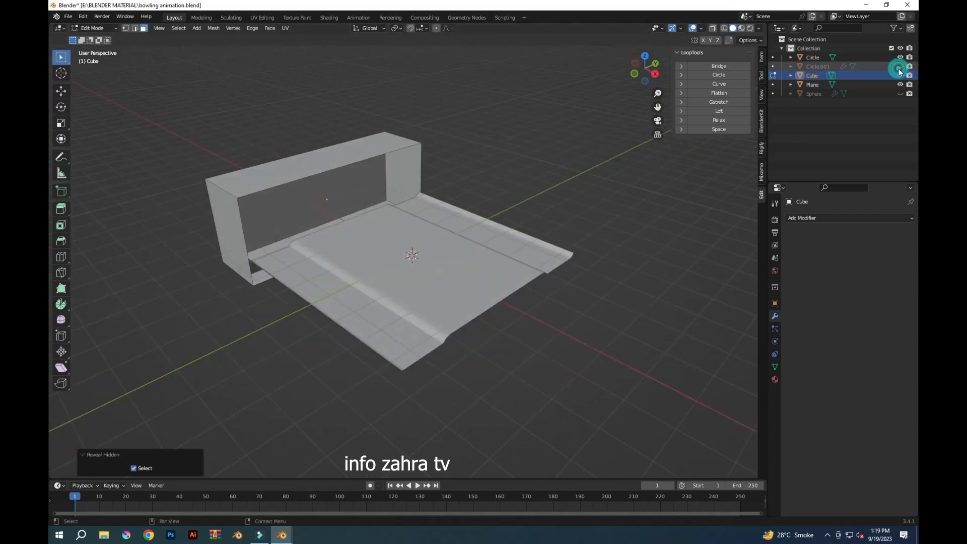
left_click(901, 94)
key("KP_1")
key("Tab")
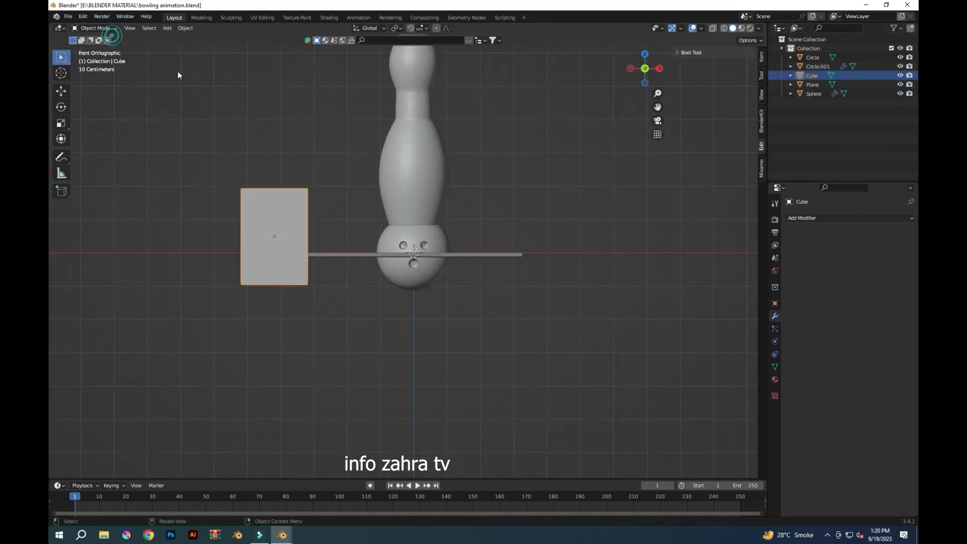
Scale down the bowling pin and move it about 2.27 m along negative X toward the pin housing
left_click(429, 202)
key("s")
left_click(456, 216)
middle_click_drag(507, 199, 479, 257)
key("s")
left_click(446, 233)
key("g")
key("x")
left_click(435, 221)
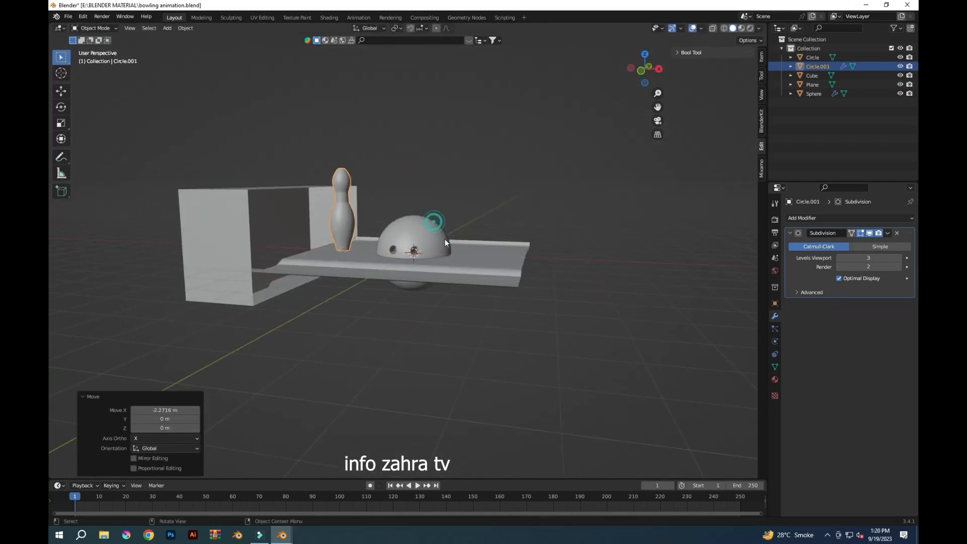
Scale down the bowling ball and raise it along Z so it rests on the lane
left_click(435, 224)
key("s")
left_click(476, 266)
key("g")
key("z")
left_click(482, 248)
Move the ball about 2.62 m along X to the lane's front end
middle_click_drag(518, 272, 608, 294)
key("g")
key("x")
left_click(697, 300)
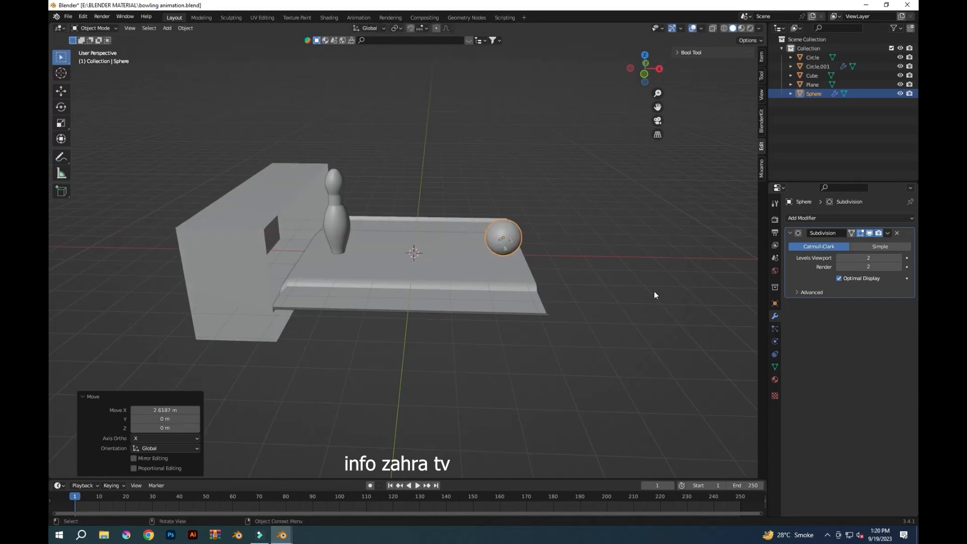
Scale the bowling pin by a factor of 0.676 and select the ball
middle_click_drag(583, 180, 483, 182)
left_click(387, 209)
key("s")
left_click(557, 257)
left_click(443, 267)
Open the World settings and look through the shader options for the background surface
middle_click_drag(464, 302, 423, 328)
scroll(423, 328, "up", 5)
left_click(775, 270)
left_click(869, 263)
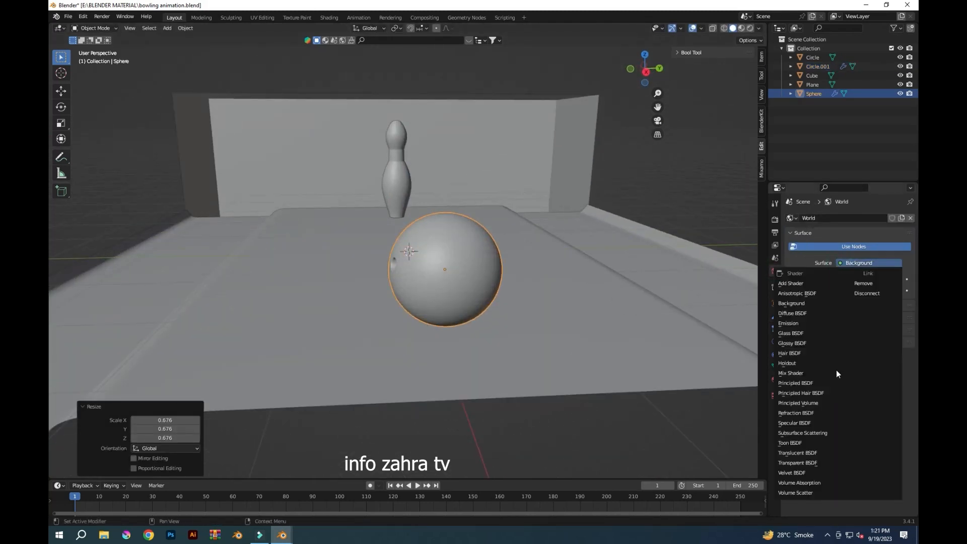
left_click(840, 279)
left_click(647, 320)
Switch to Chrome and search Google Images for "small hangar hdr environmental texture"
left_click(144, 536)
left_click(481, 201)
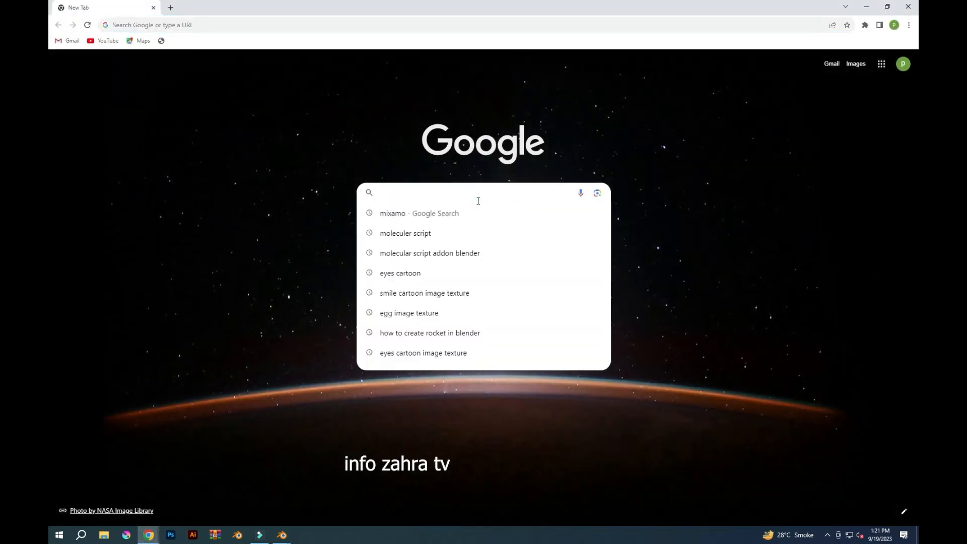
type("small hangar")
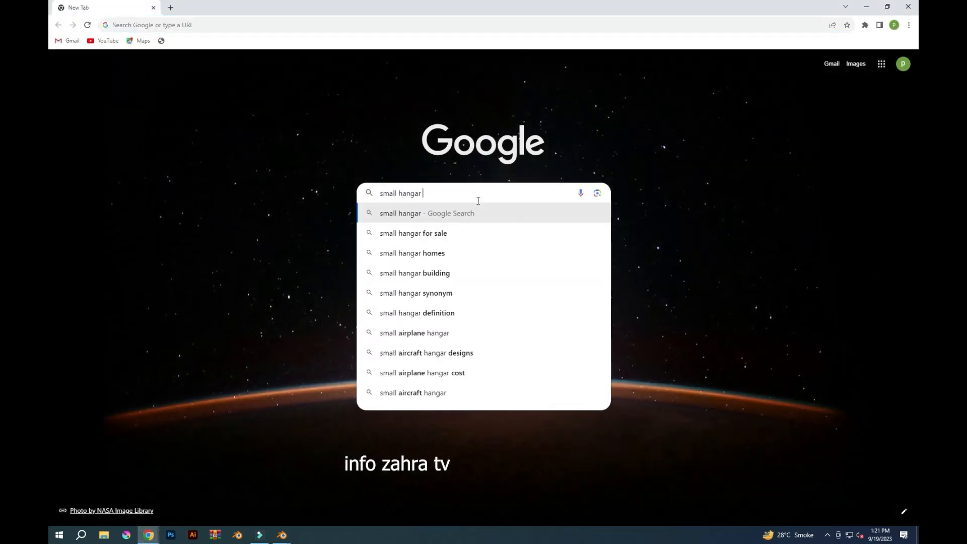
type(" hdr environm")
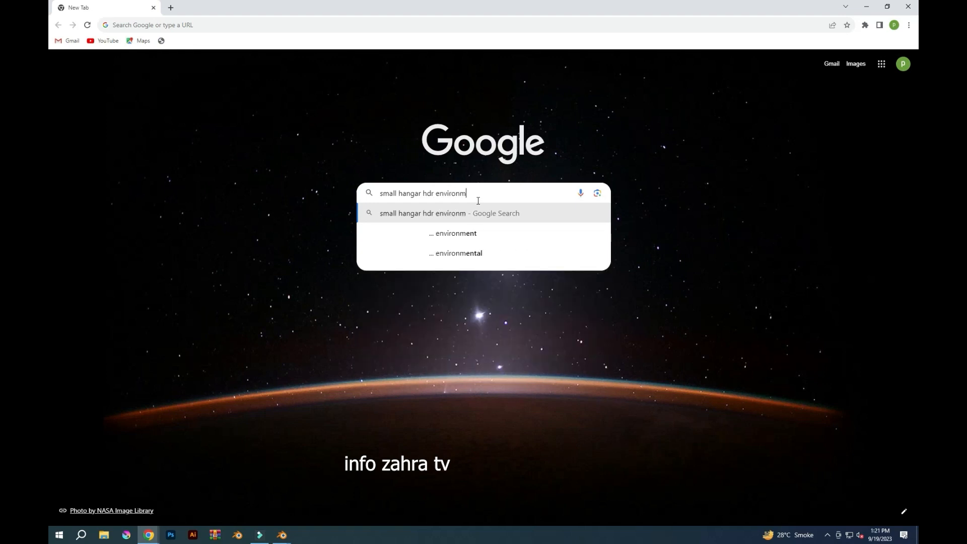
type("ental texture")
key("Return")
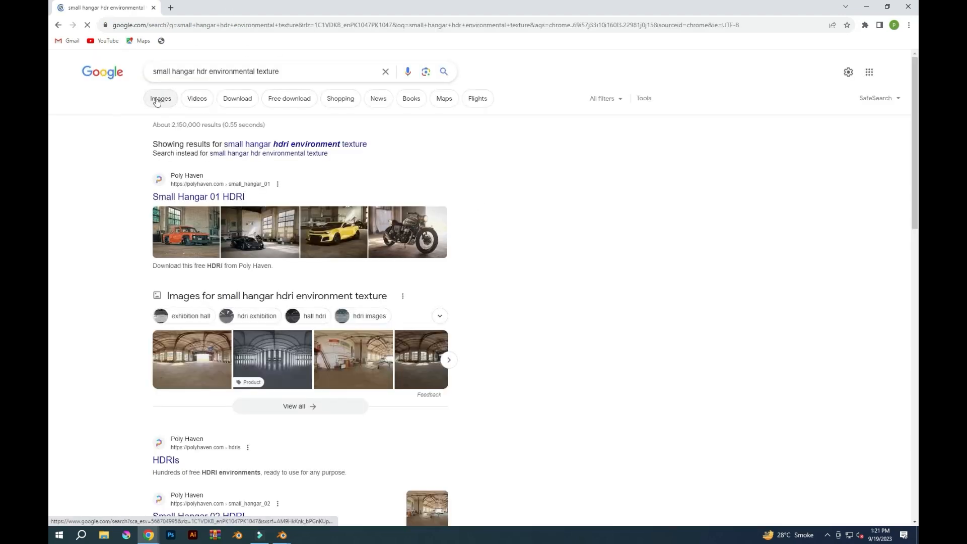
left_click(164, 98)
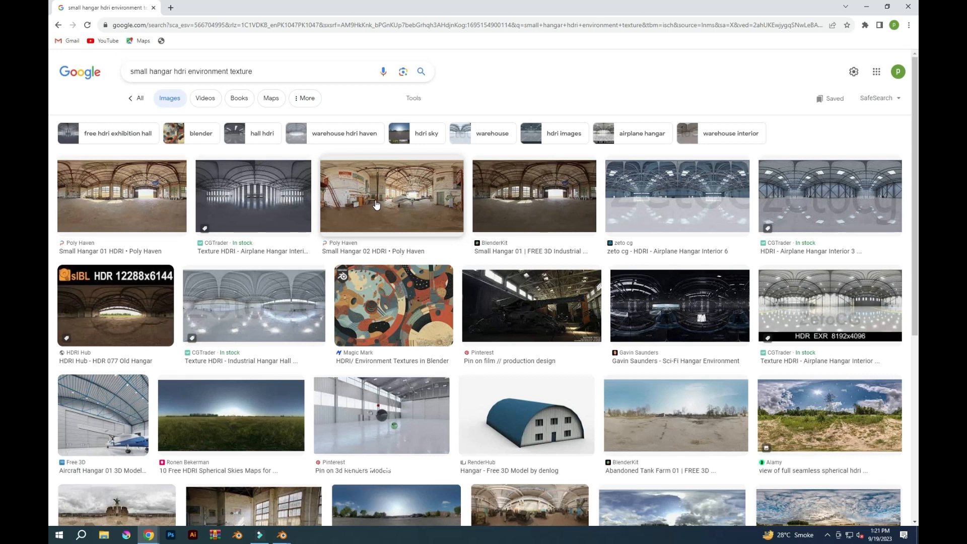
Save the Poly Haven Small Hangar 02 image to Downloads as "small hanga renvironment image texture"
right_click(374, 212)
left_click(403, 285)
type("sm")
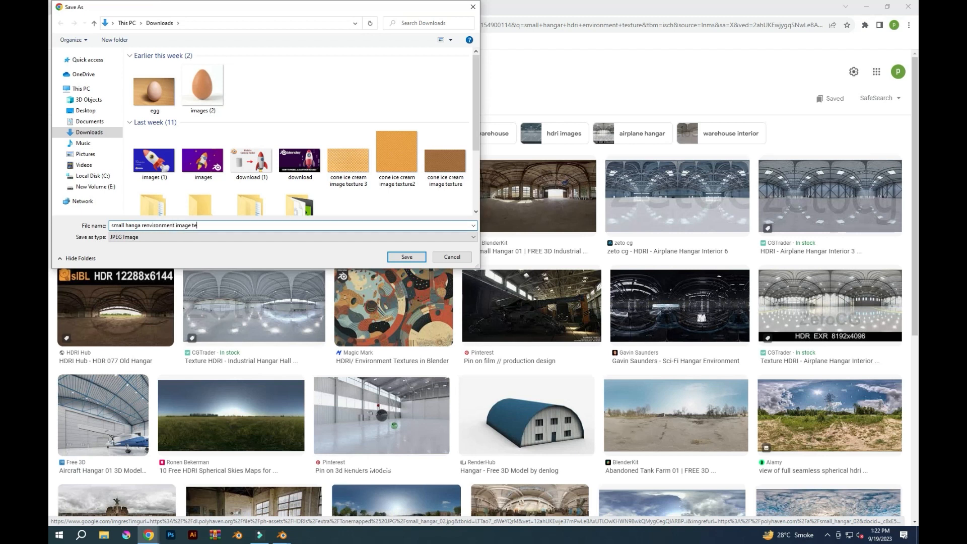
type("xture")
key("Return")
Switch to Blender, load the saved small hangar image as the world's environment texture and preview it in rendered shading
left_click(283, 535)
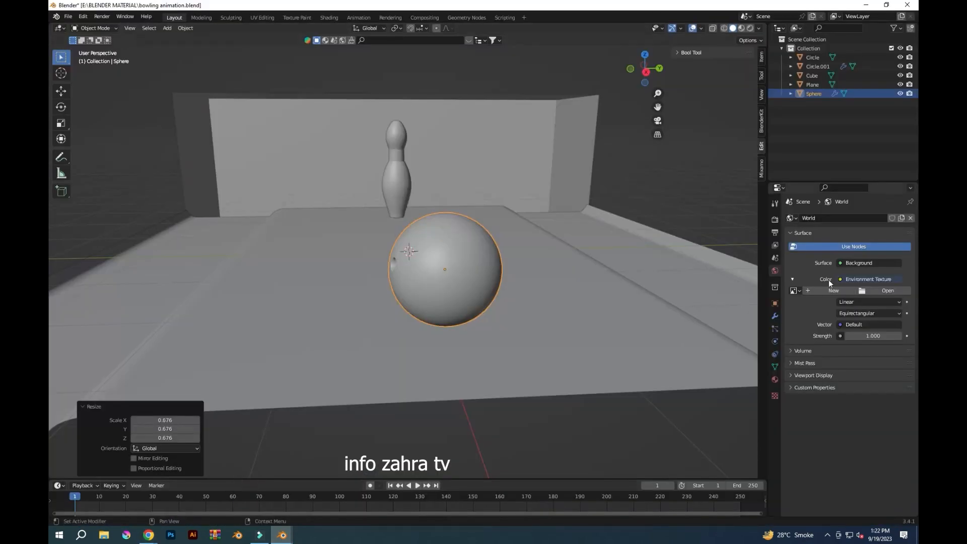
left_click(888, 291)
left_click(433, 342)
left_click(626, 389)
scroll(360, 322, "down", 6)
middle_click_drag(360, 323, 462, 332)
scroll(469, 326, "down", 2)
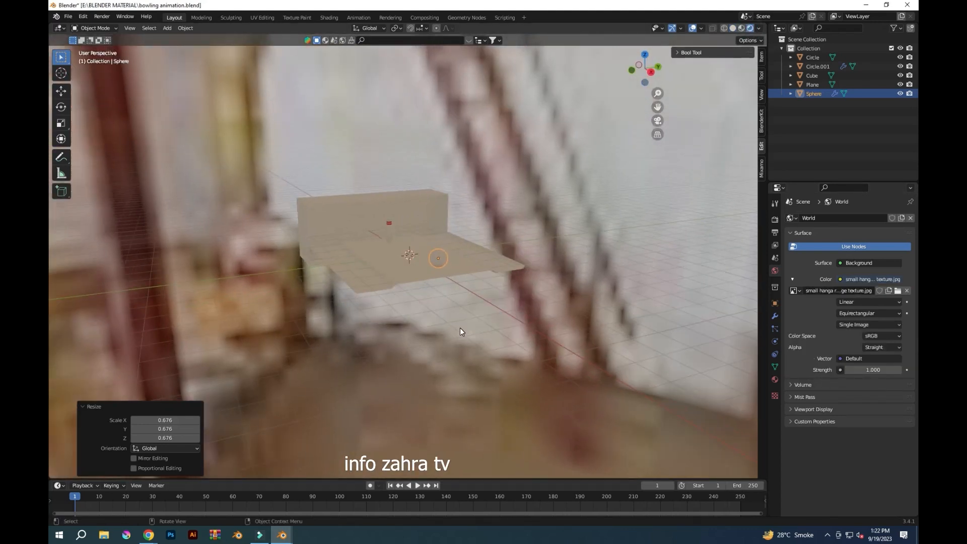
Set the color management look to High Contrast in the render settings
left_click(775, 219)
left_click(820, 465)
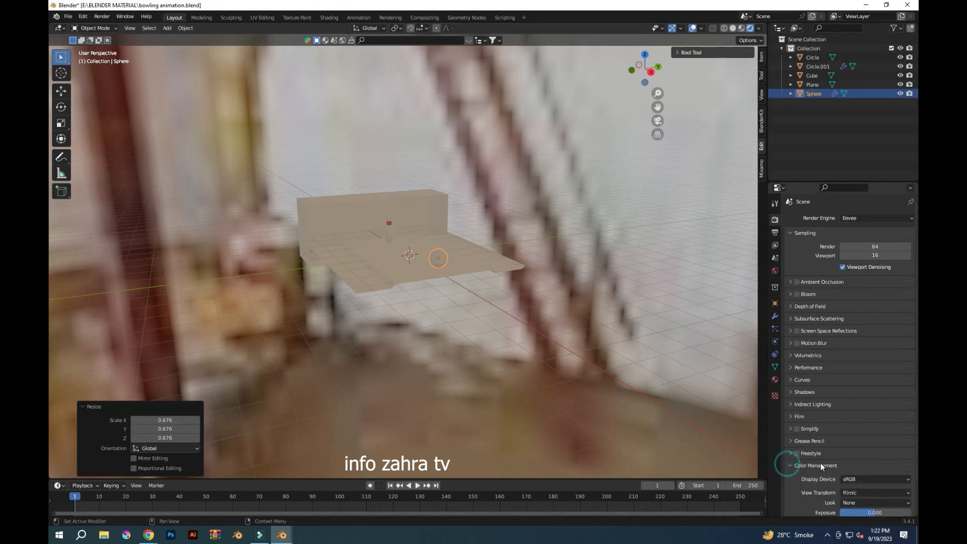
scroll(858, 471, "down", 2)
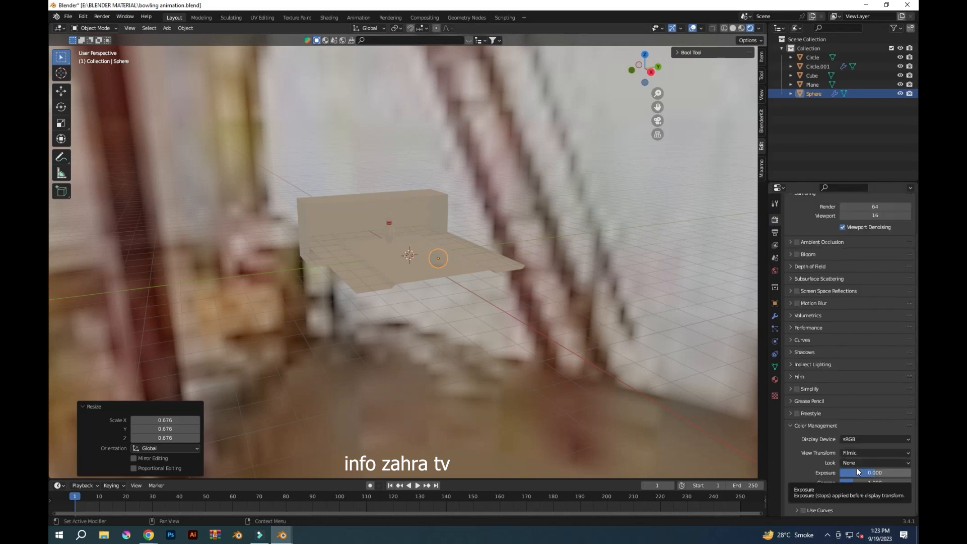
left_click(896, 453)
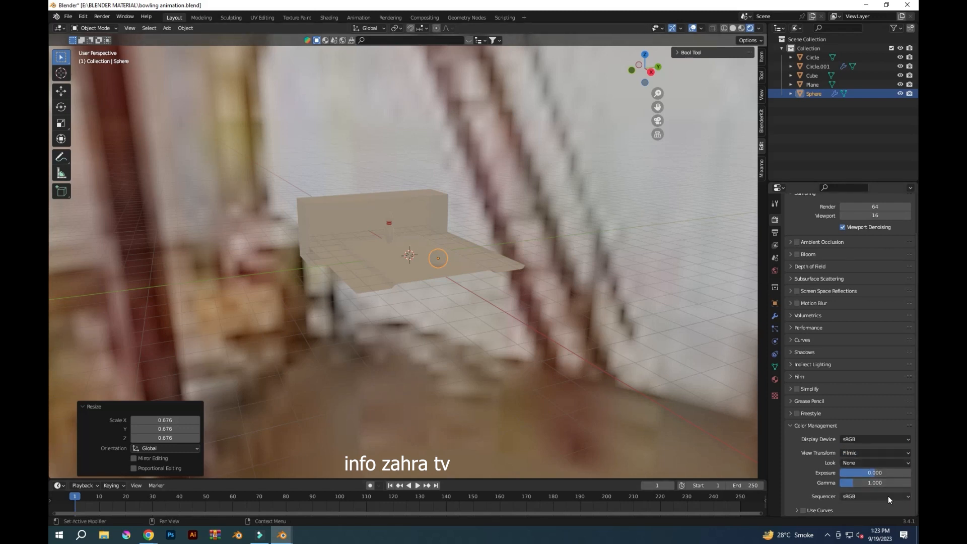
left_click(881, 463)
left_click(869, 433)
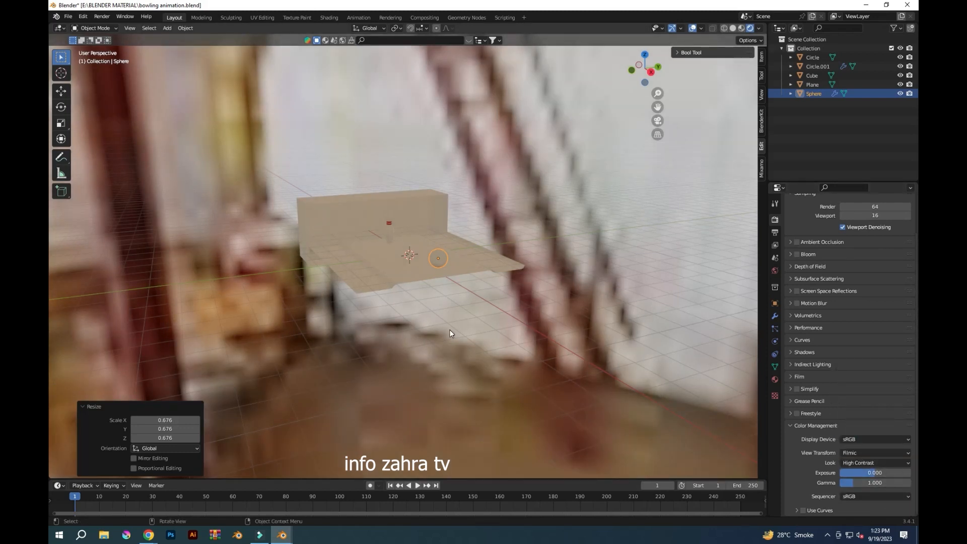
Return the viewport to solid shading with the whole lane in view
scroll(415, 276, "up", 5)
left_click(733, 28)
scroll(444, 363, "down", 5)
scroll(461, 373, "up", 1)
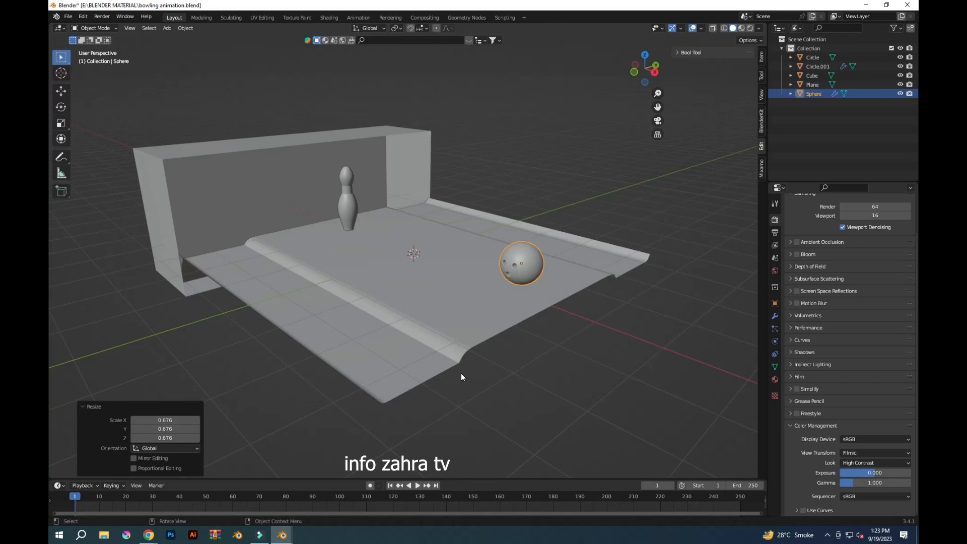
Add a camera at the world origin
key("shift+a")
mouse_move(432, 343)
left_click(390, 475)
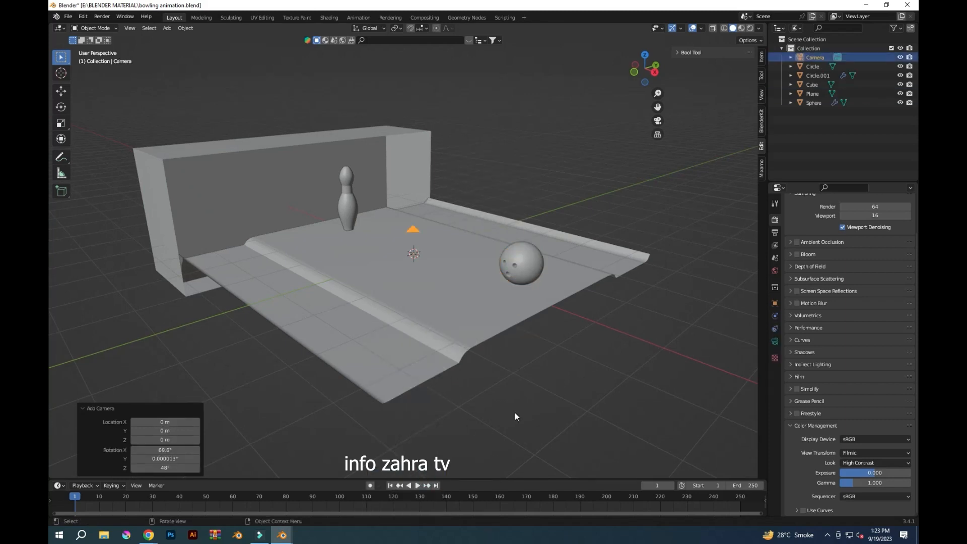
Scale the pin housing by a factor of 1.228 along Z
middle_click_drag(515, 417, 473, 114)
scroll(473, 114, "up", 3)
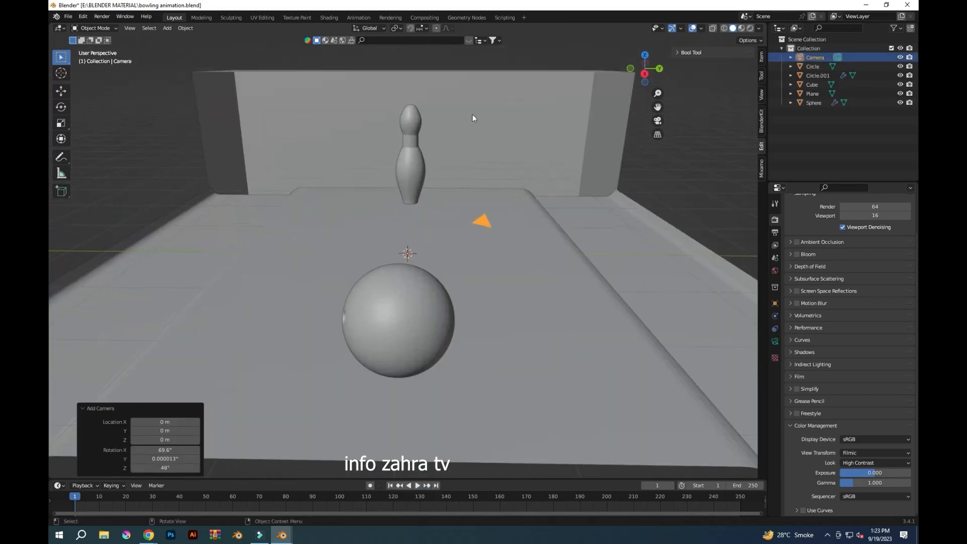
left_click(543, 190)
key("g")
key("z")
left_click(549, 349)
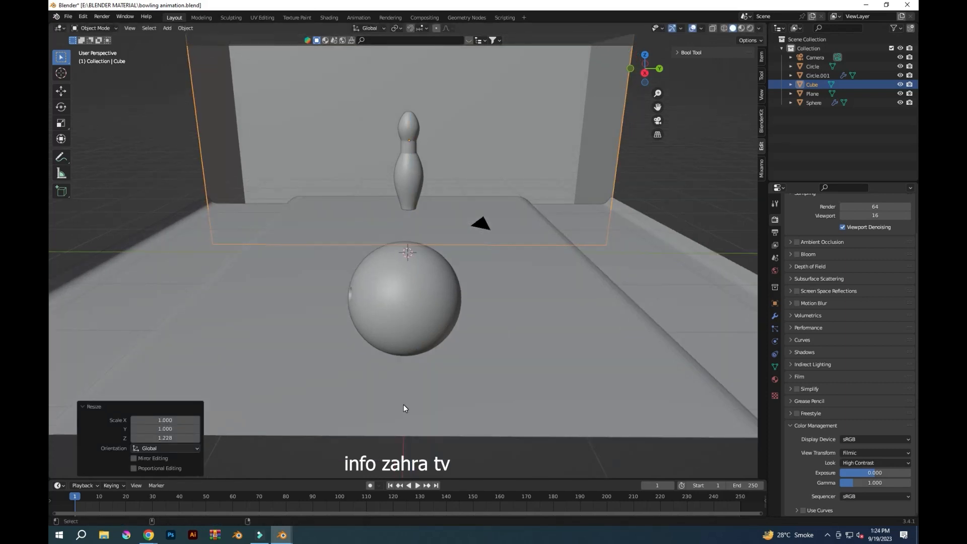
Try aligning the camera to the frontal view of the ball and pin, and undo it
key("KP_0")
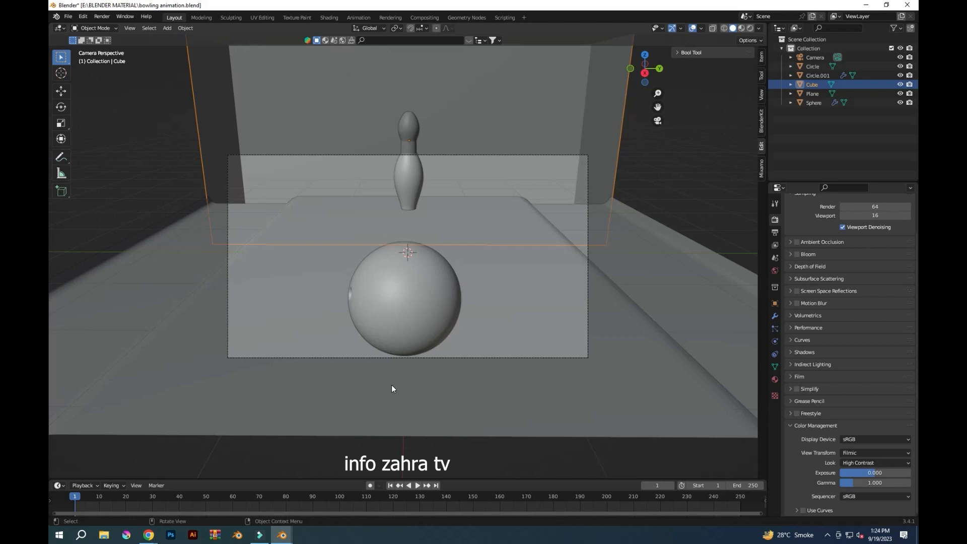
scroll(385, 375, "down", 4)
key("ctrl+z")
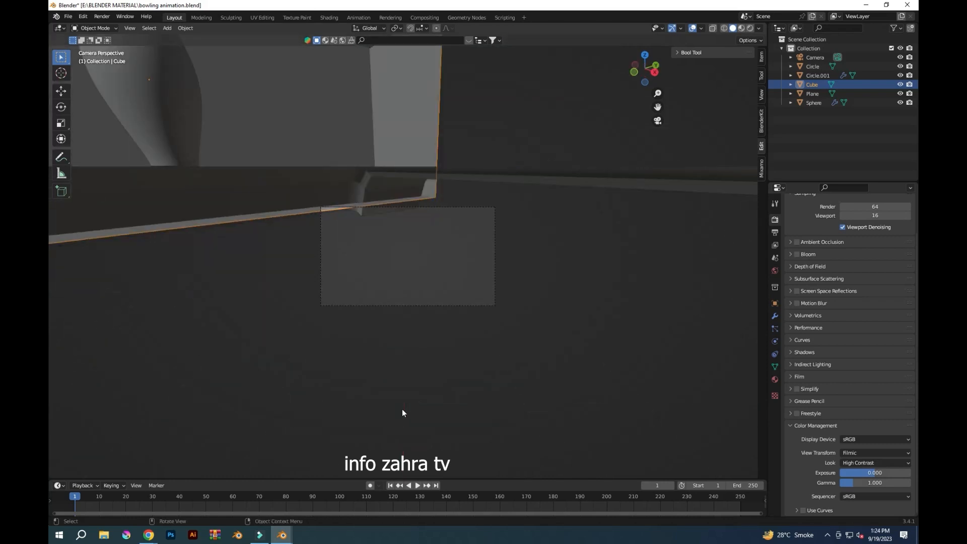
Hide the viewport sidebar and delete the camera from the scene
key("n")
scroll(545, 234, "down", 1)
middle_click_drag(544, 234, 506, 288)
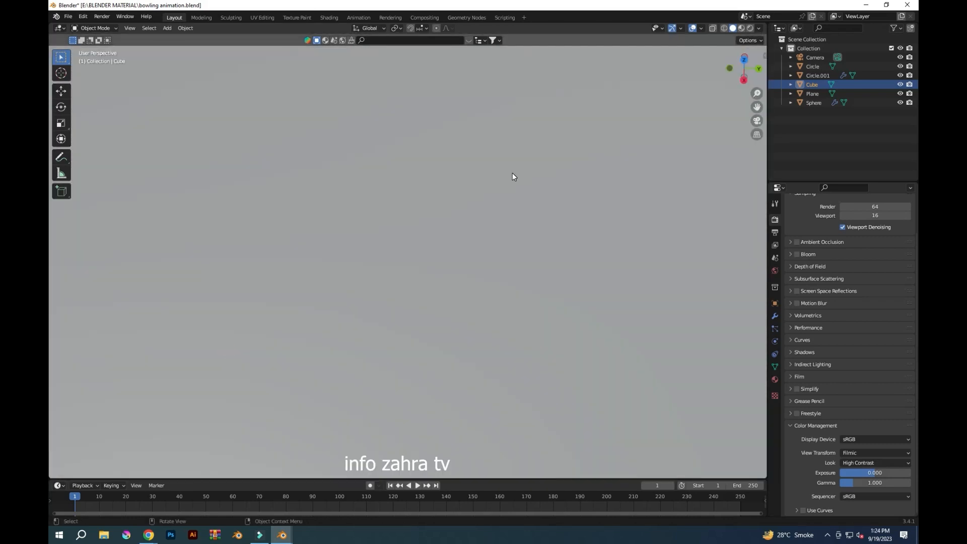
scroll(512, 173, "down", 8)
middle_click_drag(495, 356, 489, 340)
left_click(434, 238)
left_click(432, 237)
key("x")
left_click(431, 237)
Add a new camera and align it to an angled view of the pin, ball and lane
middle_click_drag(428, 384, 470, 359)
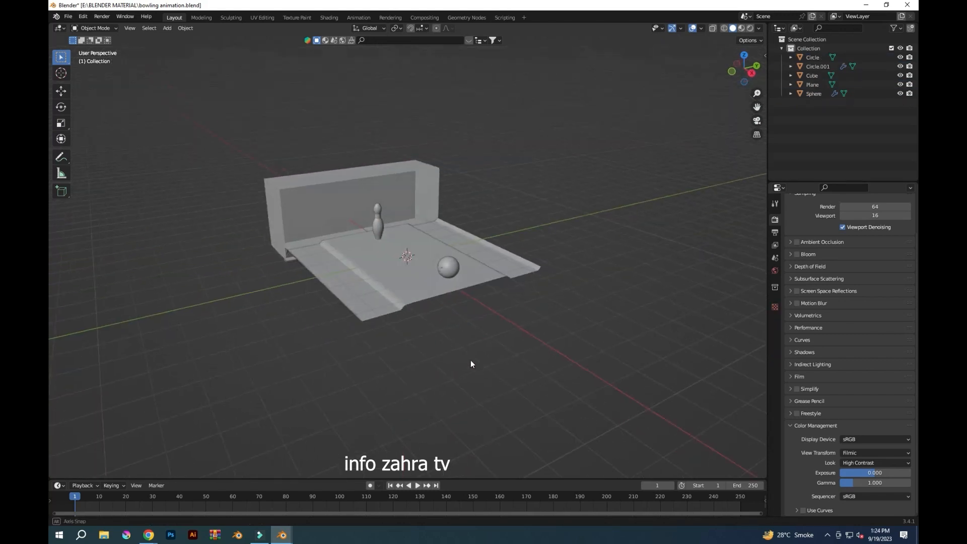
scroll(351, 261, "up", 6)
key("shift+a")
left_click(351, 261)
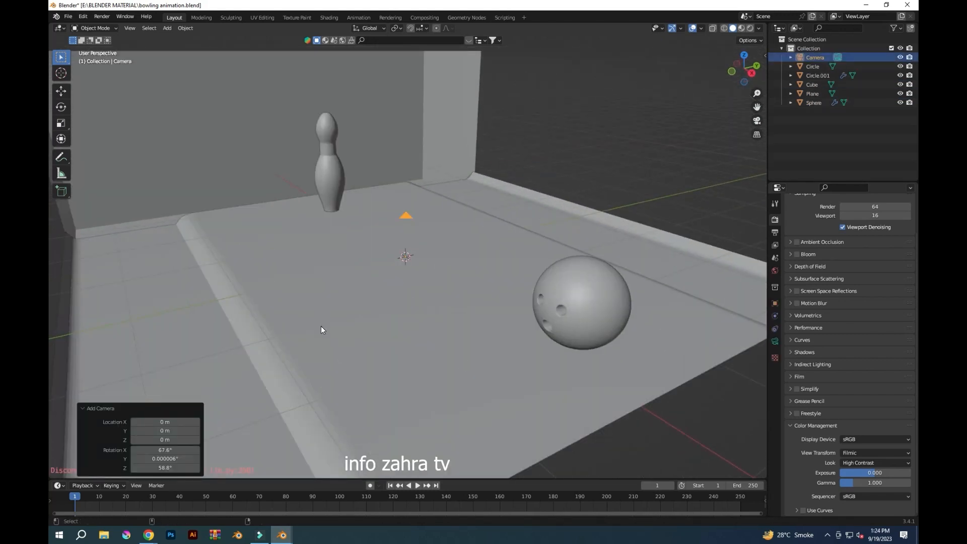
key("ctrl+alt+KP_0")
Move the camera about -1.81 m in X and 0.71 m in Y in view orientation, and rotate it about -3.23° to frame the pin
key("g")
left_click(311, 346)
scroll(359, 319, "up", 7)
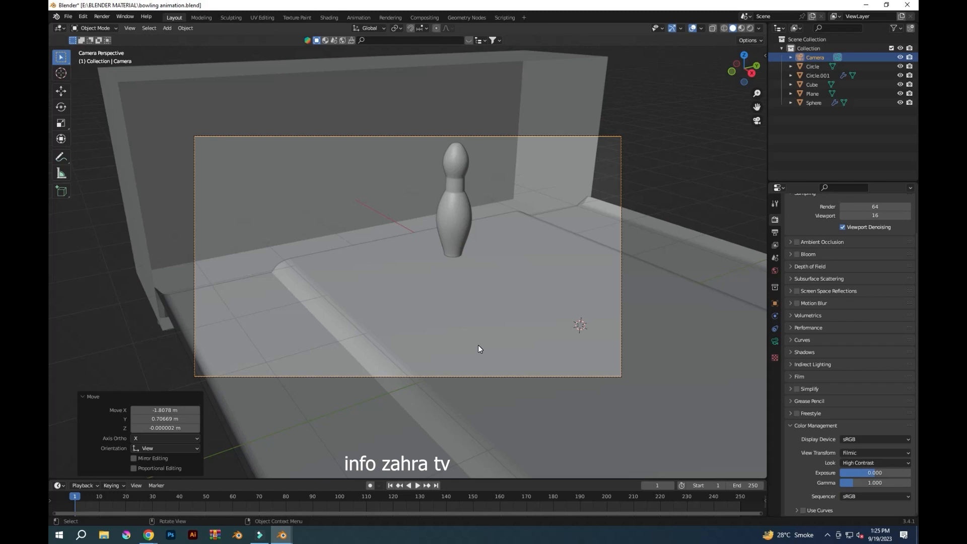
key("g")
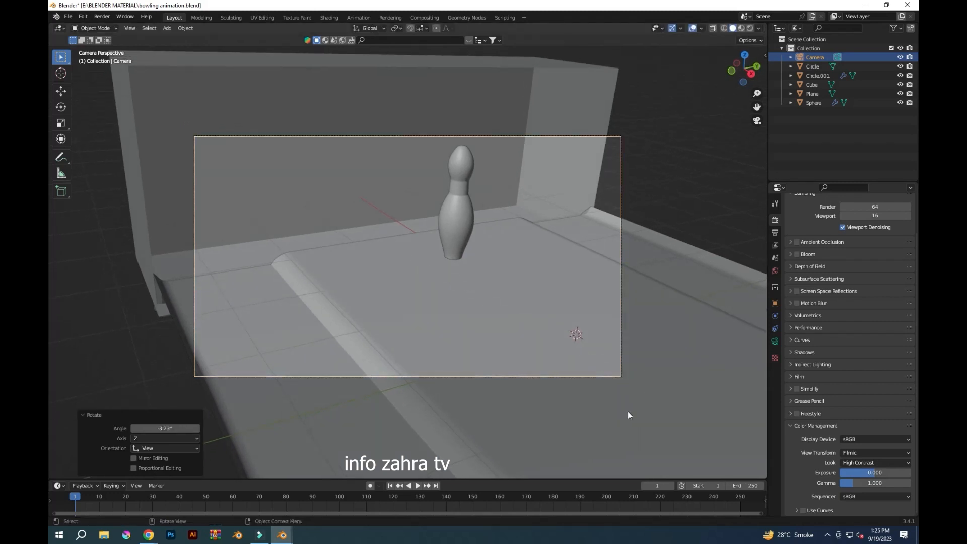
Shift the camera about -0.18 m in view X and 0.47 m in view Y, and set its focal length to 36 mm
left_click(778, 308)
left_click(774, 341)
left_click_drag(869, 261, 877, 267)
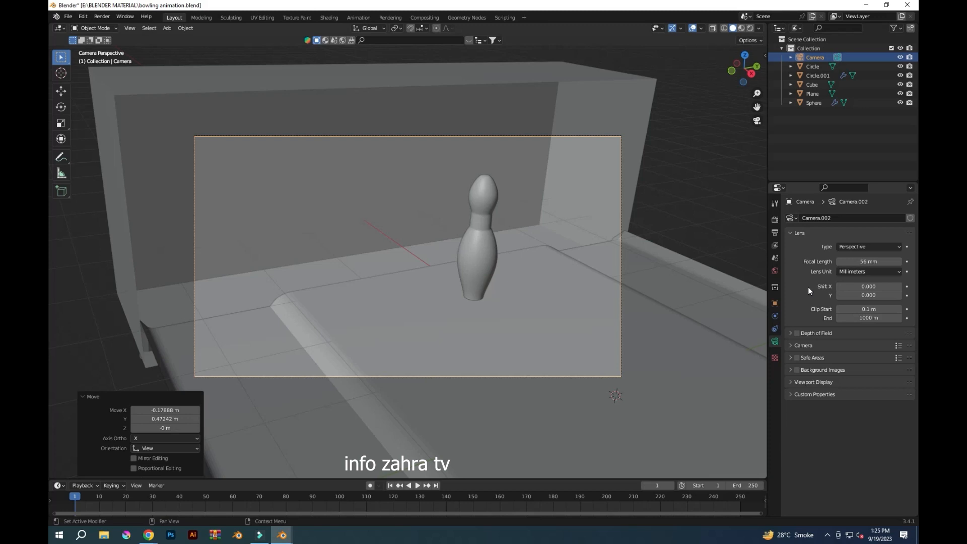
left_click_drag(868, 262, 839, 275)
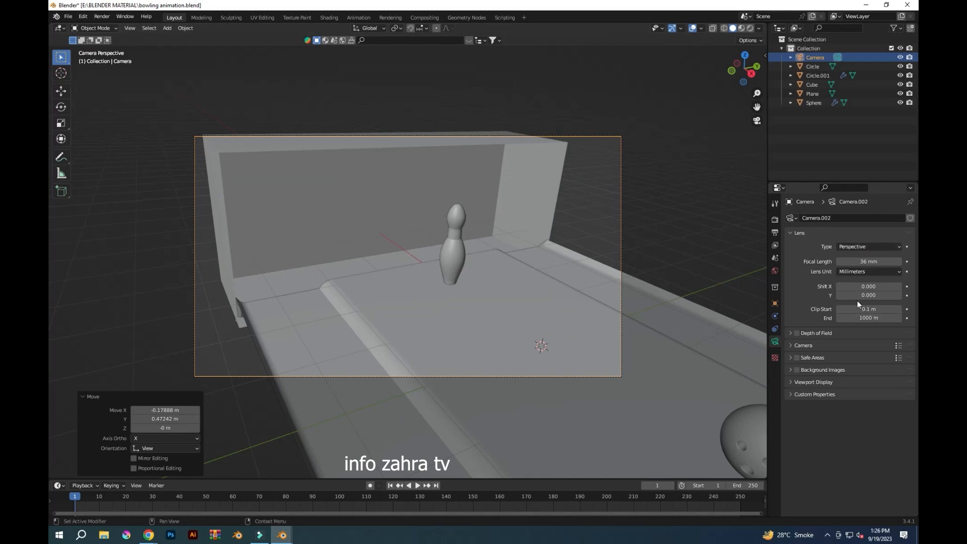
Try scaling the lane and pin housing together by 1.463 along Y, and undo it to leave only the lane selected
left_click(607, 291)
left_click(433, 233, "shift")
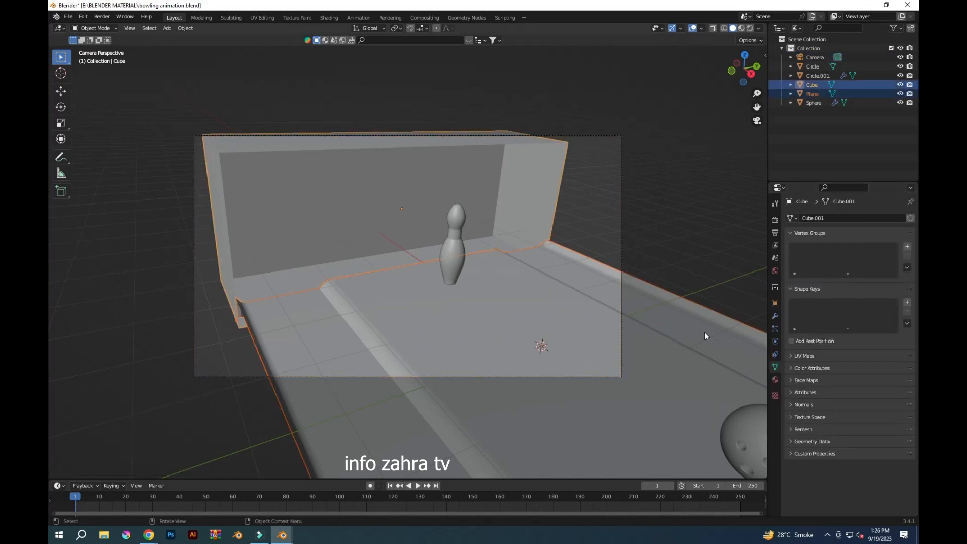
key("s")
key("y")
left_click(107, 337)
scroll(413, 384, "down", 3)
scroll(530, 365, "up", 3)
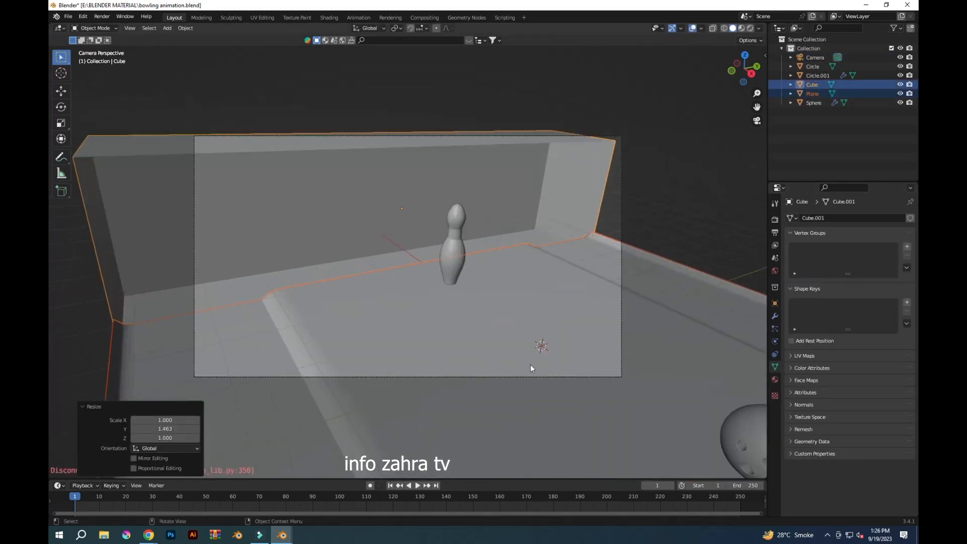
key("ctrl+z")
key("ctrl+z")
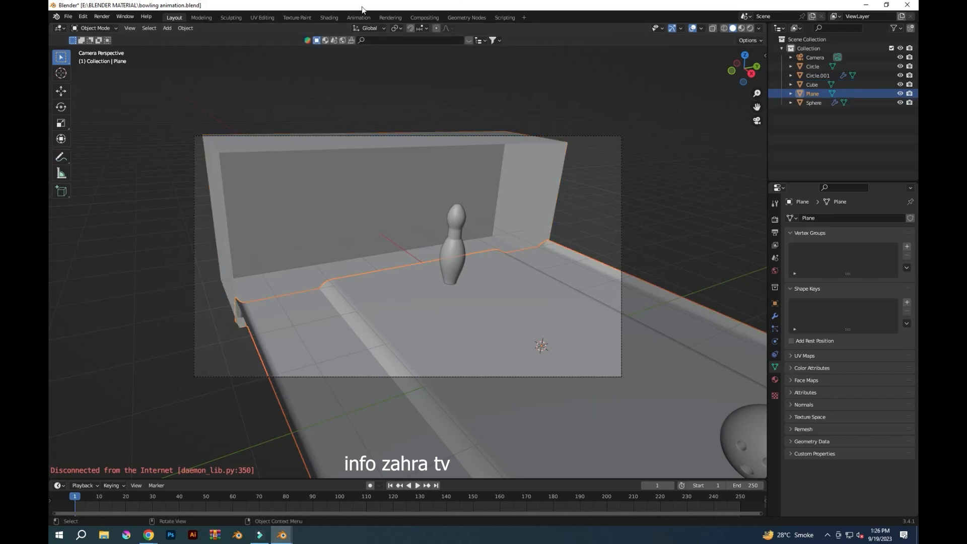
Create a new material for the lane in the Shading workspace and shift its Principled BSDF node slightly
left_click(329, 18)
left_click(775, 307)
left_click(831, 185)
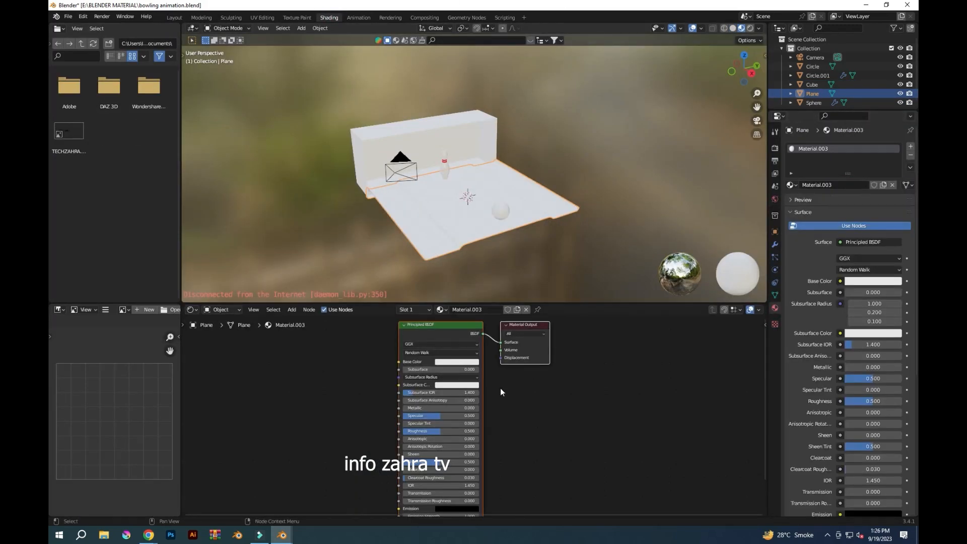
left_click_drag(462, 323, 477, 324)
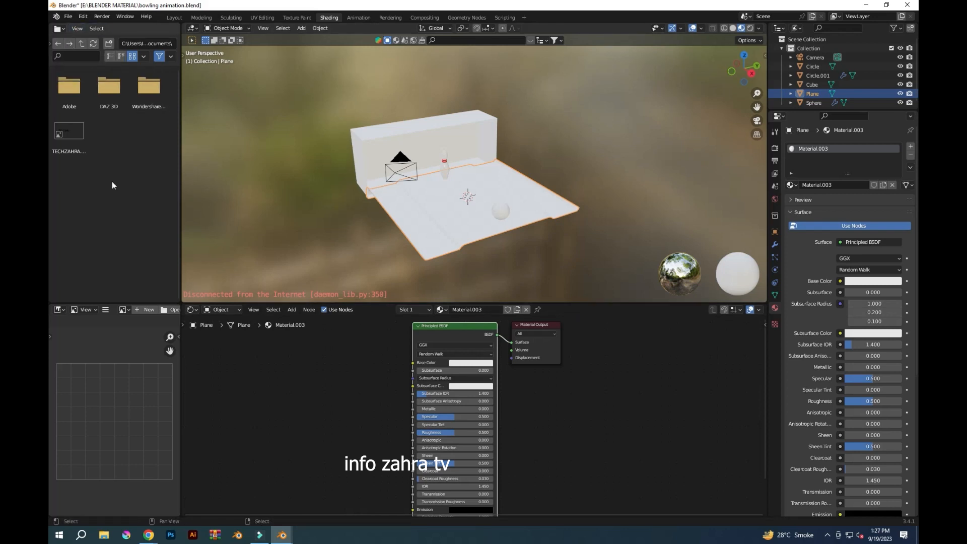
scroll(397, 186, "up", 2)
middle_click_drag(397, 186, 449, 297)
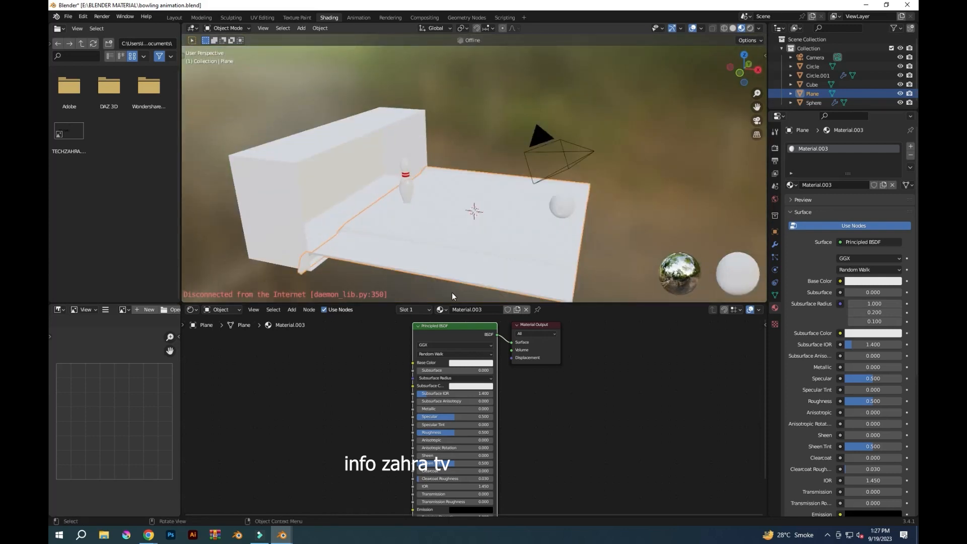
Switch to Chrome and search Google Images for "parquet floor normal image texture"
left_click(148, 535)
left_click(397, 196)
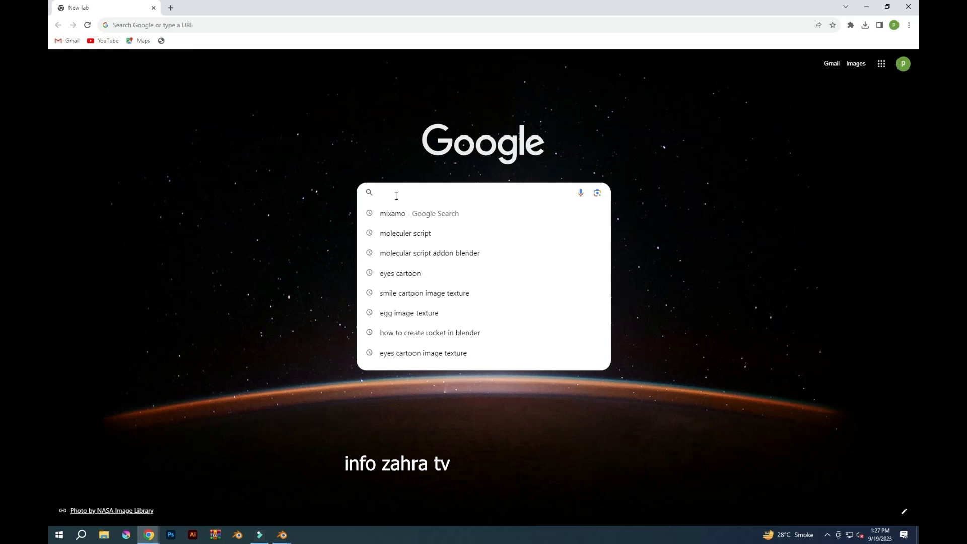
type("parquet floo")
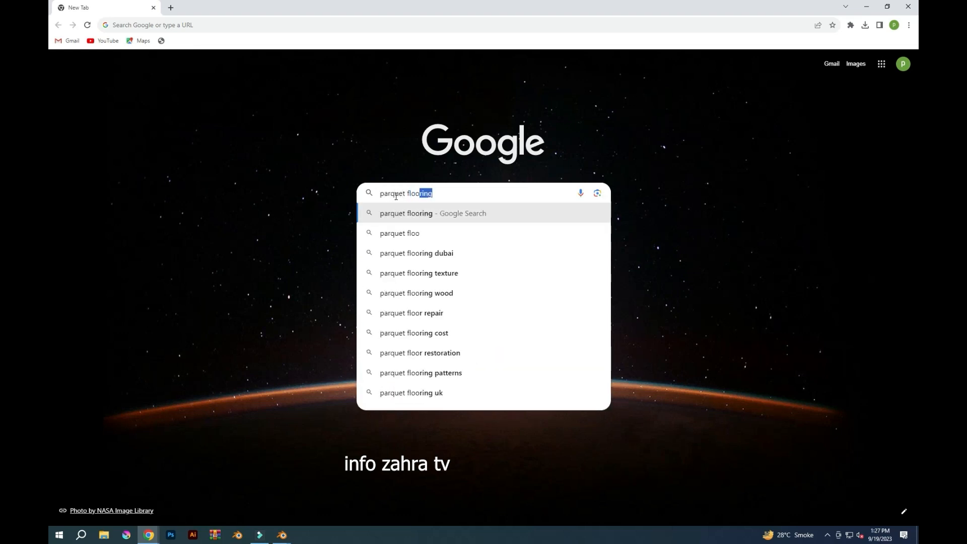
type("r normal image texture")
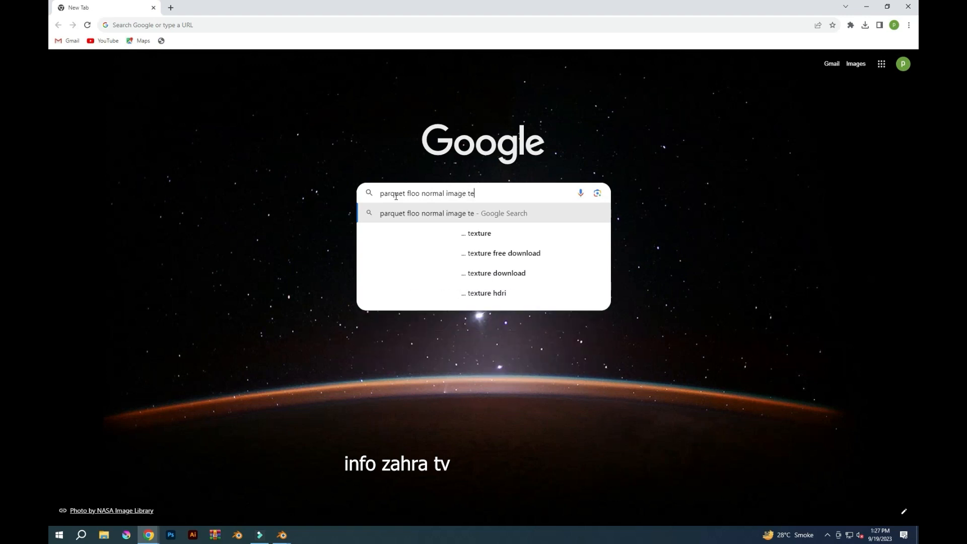
key("Return")
left_click(166, 99)
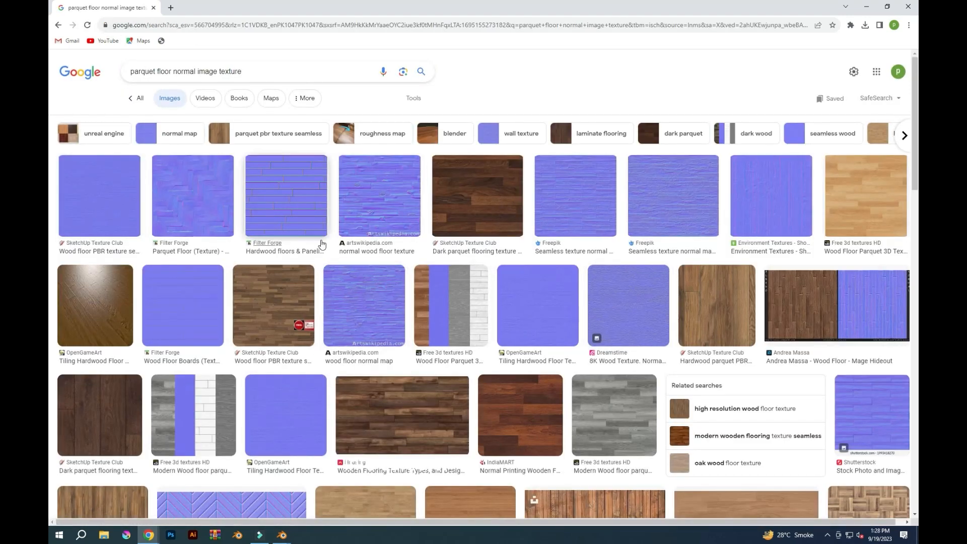
Save the blue wood floor normal map from SketchUp Texture Club
right_click(113, 209)
left_click(151, 288)
left_click(400, 255)
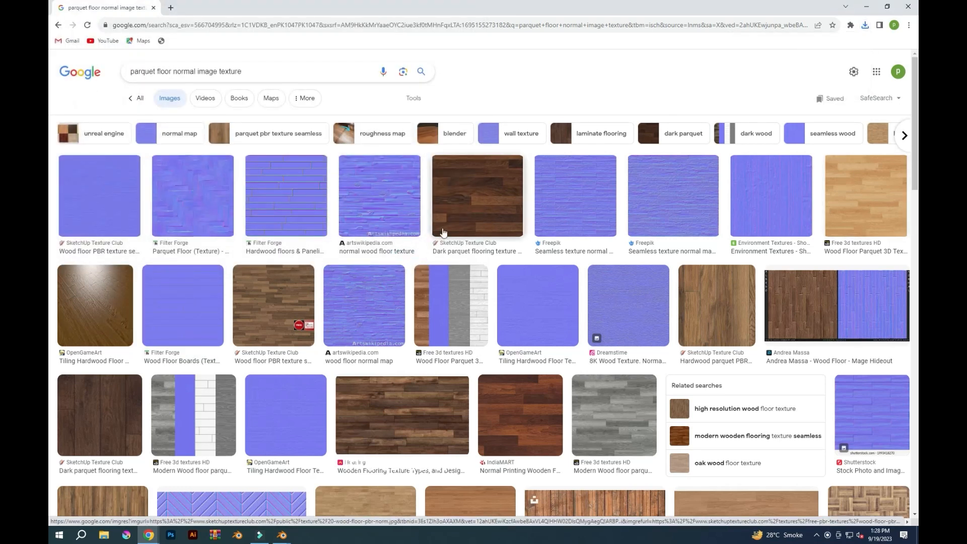
Find and save the light seamless wood flooring texture from Flickr in the image results
scroll(543, 267, "down", 8)
scroll(539, 276, "up", 5)
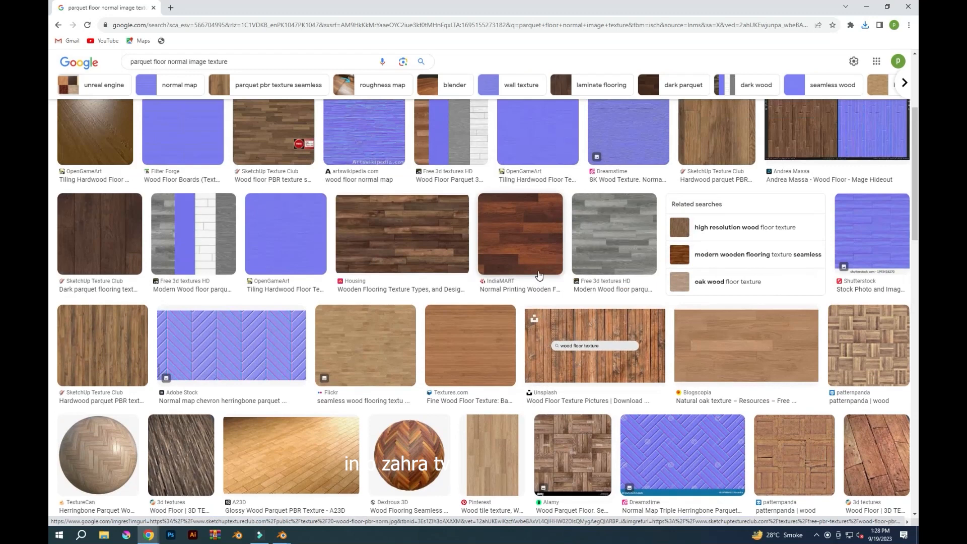
right_click(386, 350)
left_click(403, 434)
scroll(398, 302, "down", 10)
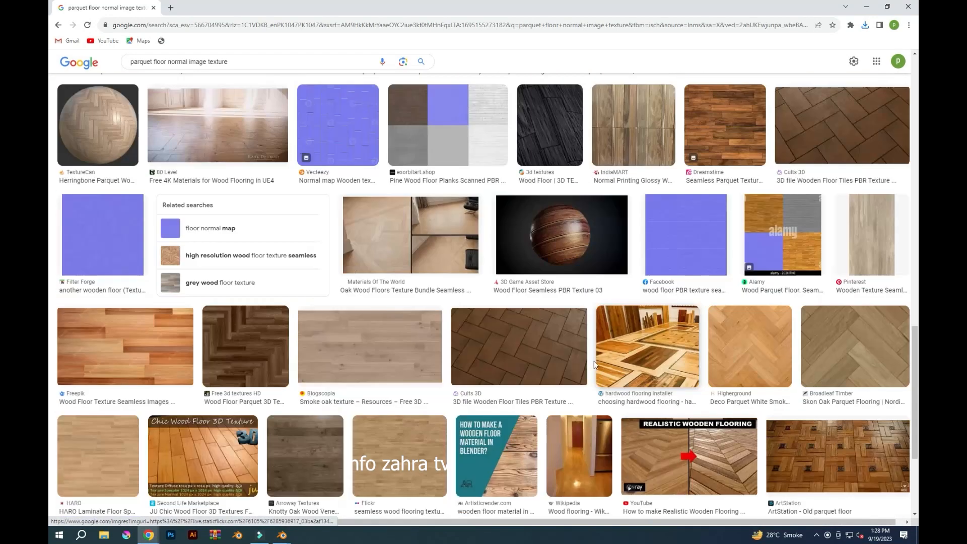
left_click(405, 259)
Save the second Flickr seamless wood flooring image and the HARO laminate floor image, and browse on for more floor textures
right_click(398, 309)
left_click(425, 407)
left_click(405, 258)
right_click(110, 322)
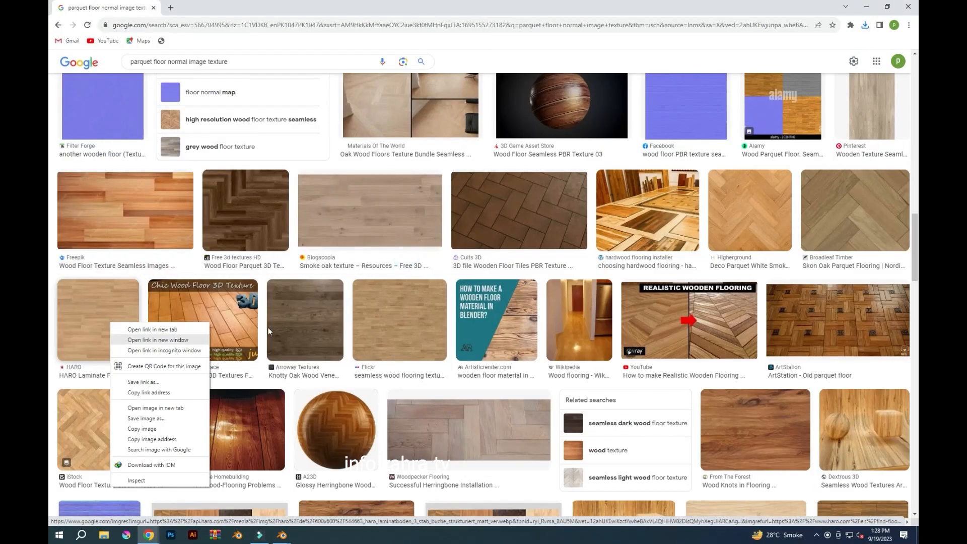
left_click(145, 418)
left_click(404, 259)
scroll(723, 349, "down", 15)
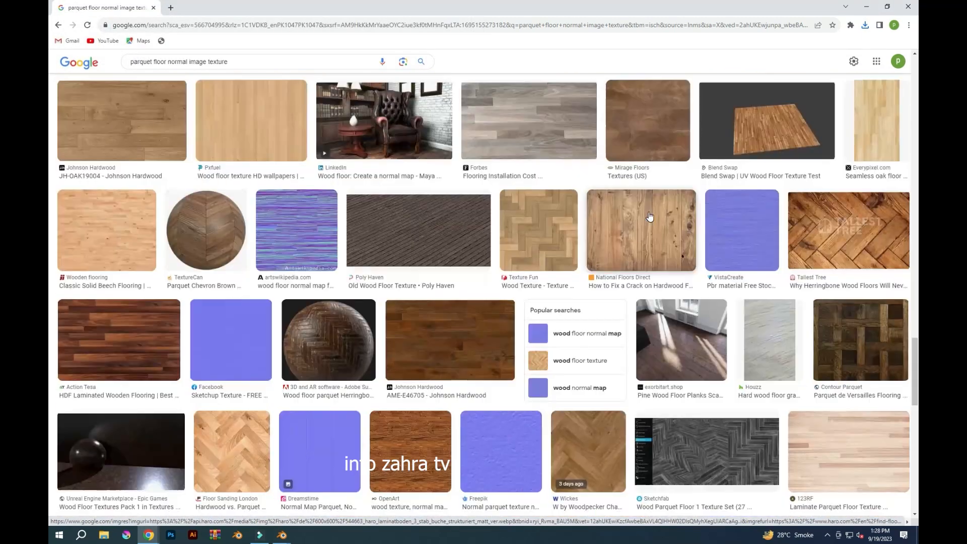
Browse the floor images further and refine the search to "parquet floor normal gray image texture"
scroll(769, 355, "down", 20)
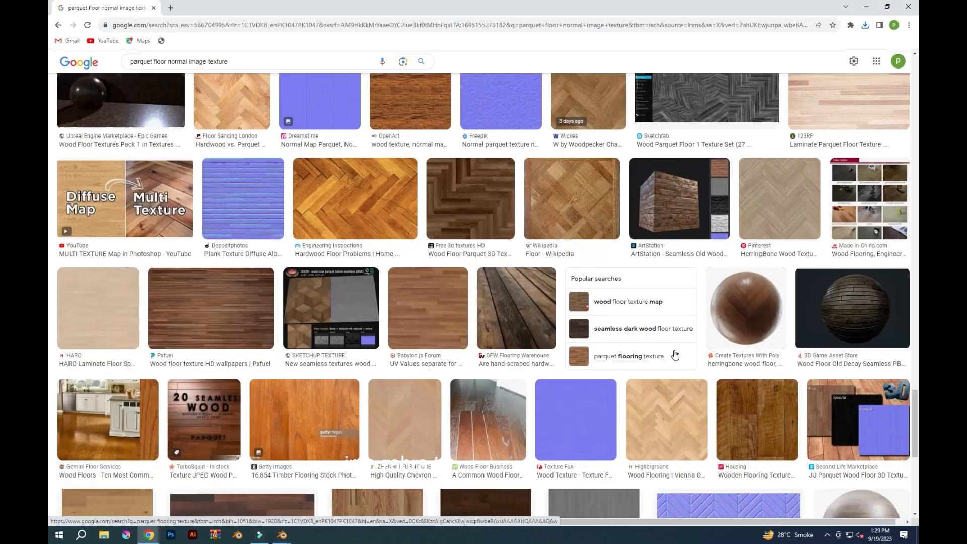
scroll(690, 326, "down", 15)
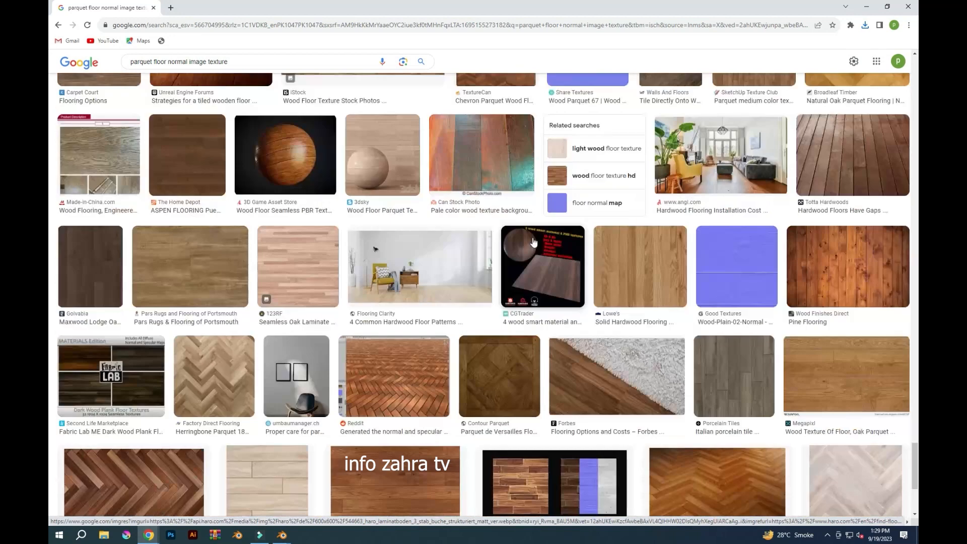
left_click(187, 62)
type("gray")
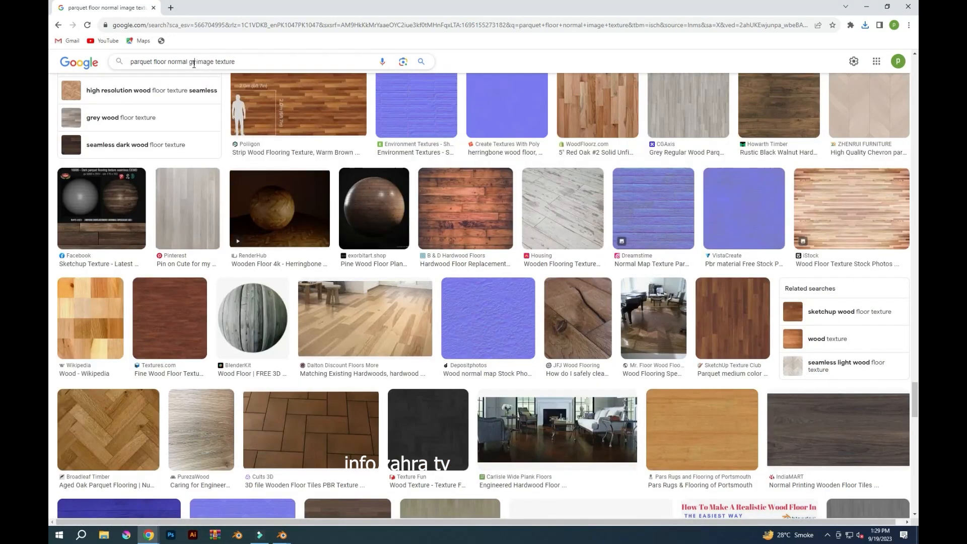
key("Return")
Save a gray wood floor texture from the image results and browse on through more gray parquet images
right_click(277, 204)
left_click(325, 280)
key("Return")
scroll(514, 321, "down", 10)
scroll(514, 321, "down", 10)
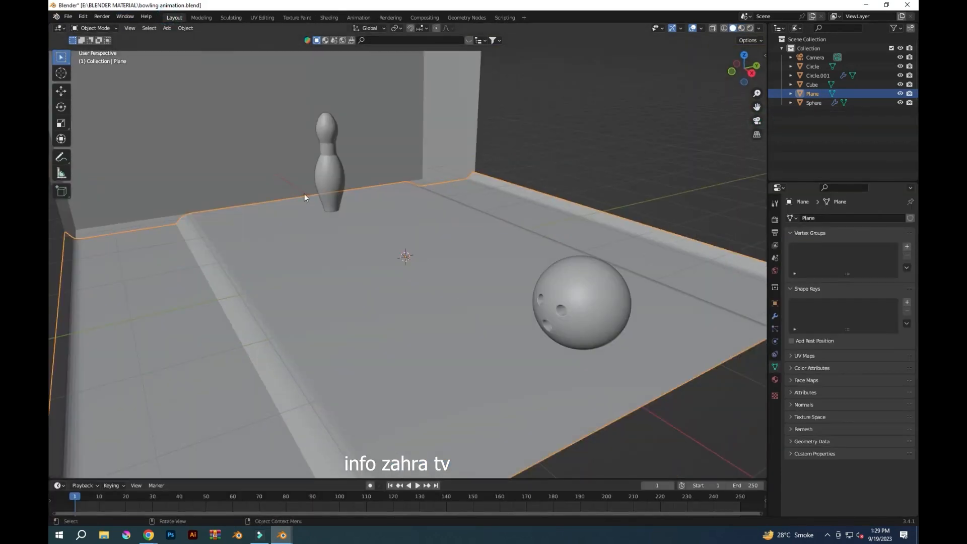
Separate the central lane face of the floor plane into its own object and return to Object Mode
left_click(98, 29)
left_click(99, 49)
left_click(323, 232)
key("p")
left_click(318, 250)
left_click(97, 28)
left_click(97, 38)
Select the separated lane piece and, in the Shading workspace, add an Image Texture to its material's base color
left_click(303, 281)
left_click(775, 380)
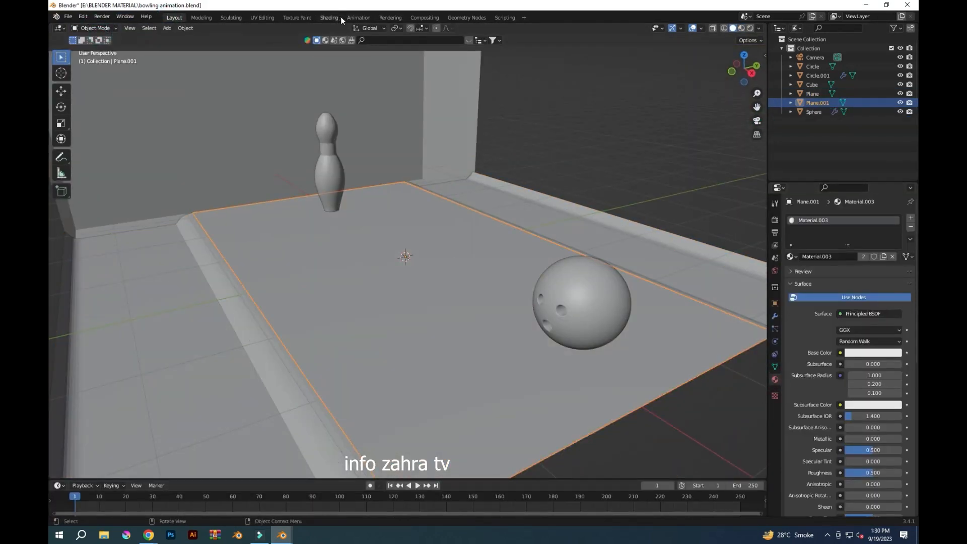
left_click(330, 18)
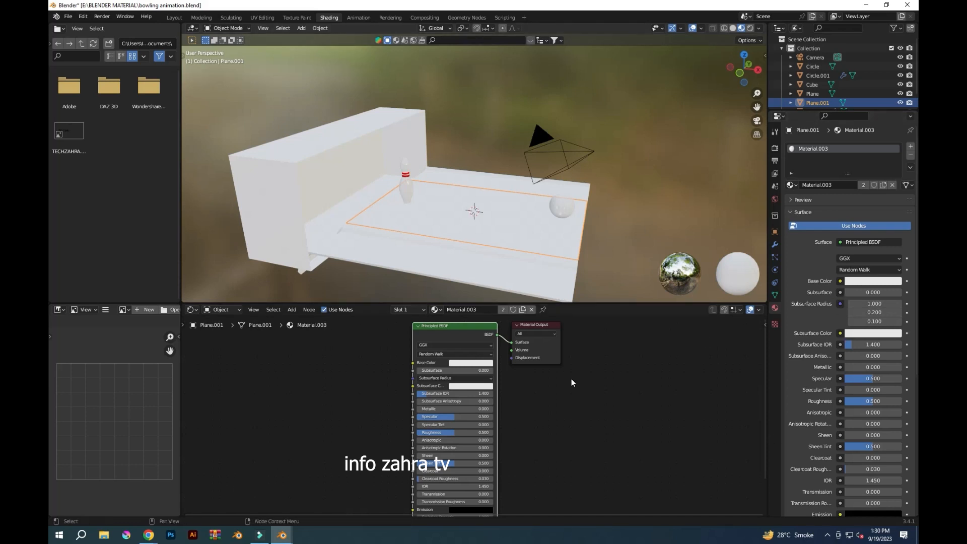
left_click(841, 281)
left_click(637, 343)
Try to load a texture from the Downloads folder after checking the saved floor images in File Explorer
left_click(887, 292)
left_click(283, 233)
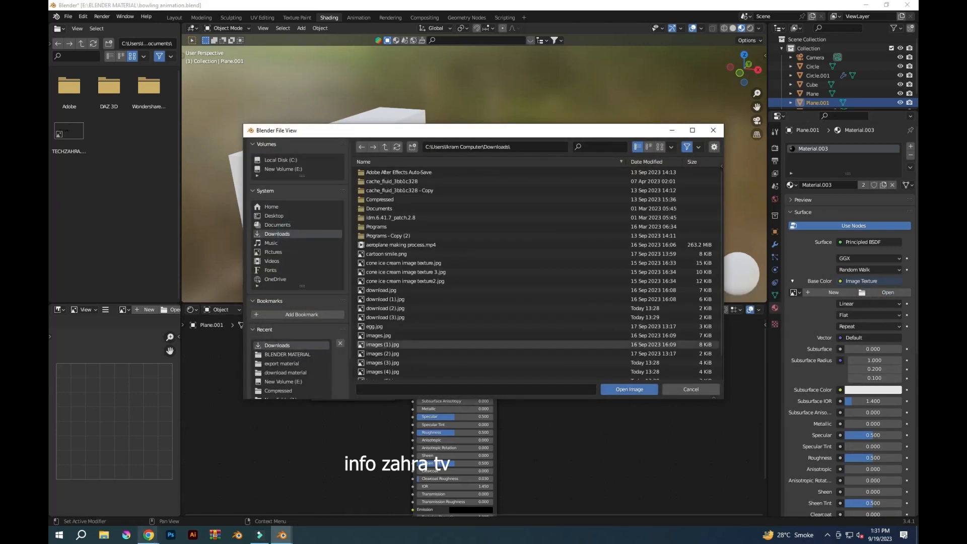
left_click(104, 535)
left_click(157, 155)
left_click(193, 154, "ctrl")
left_click(247, 155, "ctrl")
left_click(299, 156, "ctrl")
left_click(357, 156, "ctrl")
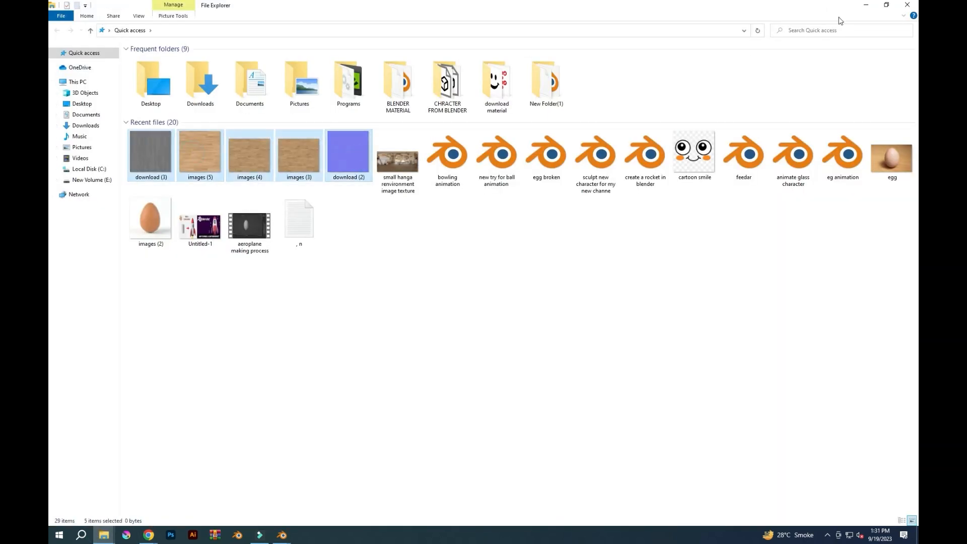
left_click(283, 538)
left_click(629, 389)
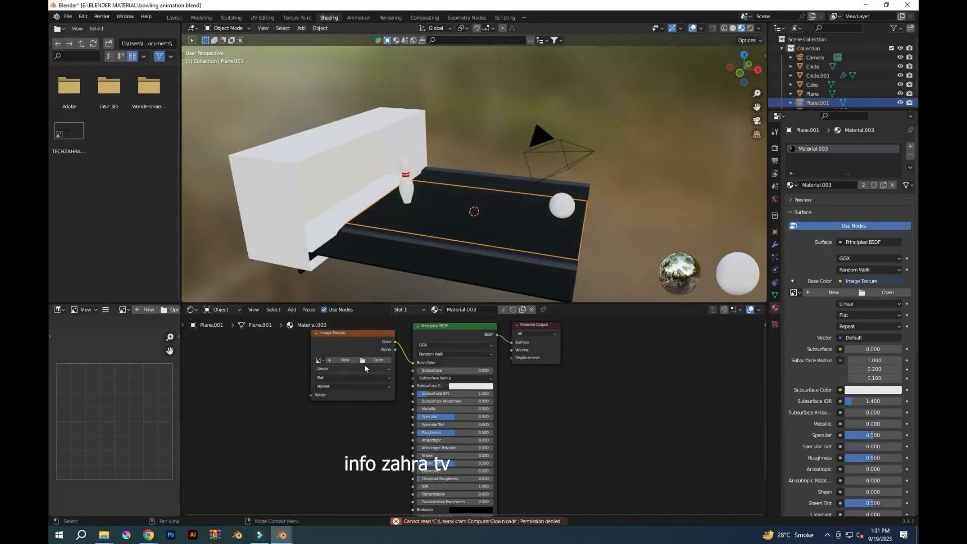
Try to load download (1).jpg, download (2).jpg and download (3).jpg together as the base color texture, and undo it
left_click(104, 536)
left_click(102, 473)
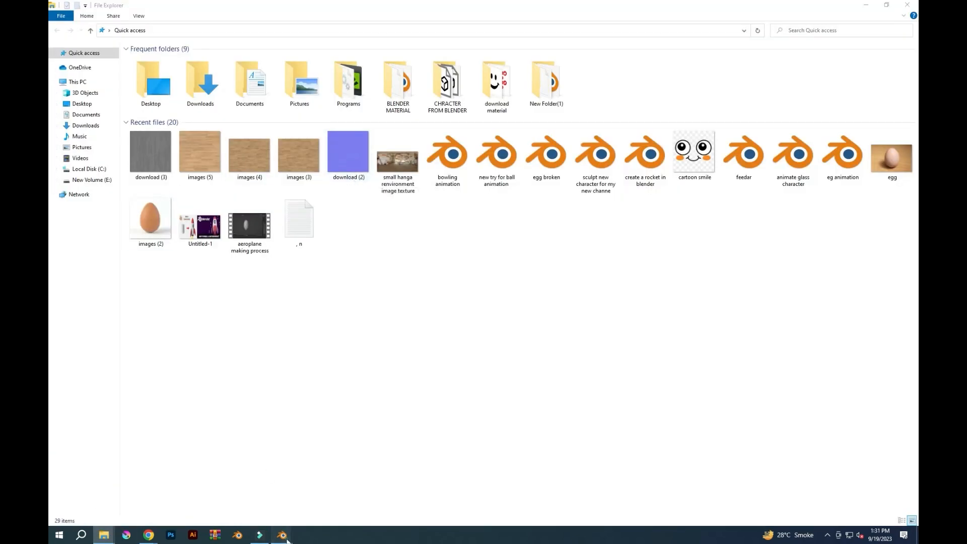
left_click(281, 535)
left_click(888, 292)
left_click(385, 317)
left_click(407, 308, "ctrl")
scroll(436, 331, "down", 1)
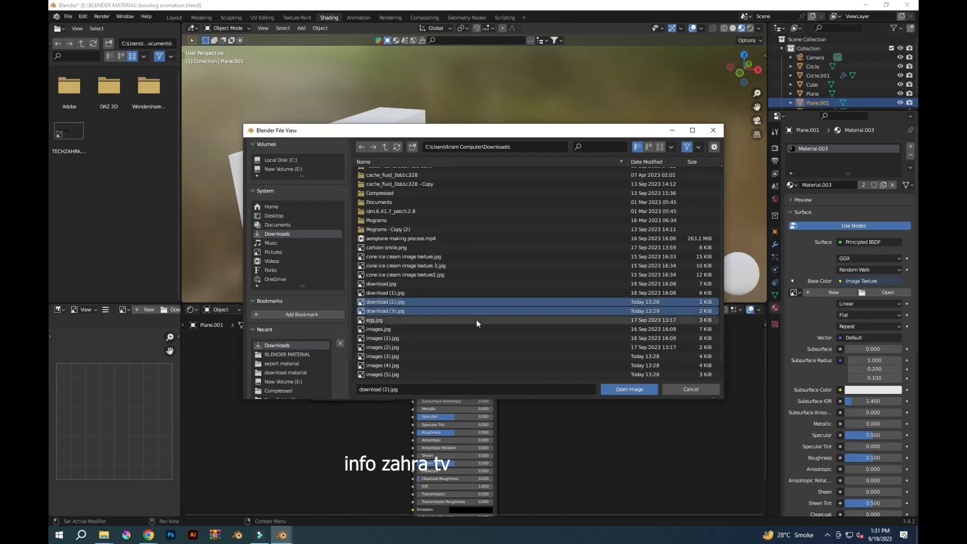
scroll(443, 351, "down", 1)
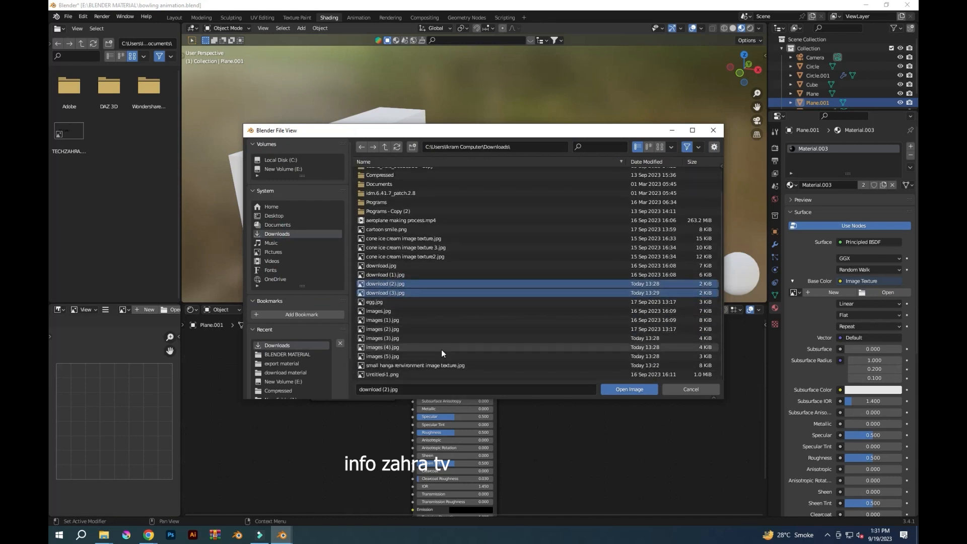
scroll(441, 349, "up", 1)
left_click(401, 292, "ctrl")
left_click(620, 391)
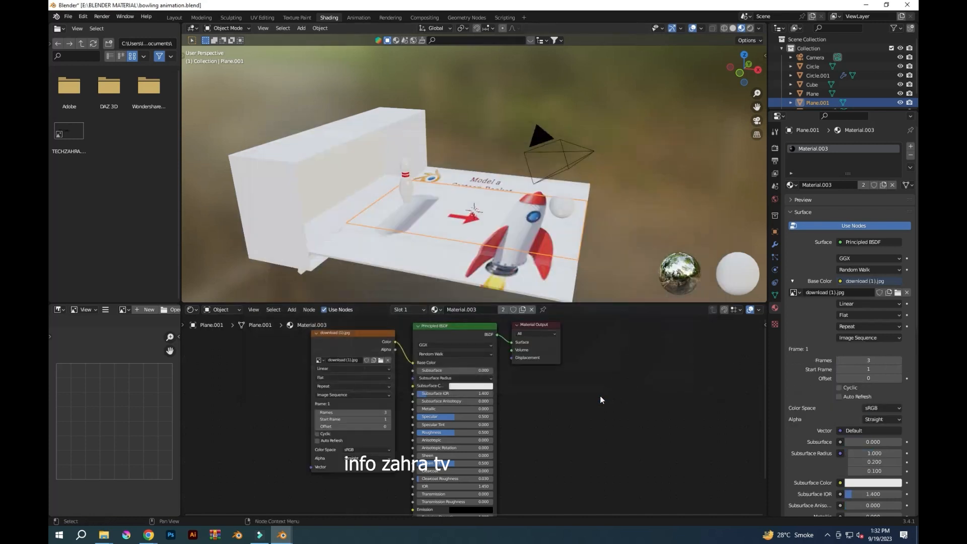
key("ctrl+z")
Load images (5).jpg from the Downloads folder as the material's base color texture
left_click(884, 293)
left_click(282, 345)
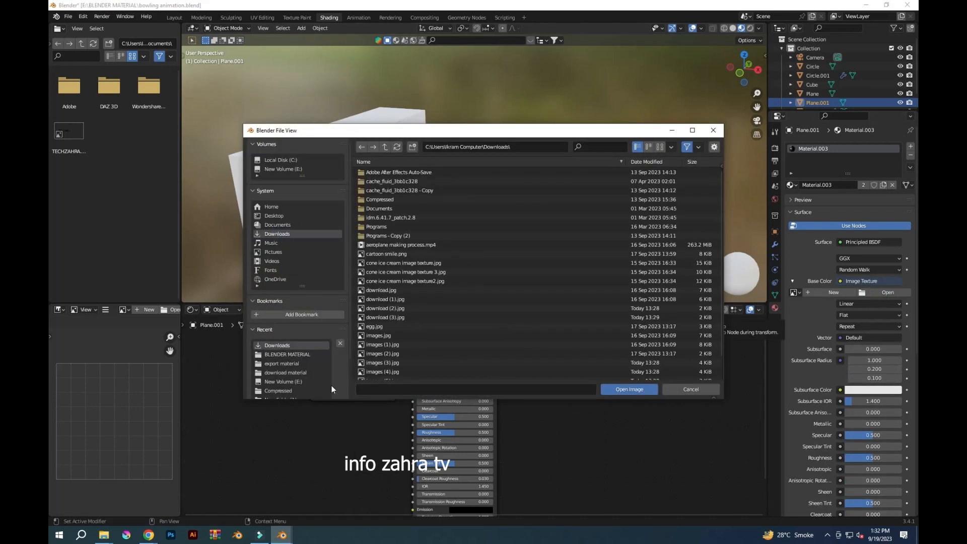
left_click(103, 535)
left_click(94, 498)
left_click(282, 536)
left_click(291, 488)
scroll(399, 363, "down", 2)
double_click(398, 356)
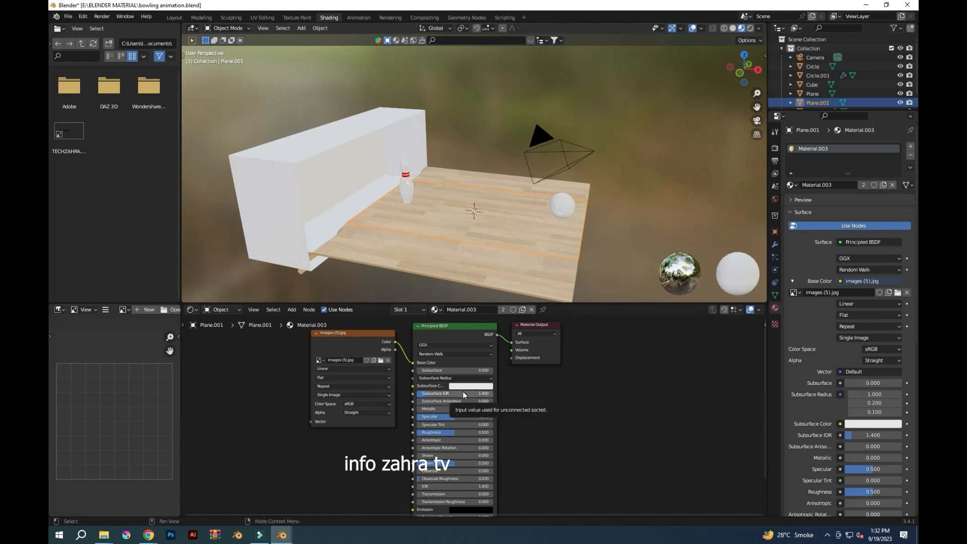
scroll(503, 249, "up", 3)
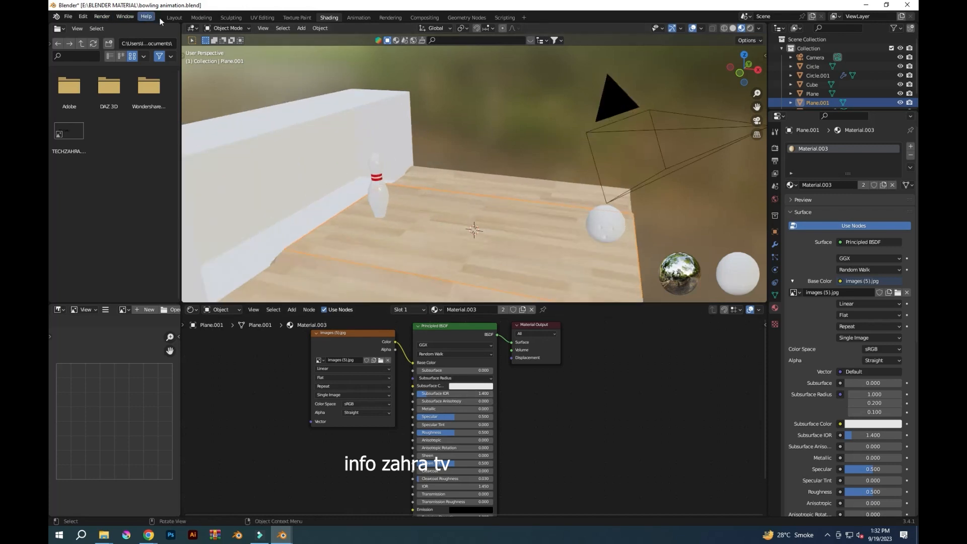
Return to the Layout workspace and examine how the central lane and the side floor pieces are separated
left_click(174, 17)
left_click(397, 303)
key("Tab")
left_click(142, 27)
scroll(271, 327, "down", 5)
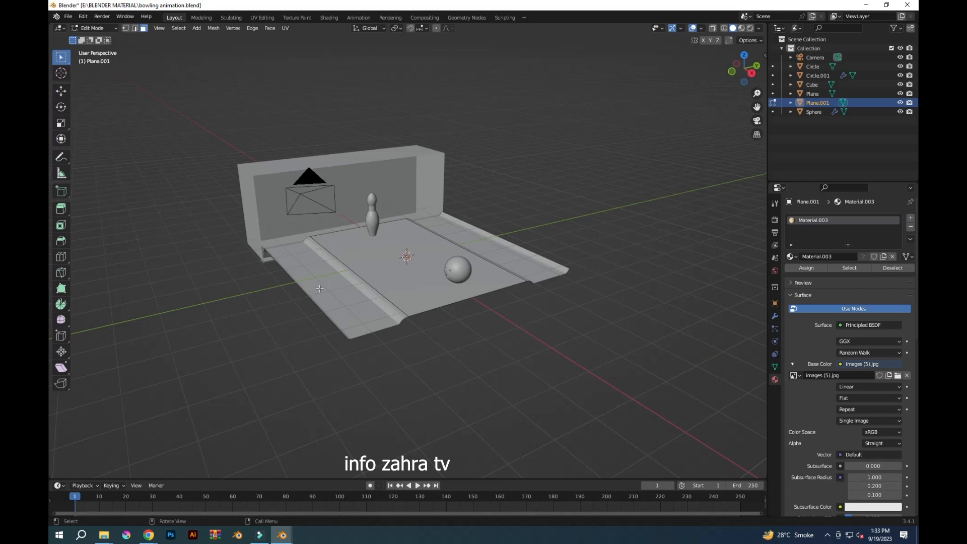
scroll(271, 327, "up", 4)
left_click(107, 28)
left_click(103, 39)
left_click(248, 352)
left_click(562, 444)
left_click(312, 408)
middle_click_drag(601, 401, 544, 328)
left_click(520, 256)
key("g")
right_click(394, 368)
left_click(611, 350)
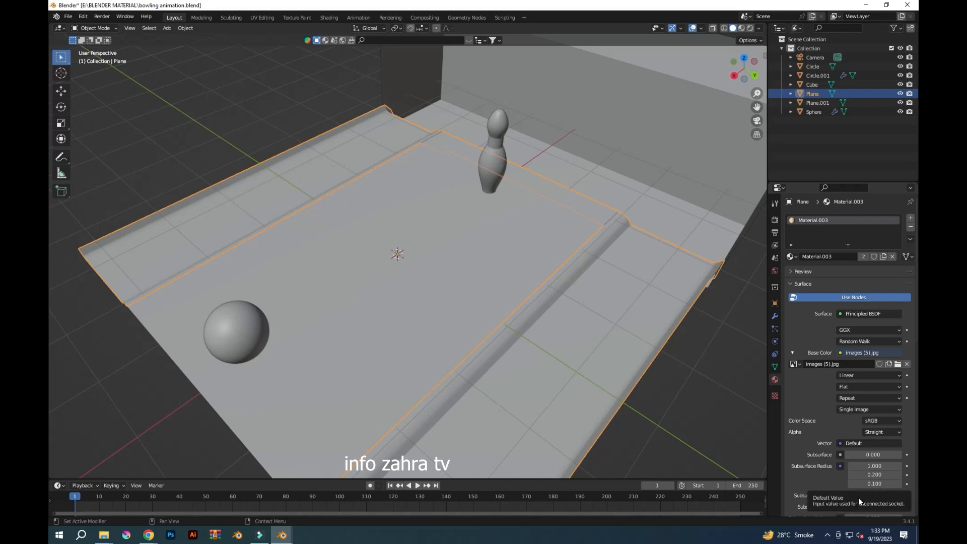
Replace the central lane's shared material with a new one and assign an Image Texture to its base color
left_click(470, 280)
left_click(910, 227)
left_click(854, 256)
left_click(840, 353)
left_click(657, 414)
Load images (5).jpg into the lane material's base color and show the scene in Material Preview shading
left_click(888, 365)
left_click(279, 234)
scroll(392, 348, "down", 10)
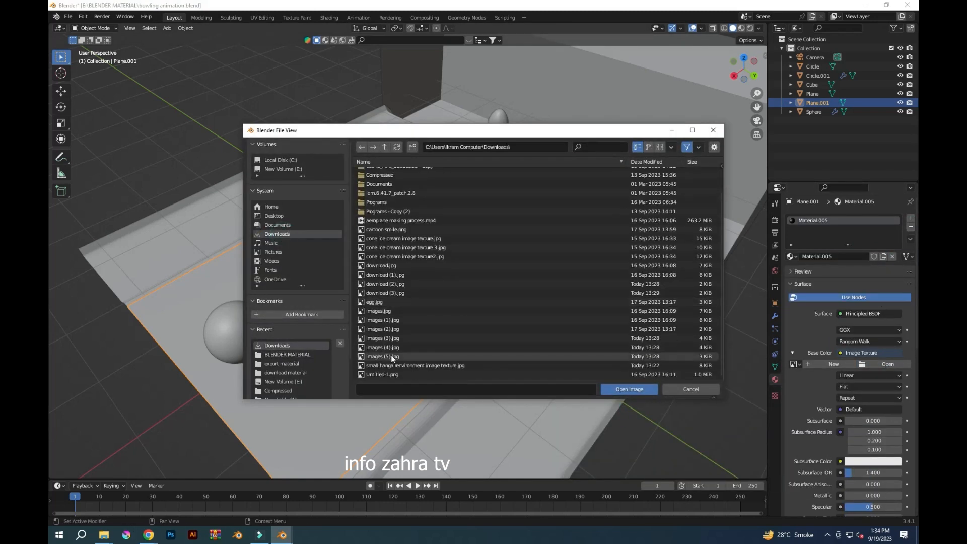
double_click(392, 356)
left_click(741, 28)
middle_click_drag(600, 329, 654, 318)
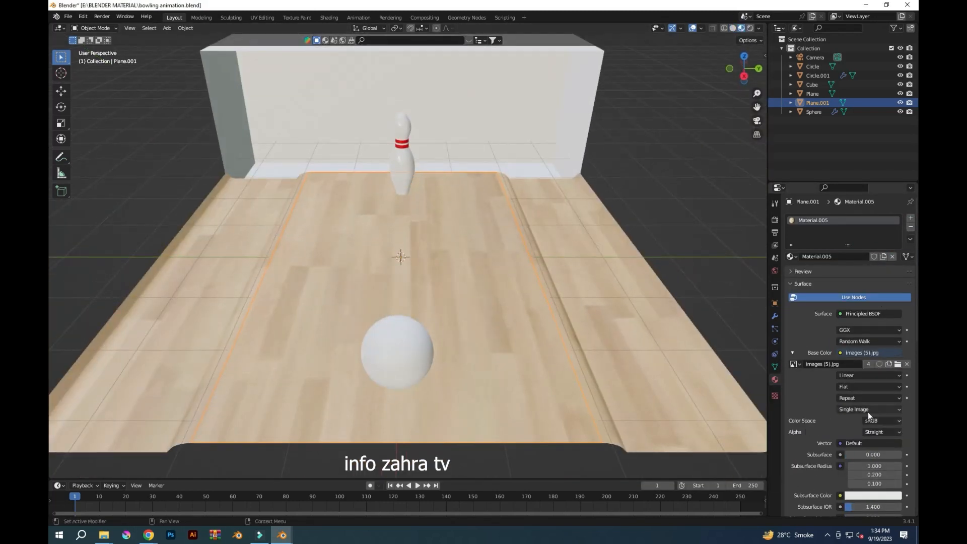
Set the lane material's metallic to 0.614, specular tint to 0.630 and roughness to 0.020
scroll(869, 482, "down", 6)
left_click_drag(874, 455, 871, 454)
left_click_drag(856, 421, 880, 443)
middle_click_drag(551, 401, 673, 413)
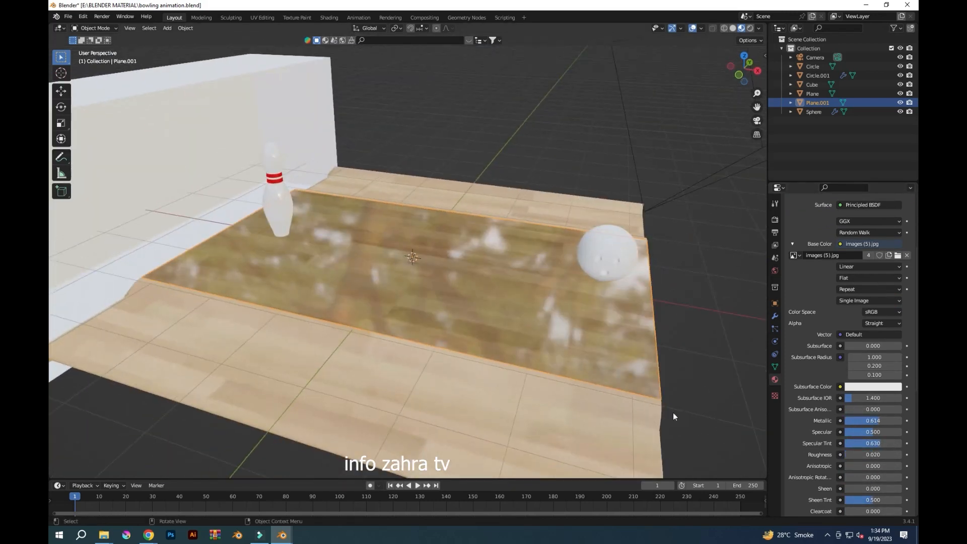
Set the lane material's roughness to 0.185, sheen to 0.150 and subsurface anisotropy to 0.811, and save the file
scroll(853, 488, "down", 5)
left_click_drag(851, 363, 874, 364)
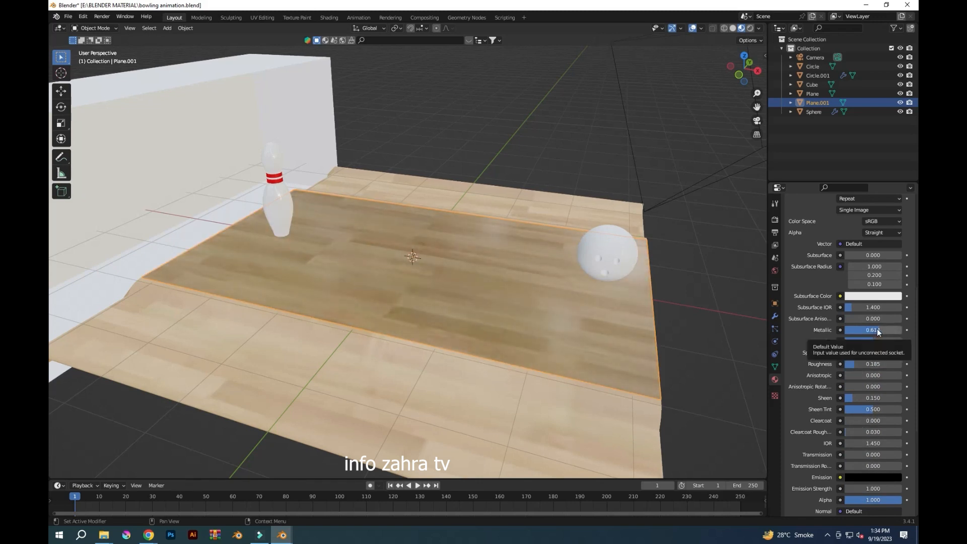
left_click_drag(848, 320, 895, 319)
middle_click_drag(682, 352, 587, 386)
key("ctrl+s")
scroll(510, 436, "down", 4)
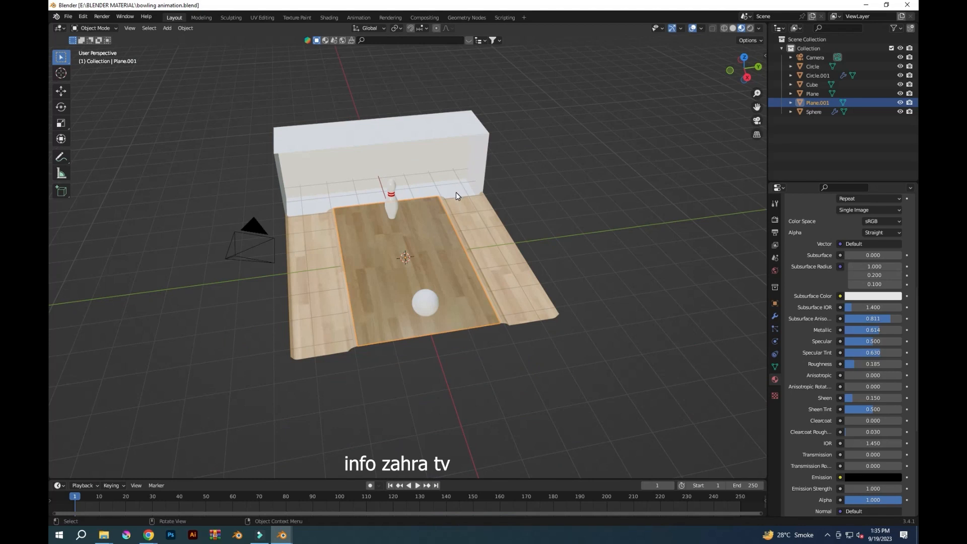
Give the bowling ball a new material and open it in the Shading workspace
left_click(429, 305)
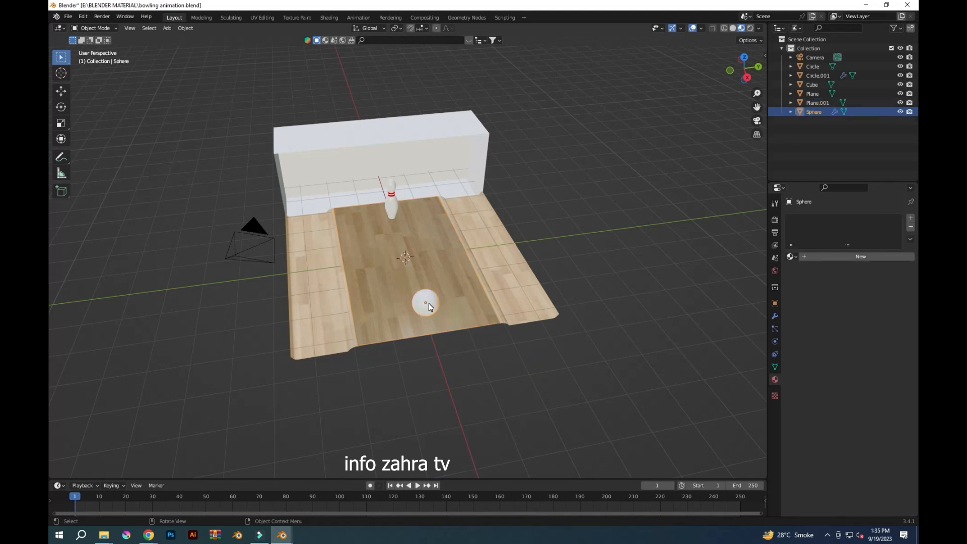
middle_click_drag(428, 304, 448, 365)
left_click(869, 256)
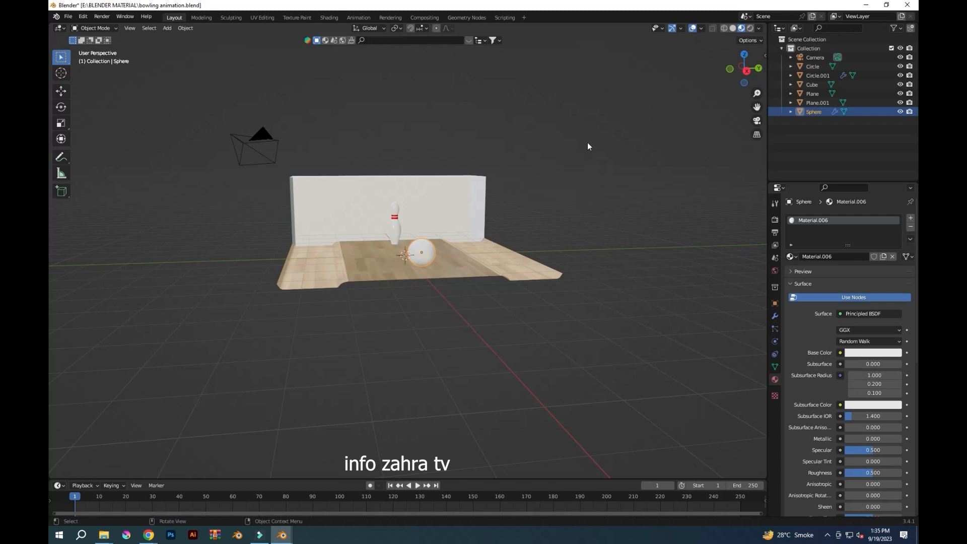
left_click(335, 18)
middle_click_drag(599, 281, 560, 258)
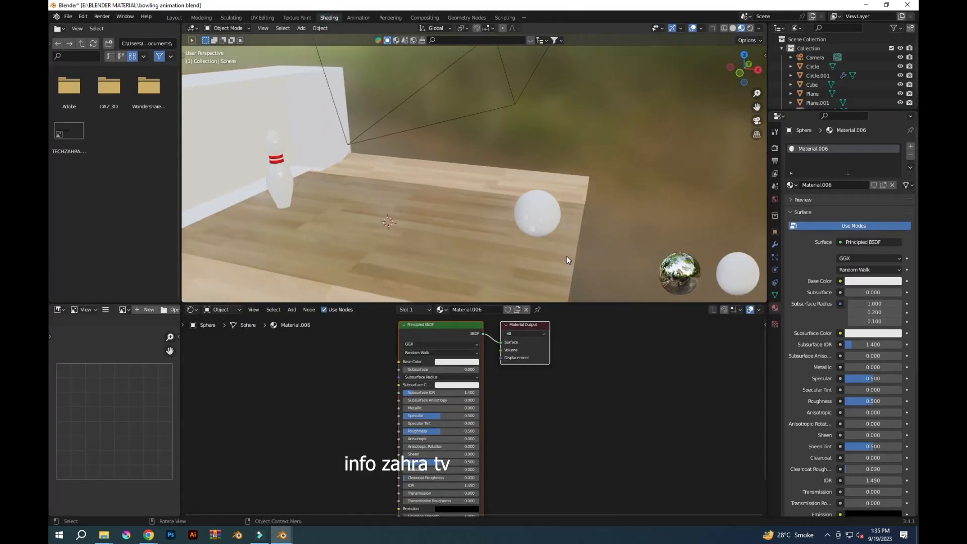
Switch to Chrome and search Google Images for "marbal image texture", refined to "marbal black image texture"
left_click(148, 535)
left_click_drag(252, 62, 90, 64)
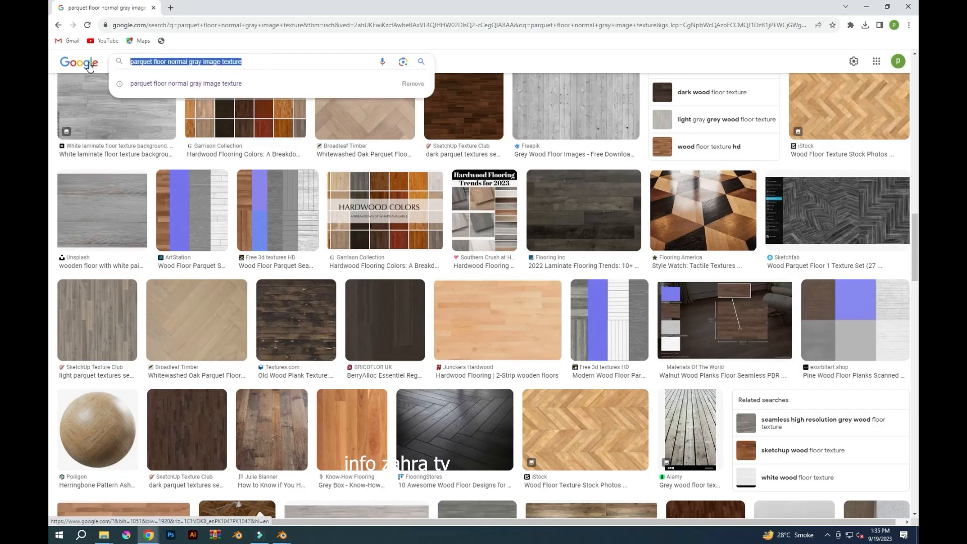
type("marbal image texture")
key("Return")
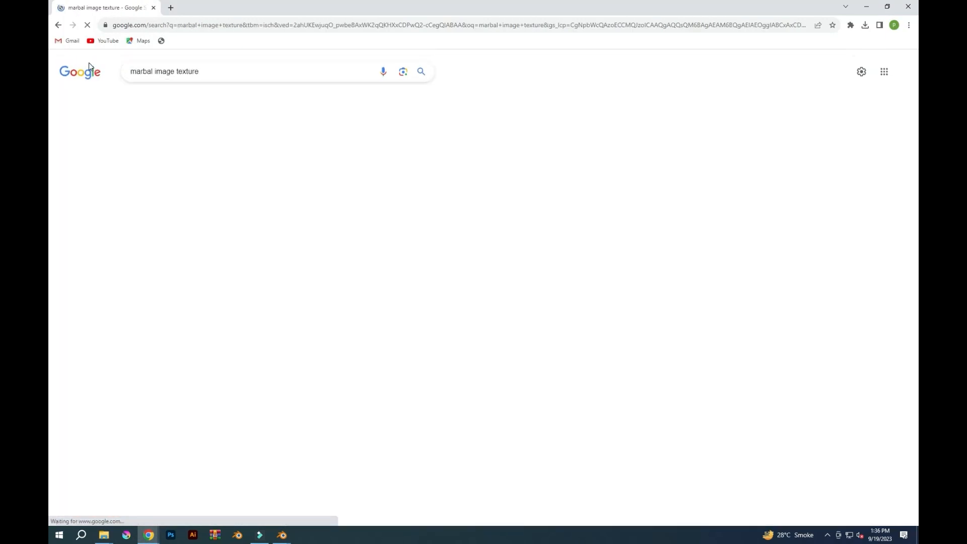
left_click(153, 71)
type("black")
key("Return")
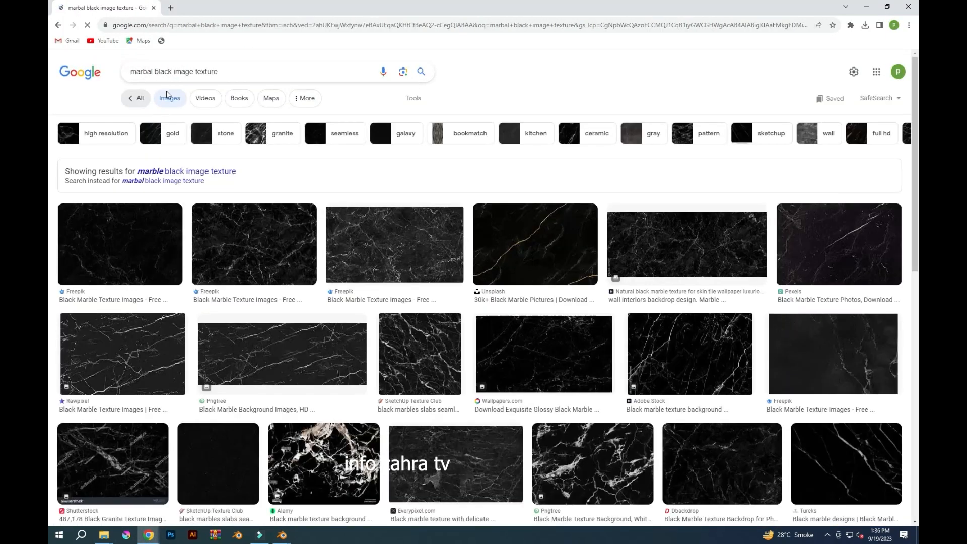
Browse the black marble textures and refine the search to "marbal black with green shade image texture"
scroll(524, 386, "down", 5)
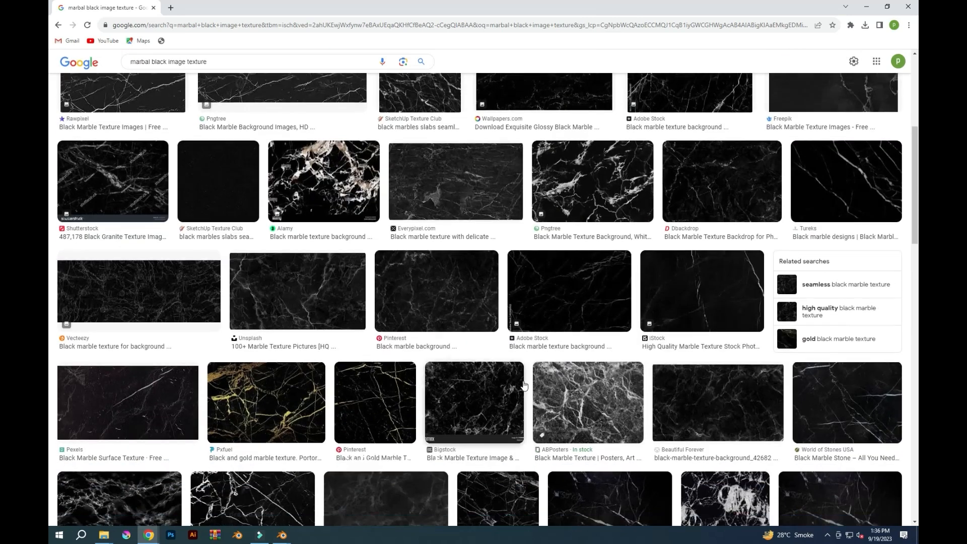
scroll(524, 386, "down", 4)
scroll(522, 388, "down", 2)
left_click(166, 63)
type("with green shade")
key("Return")
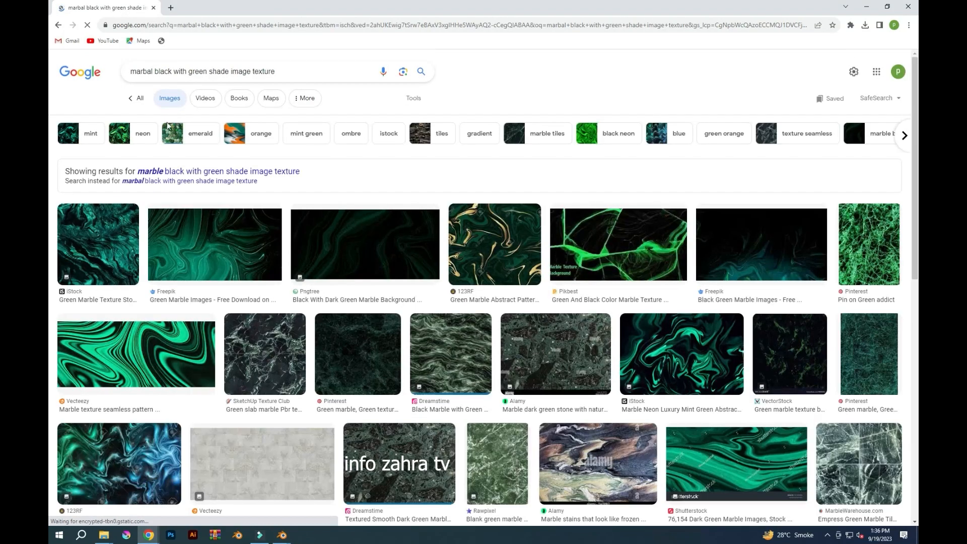
Browse the green-shaded marble results and save the dark green marble texture from Pinterest
scroll(280, 411, "down", 10)
scroll(280, 411, "down", 5)
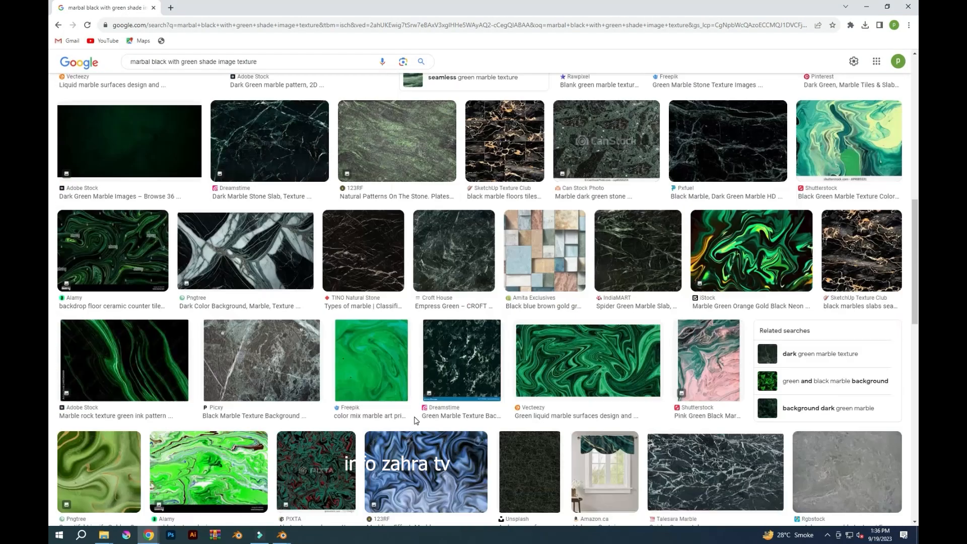
scroll(468, 389, "up", 15)
right_click(372, 359)
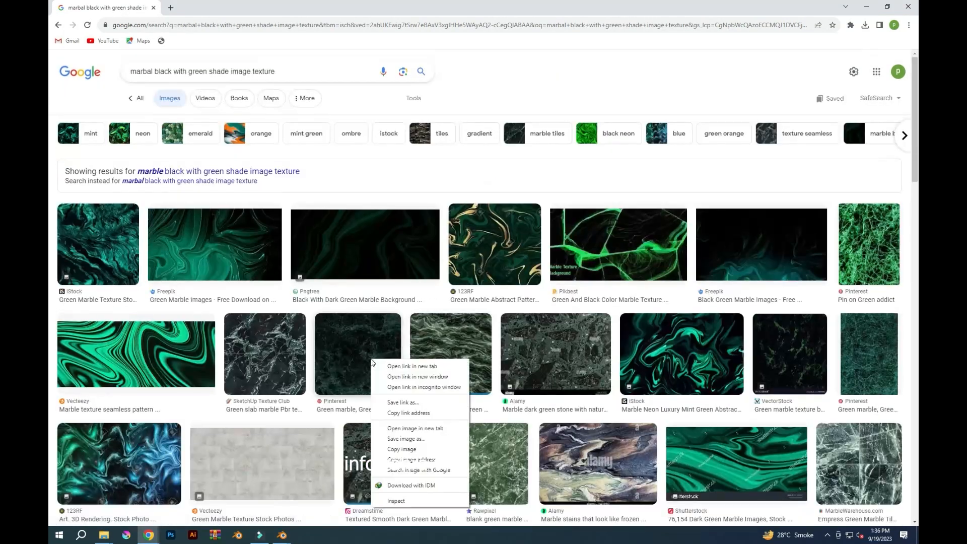
left_click(398, 451)
left_click(390, 259)
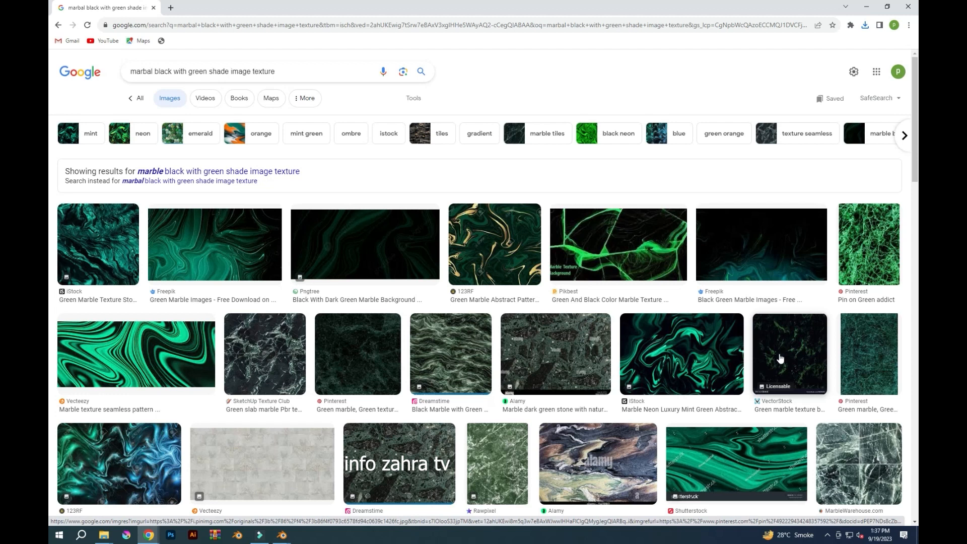
Switch back to Blender and load the downloaded marble image download (4).jpg as an image texture on the ball's base color
left_click(281, 535)
left_click(236, 493)
left_click(840, 282)
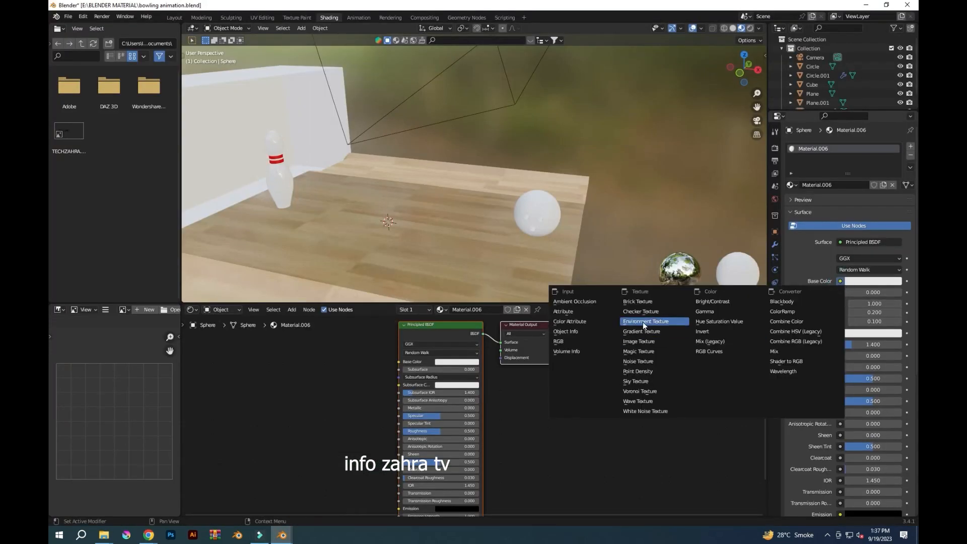
left_click(639, 342)
left_click(886, 293)
left_click(292, 232)
left_click(104, 535)
left_click(105, 504)
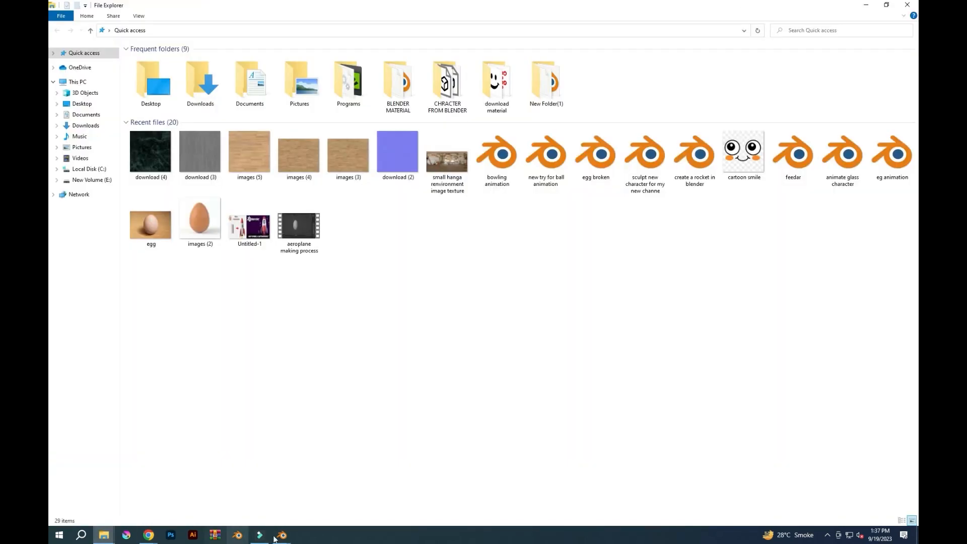
left_click(275, 537)
left_click(206, 489)
left_click(621, 391)
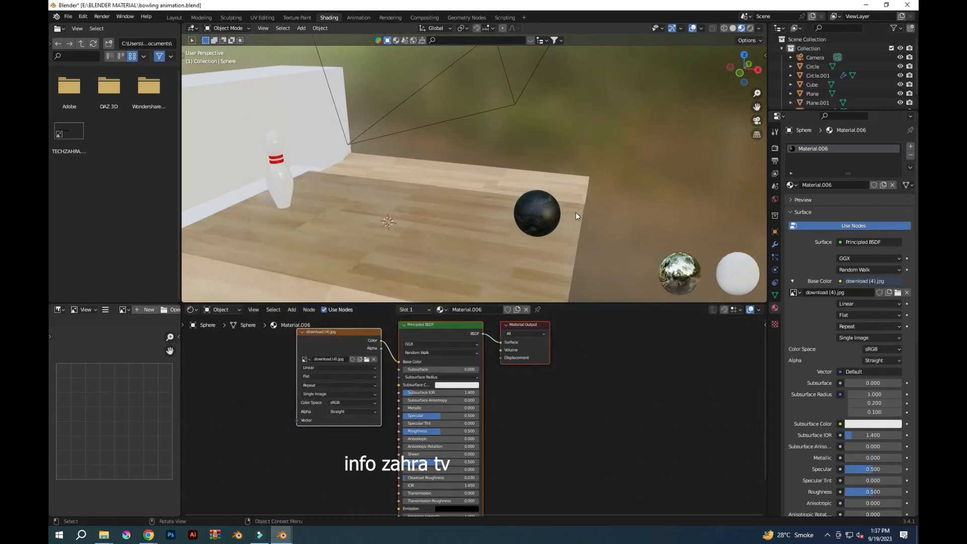
Set the ball material's roughness to 0 and metallic to 0.173, and save the file
scroll(578, 216, "up", 4)
left_click_drag(876, 492, 843, 492)
left_click_drag(855, 459, 865, 459)
mouse_move(625, 262)
middle_mouse_down()
mouse_move(586, 191)
mouse_move(618, 225)
mouse_move(619, 259)
middle_mouse_up()
key("ctrl+s")
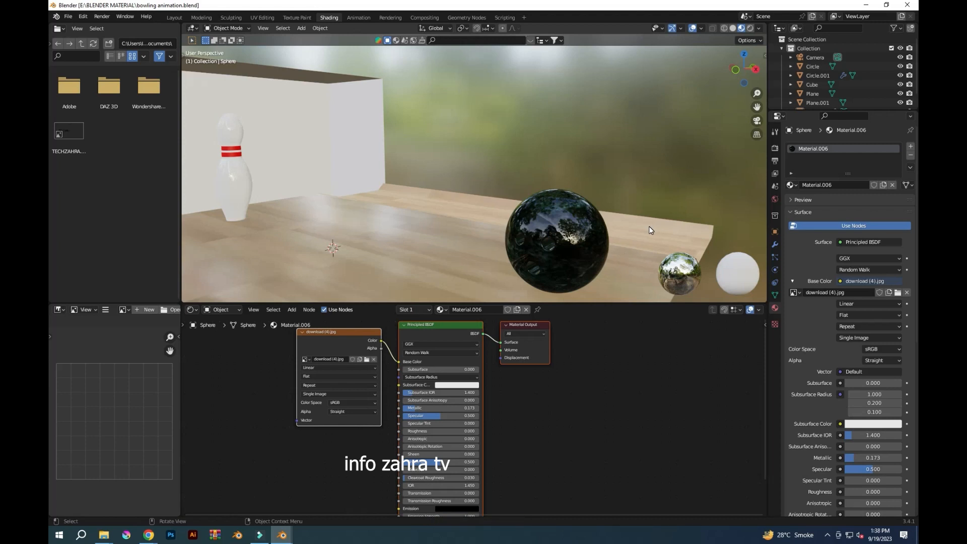
Set the metallic value of the central lane plane's material to 0.646
left_click(437, 260)
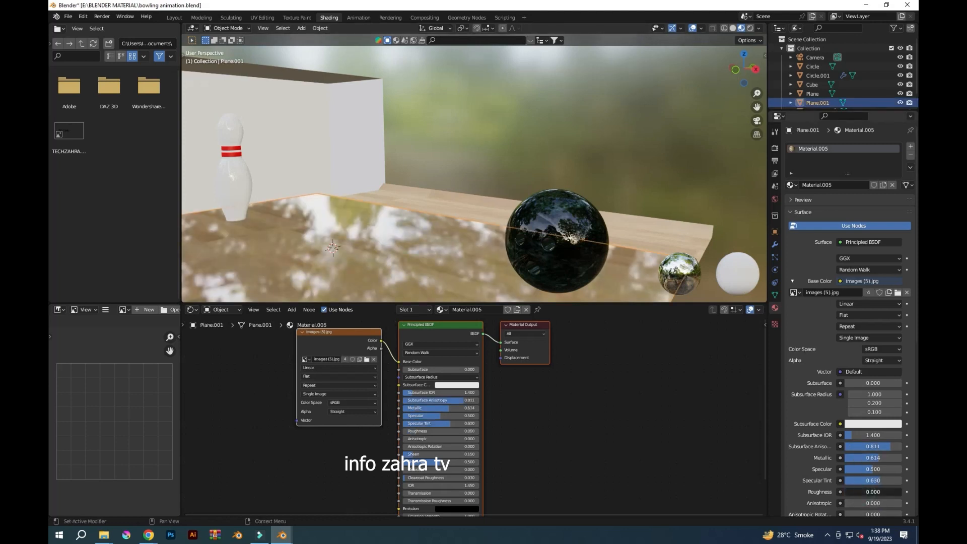
scroll(582, 204, "down", 4)
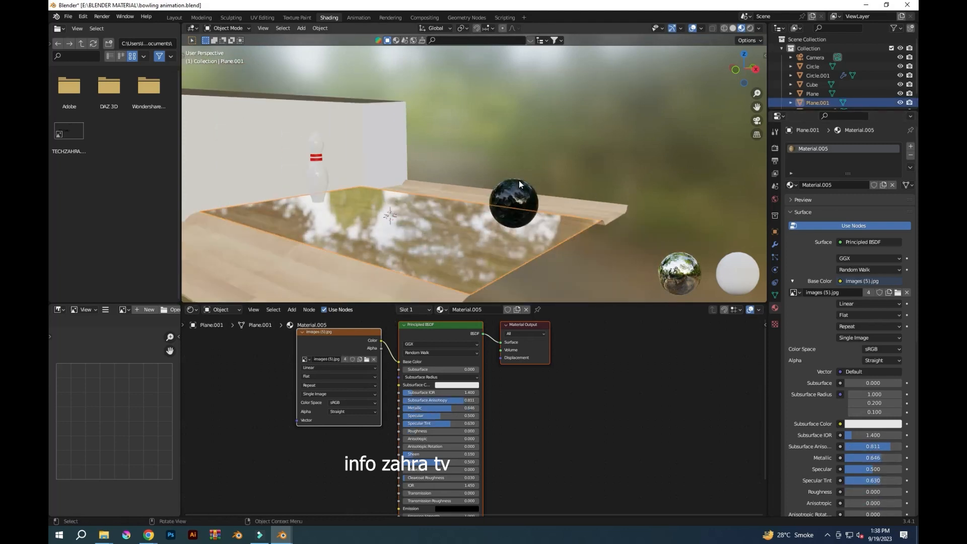
Scale the bowling ball, raise it well above the lane, shift it along X, and save the file
left_click(519, 183)
key("s")
left_click(549, 251)
key("KP_1")
key("g")
key("z")
left_click(557, 163)
key("ctrl+s")
key("g")
key("x")
left_click(599, 215)
Rescale the bowling pin in the front view
left_click(277, 200)
key("s")
left_click(328, 227)
Add a cube and move it along X and Z so it sits above the open end of the lane
key("shift+a")
mouse_move(509, 104)
left_click(557, 113)
key("g")
key("x")
left_click(696, 240)
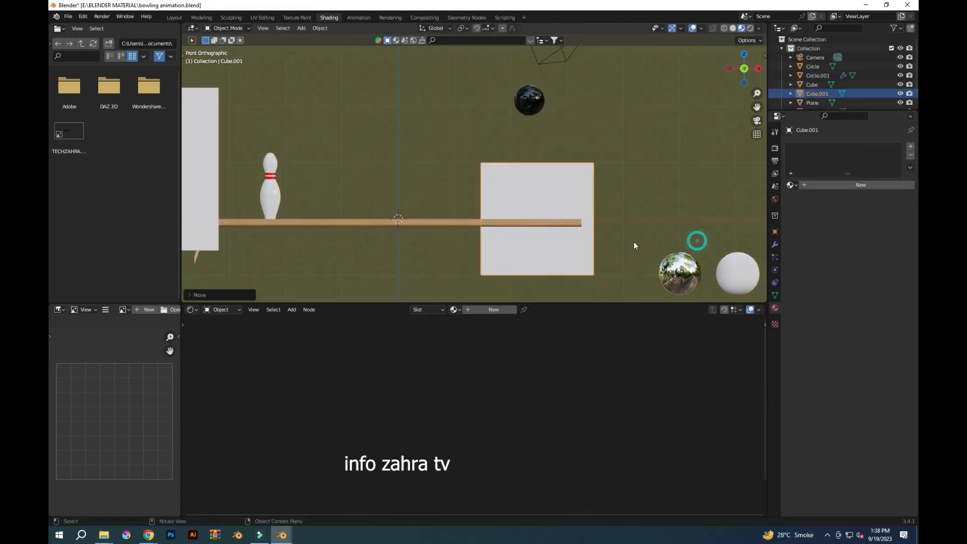
key("g")
key("z")
left_click(526, 178)
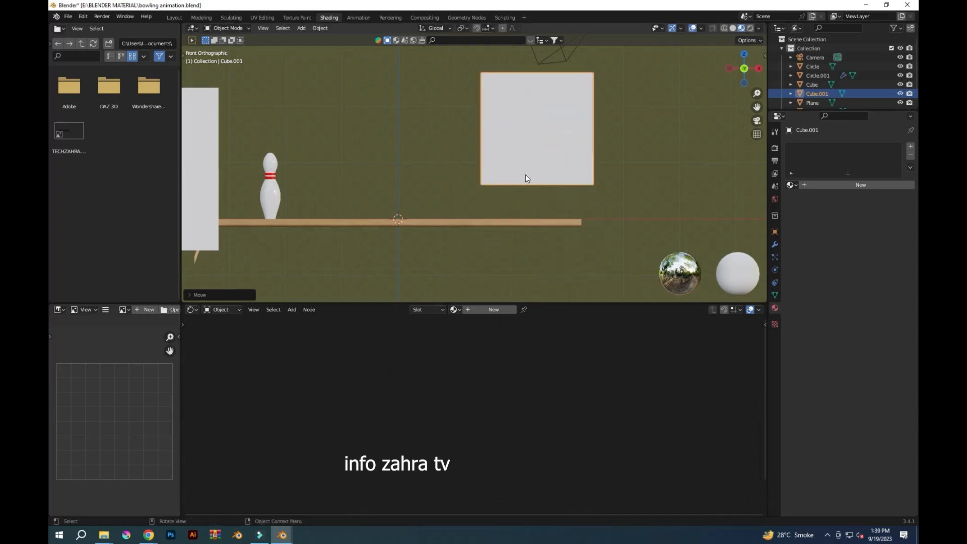
In the Layout workspace, edit the new cube by sliding its upper pin-side edge along X over 1.6 m to form a ramp
left_click(85, 17)
left_click(174, 18)
key("KP_1")
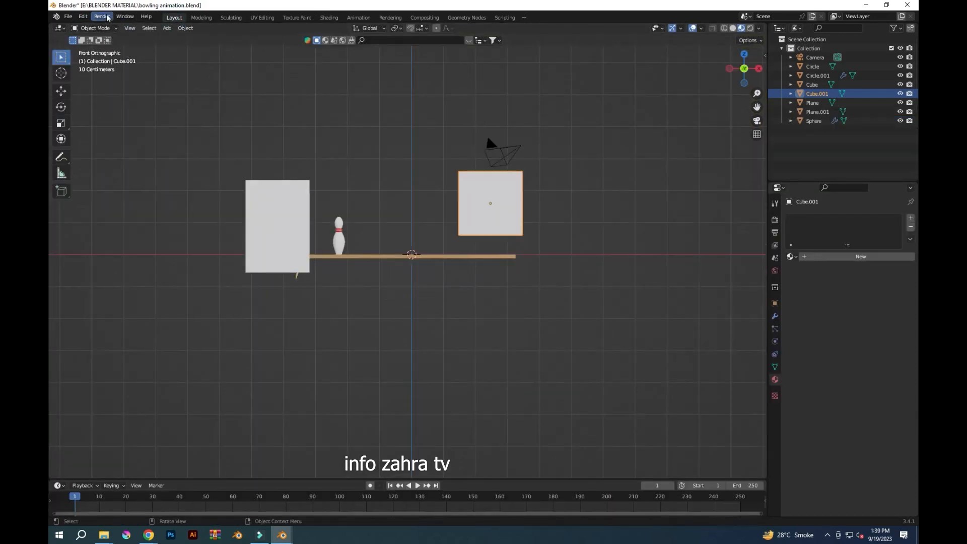
left_click(96, 28)
left_click(94, 48)
left_click(126, 29)
middle_click_drag(361, 148, 419, 214)
left_click(455, 170)
key("KP_1")
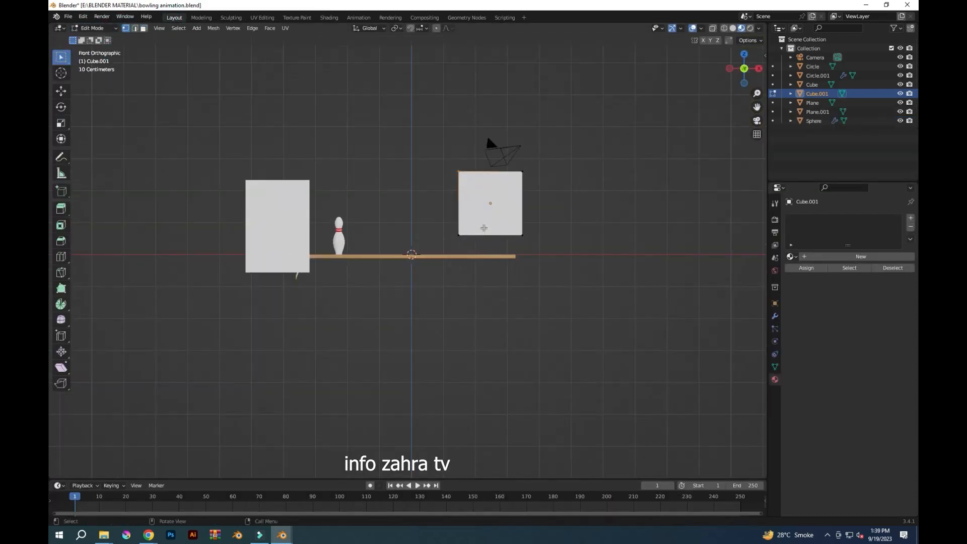
key("g")
key("x")
left_click(535, 221)
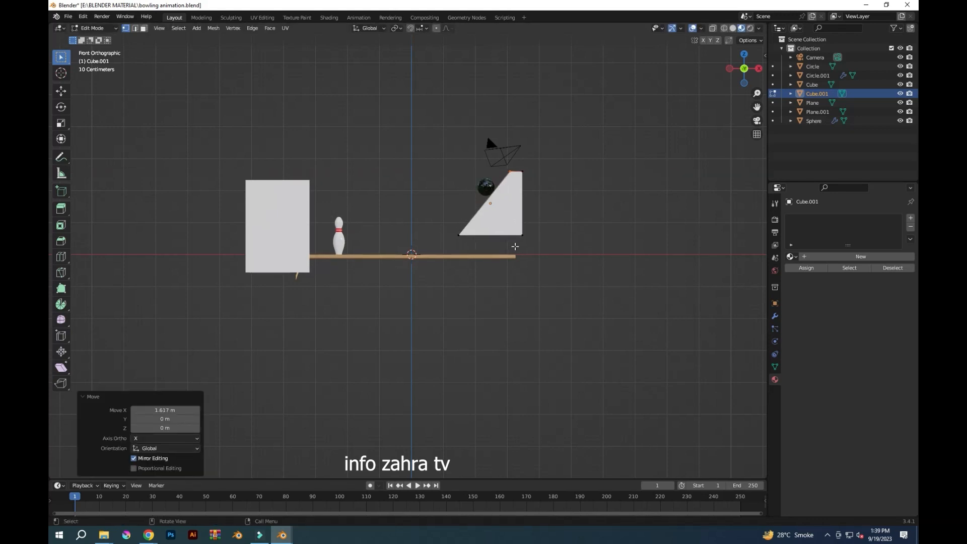
key("g")
key("x")
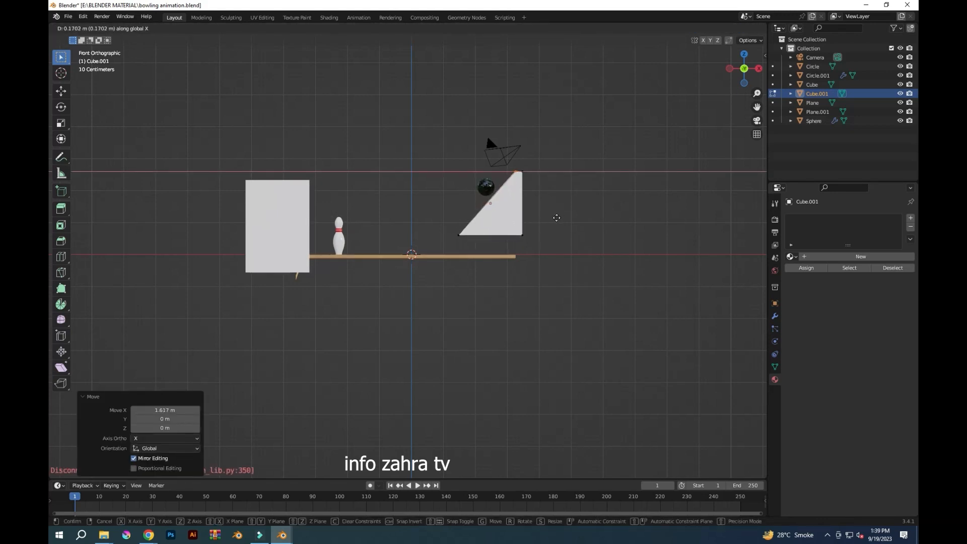
left_click(558, 217)
Steepen the ramp by moving its lower pin-side edge about 0.72 m along X
key("a")
middle_click_drag(459, 238, 484, 252)
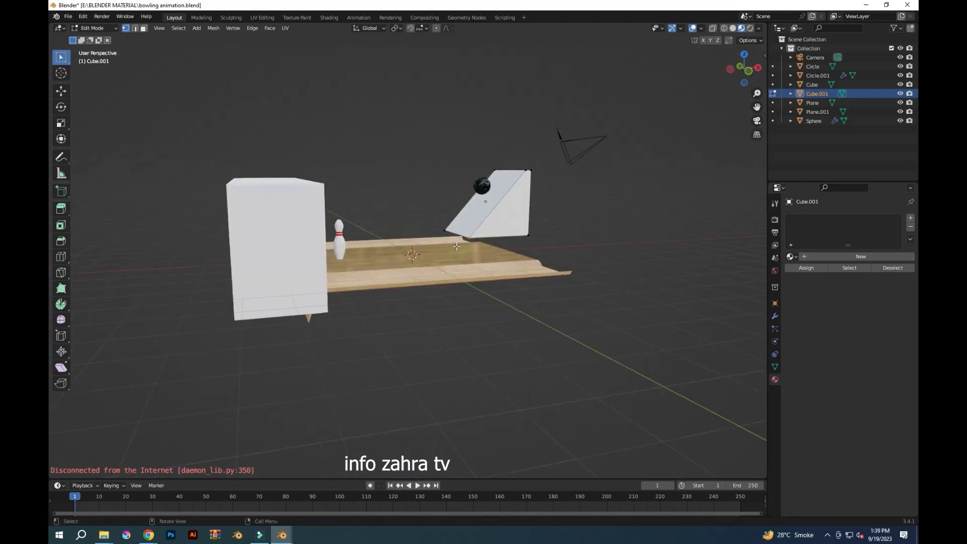
key("g")
key("x")
left_click(513, 274)
key("KP_1")
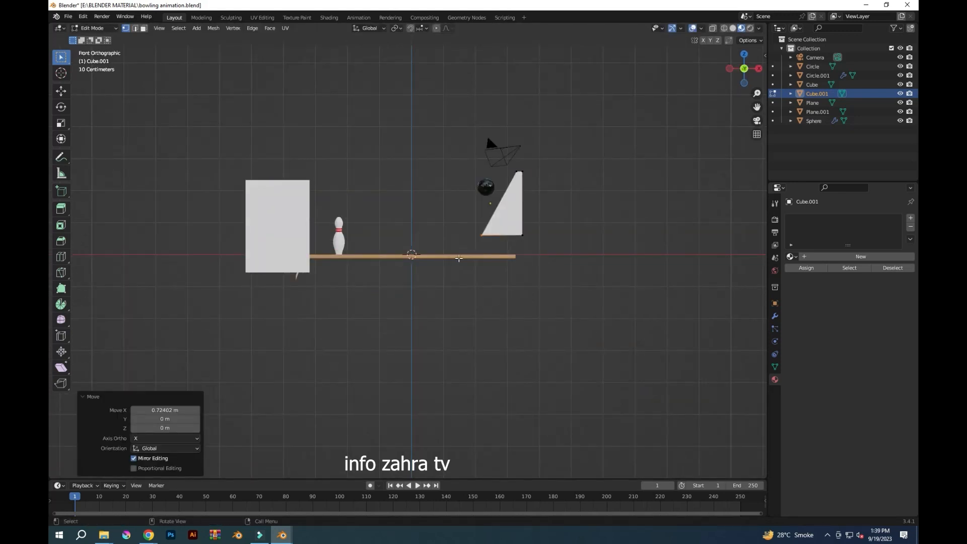
Return to Object Mode, raise the ball and move it about 0.68 m along X so it hangs over the ramp
left_click(92, 28)
left_click(95, 37)
left_click(485, 187)
key("g")
key("z")
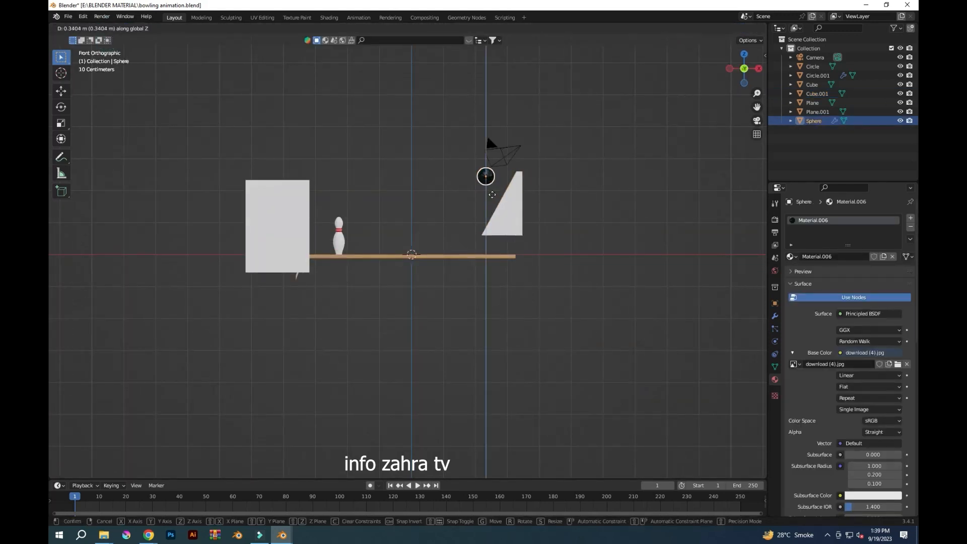
left_click(487, 150)
key("g")
key("x")
left_click(512, 201)
Add Rigid Body physics to the ball and preview the simulation
left_click(775, 341)
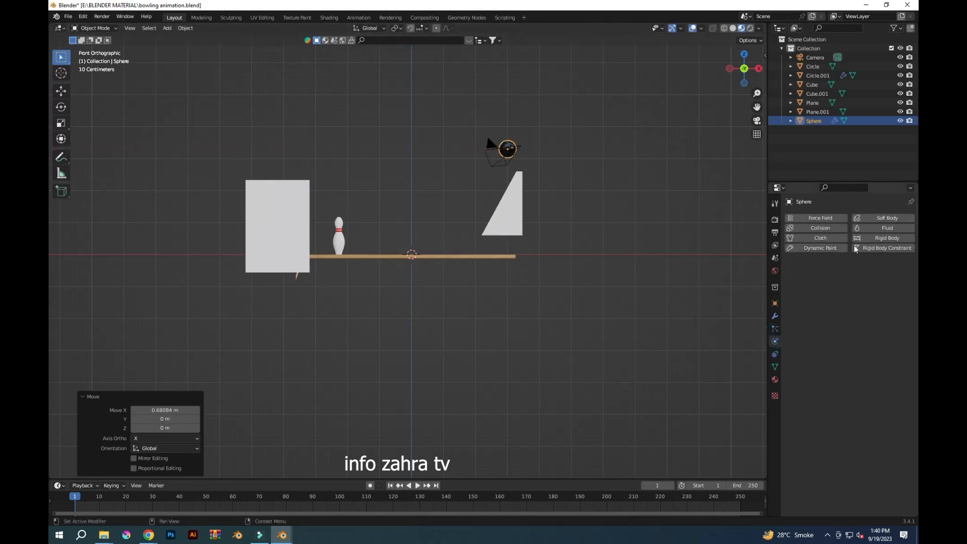
left_click(871, 238)
key("space")
key("Escape")
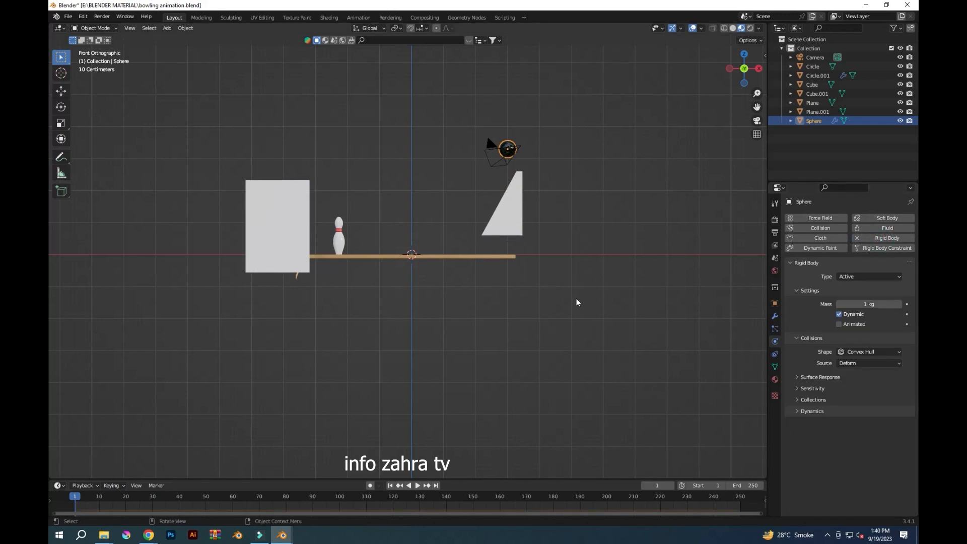
Set the scene's Rigid Body World speed to 2 and preview the ball's fall
middle_click_drag(576, 302, 531, 270)
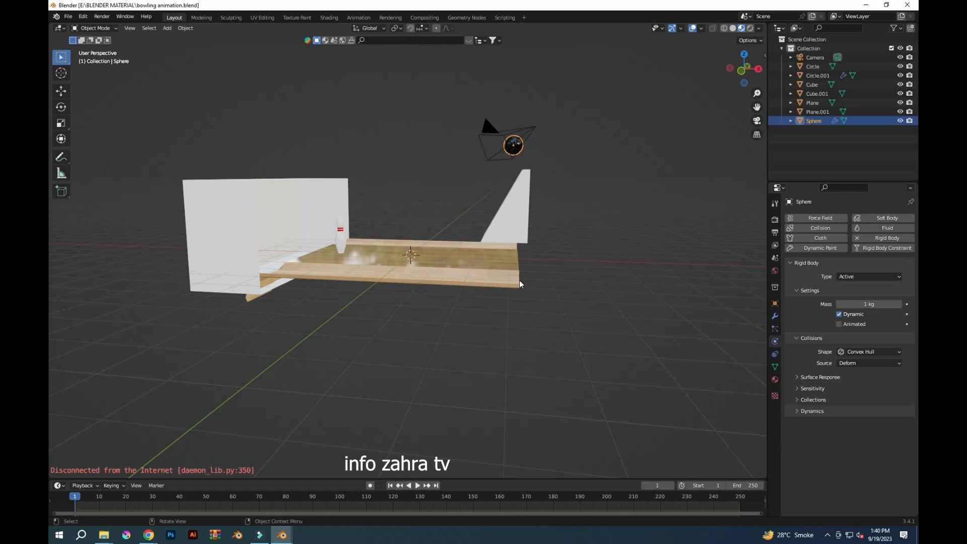
left_click(775, 258)
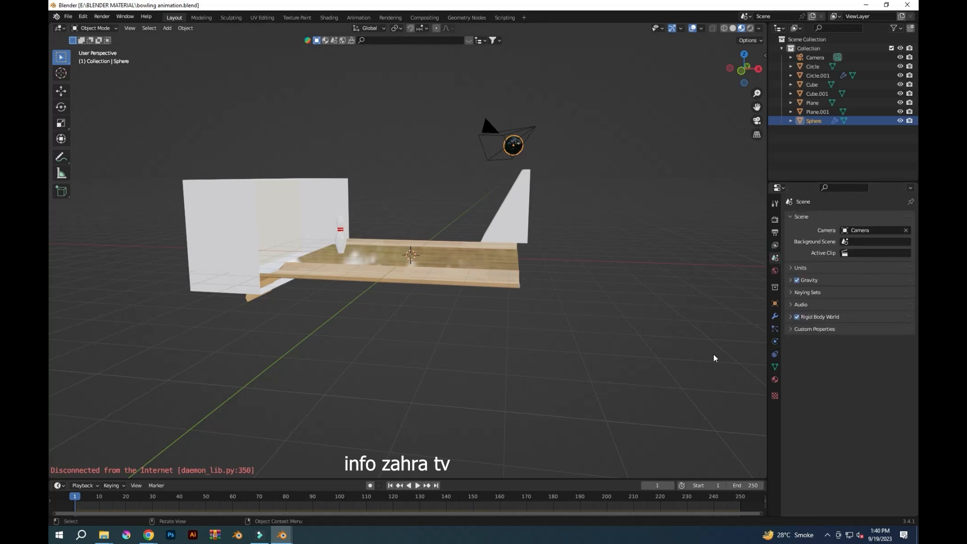
left_click(792, 317)
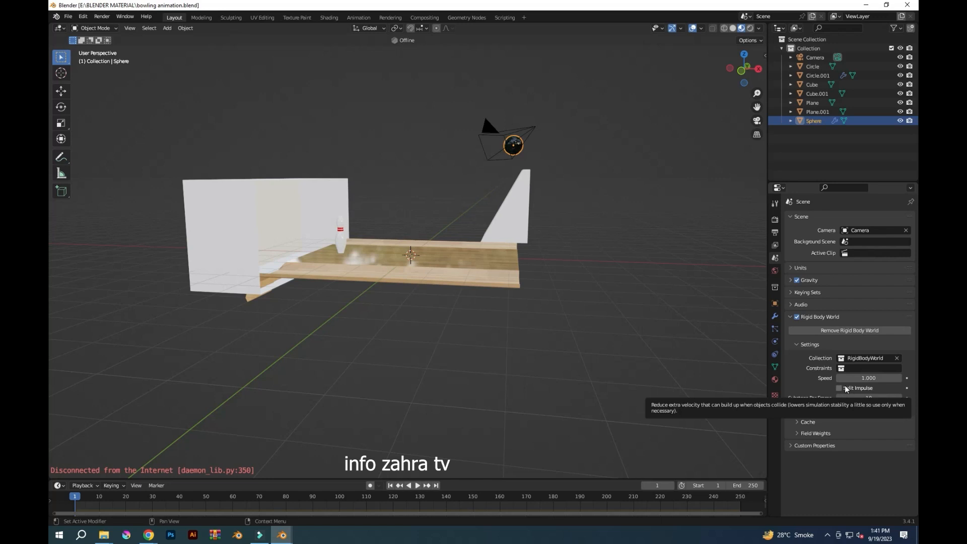
left_click(879, 377)
left_click(899, 378)
left_click(899, 379)
left_click(866, 378)
type("2")
key("Return")
key("space")
key("space")
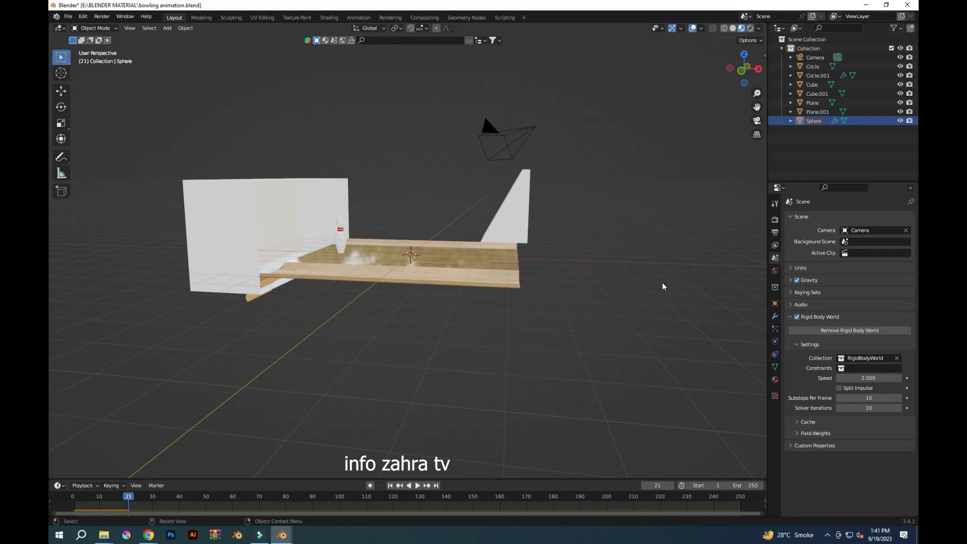
Give the box behind the pin a black material with roughness 0.398 and return to the first frame
left_click(242, 220)
left_click(775, 379)
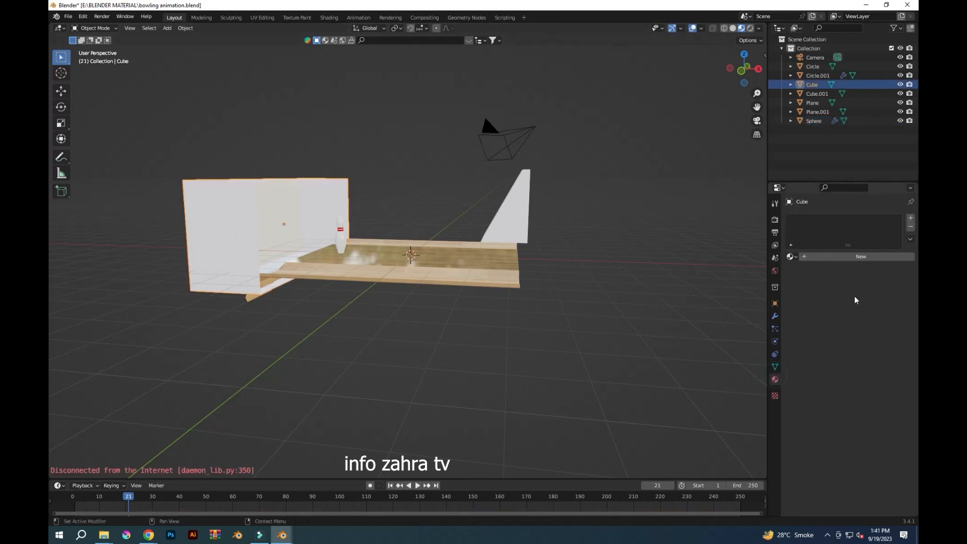
left_click(873, 352)
left_click_drag(894, 235, 894, 298)
left_click_drag(874, 474, 868, 474)
scroll(509, 158, "down", 5)
key("shift+Left")
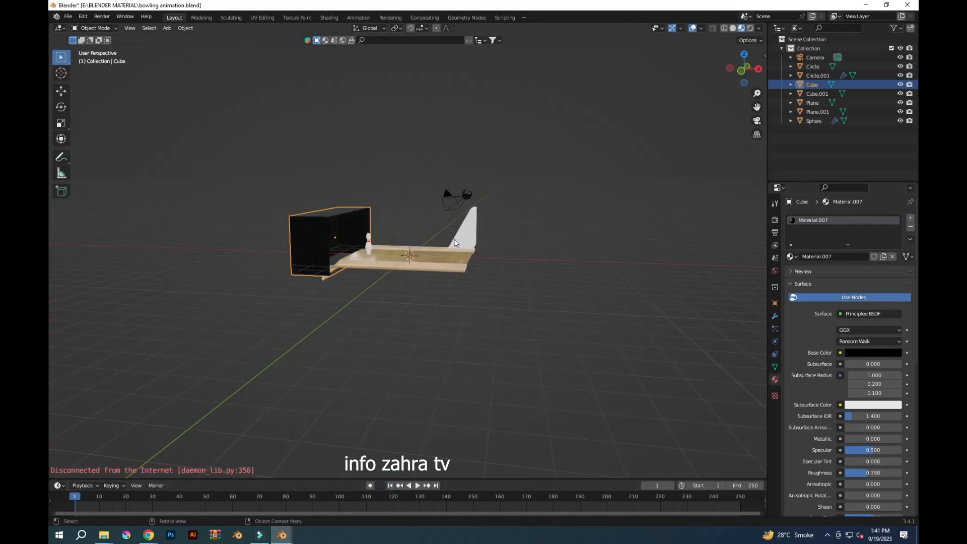
Set the scene's Rigid Body World speed to 4.5
left_click(467, 194)
left_click(775, 257)
left_click(872, 378)
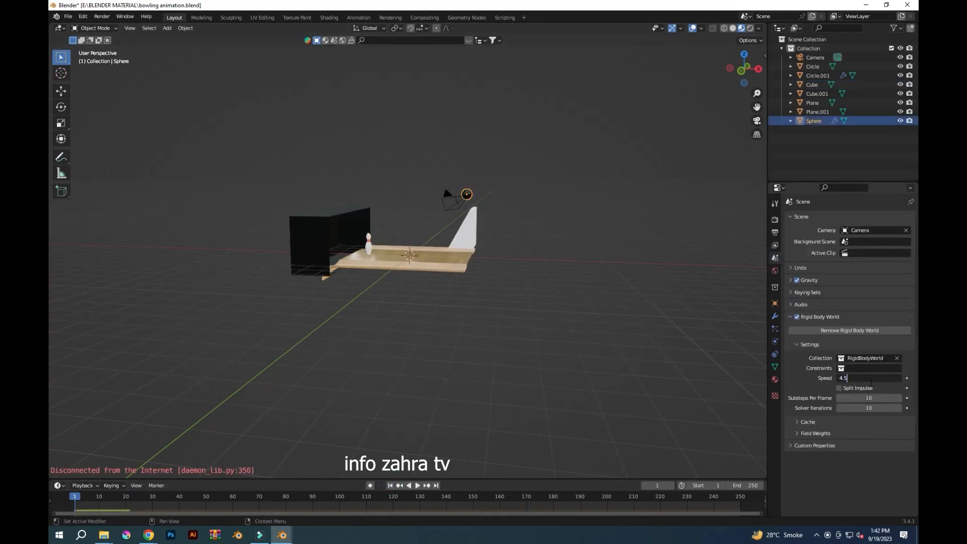
key("Return")
Make the ramp a Passive rigid body and play the simulation
left_click(775, 341)
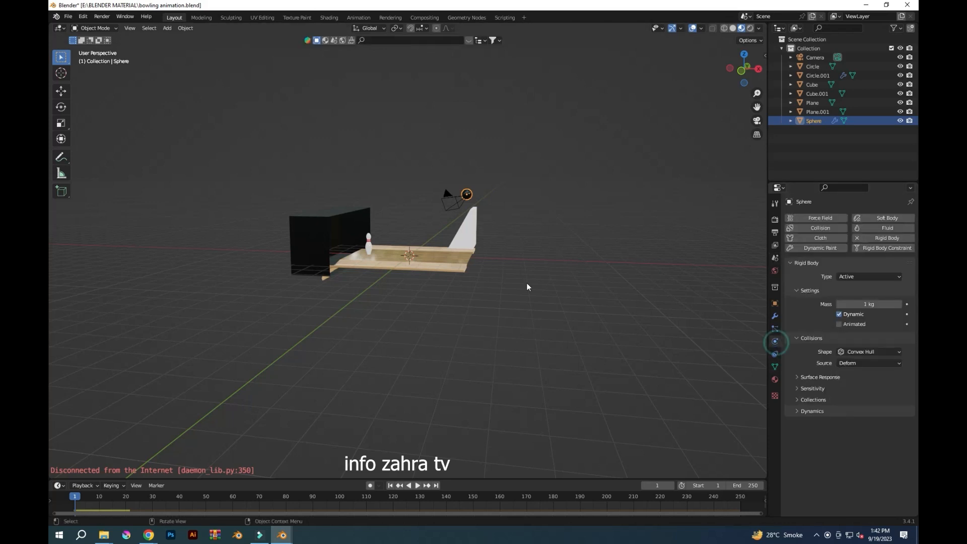
left_click(471, 222)
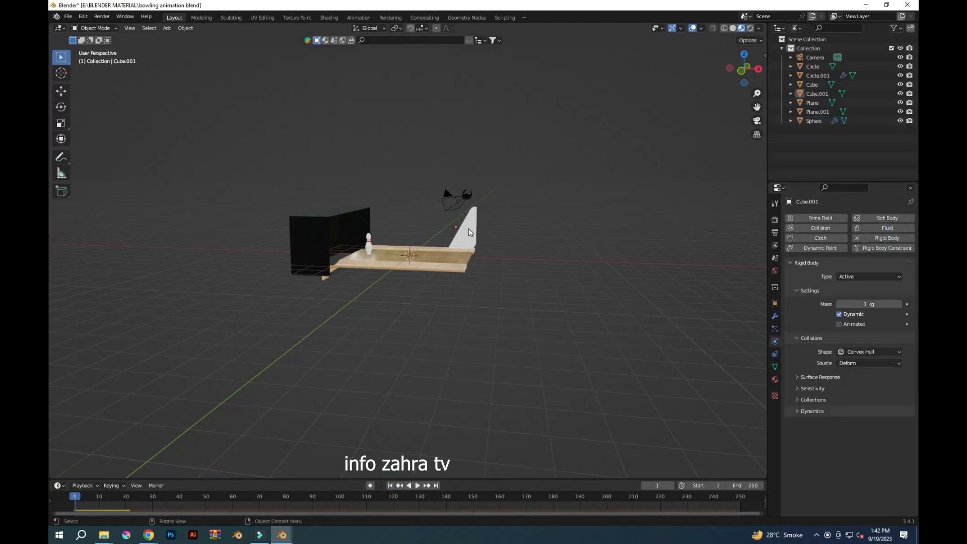
left_click(869, 277)
left_click(859, 301)
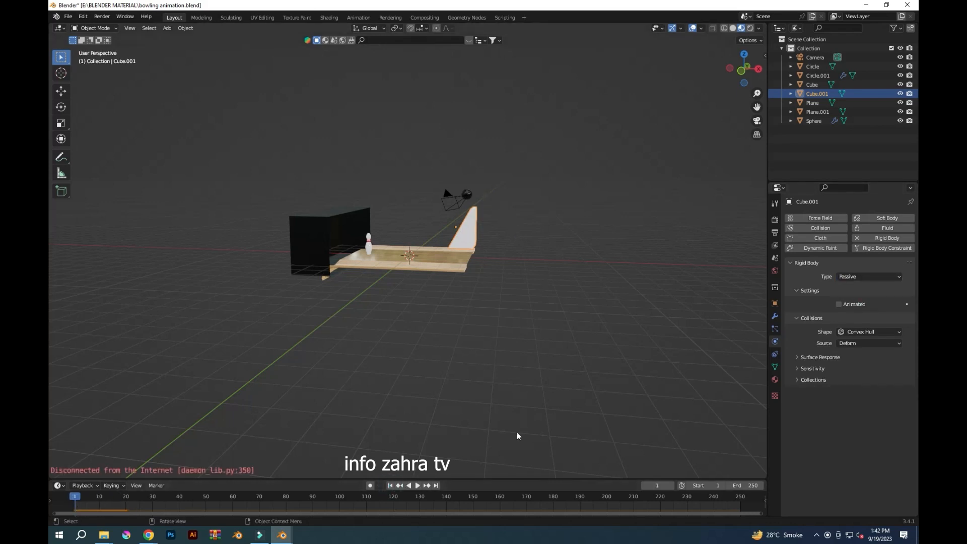
middle_click_drag(525, 427, 549, 415)
scroll(549, 416, "up", 7)
key("space")
key("Escape")
scroll(569, 404, "down", 5)
Make the central lane plane a Passive rigid body and play the simulation
left_click(471, 260)
left_click(873, 239)
left_click(870, 276)
left_click(868, 299)
key("space")
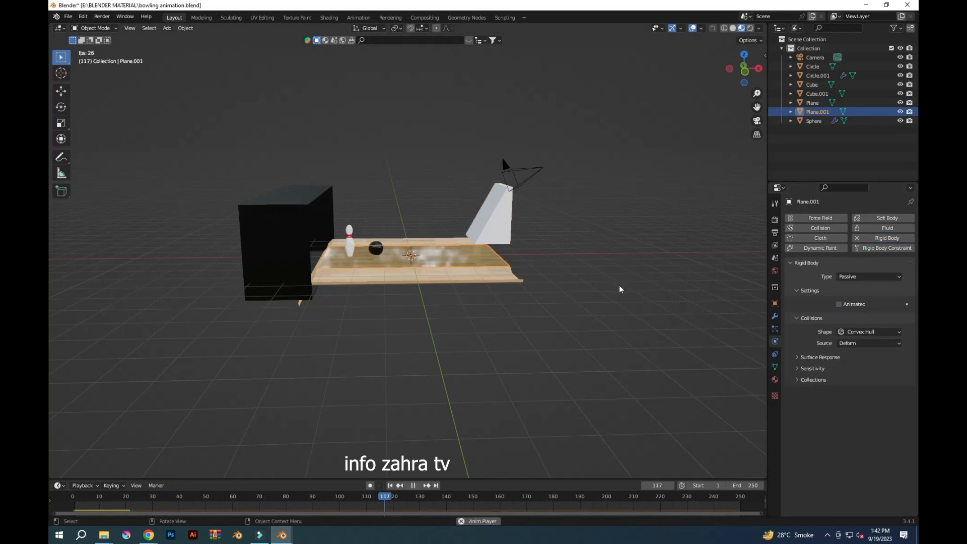
key("Escape")
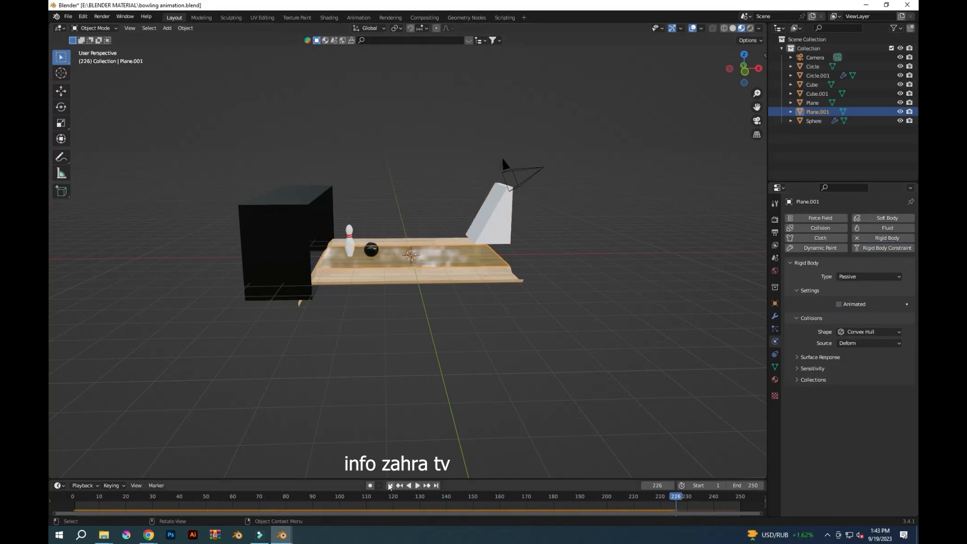
Raise the ball along Z in the front view and test its roll down the lane
left_click(494, 166)
key("KP_1")
key("g")
key("z")
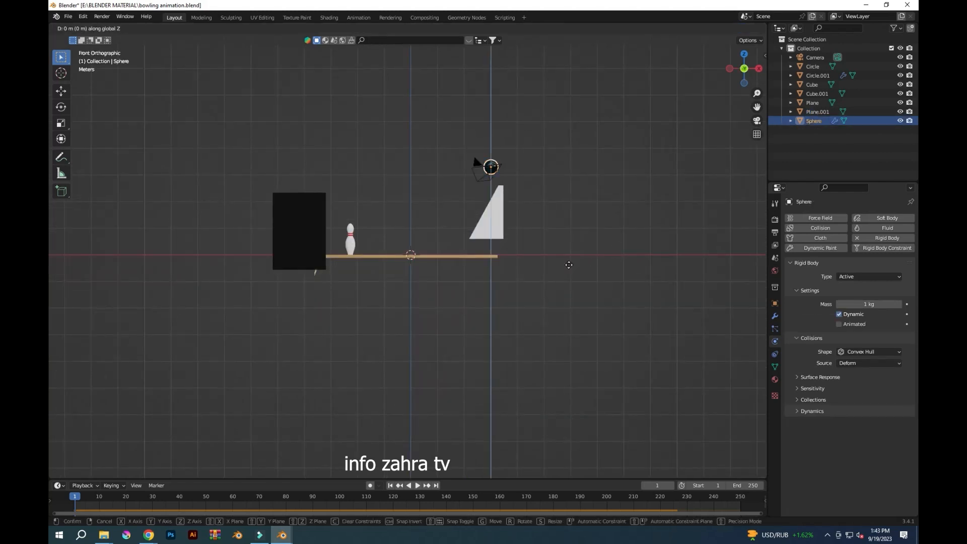
left_click(568, 214)
key("space")
key("Escape")
Raise the ball by about another 2.11 m along Z and replay the simulation
key("g")
key("z")
left_click(533, 122)
key("space")
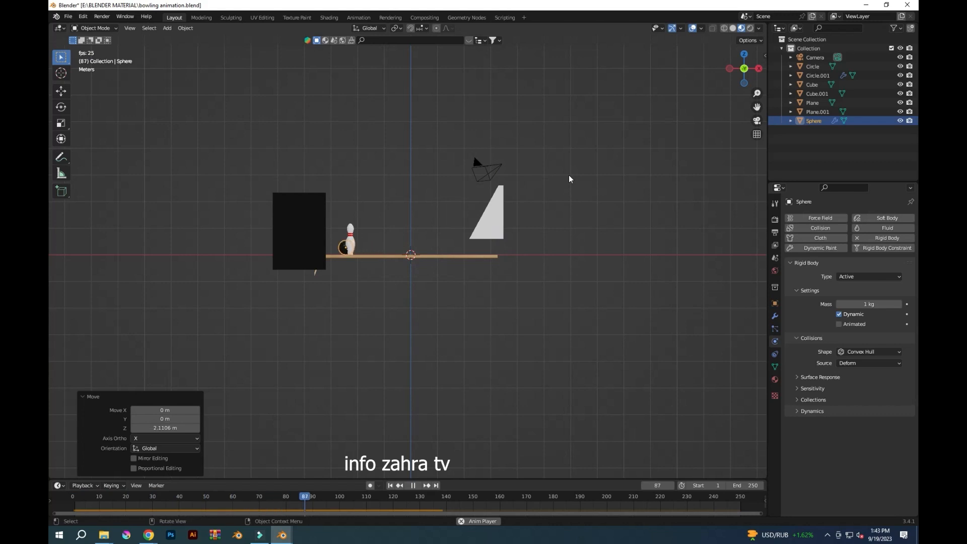
key("Escape")
Lift the ball a further 1.26 m or so along Z and save the file
key("g")
key("z")
left_click(564, 321)
scroll(576, 329, "down", 2)
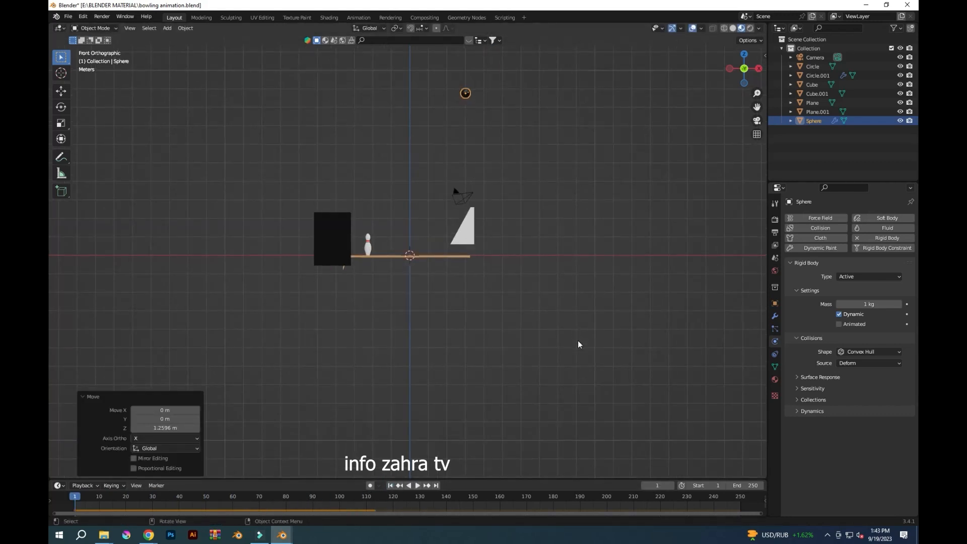
key("ctrl+s")
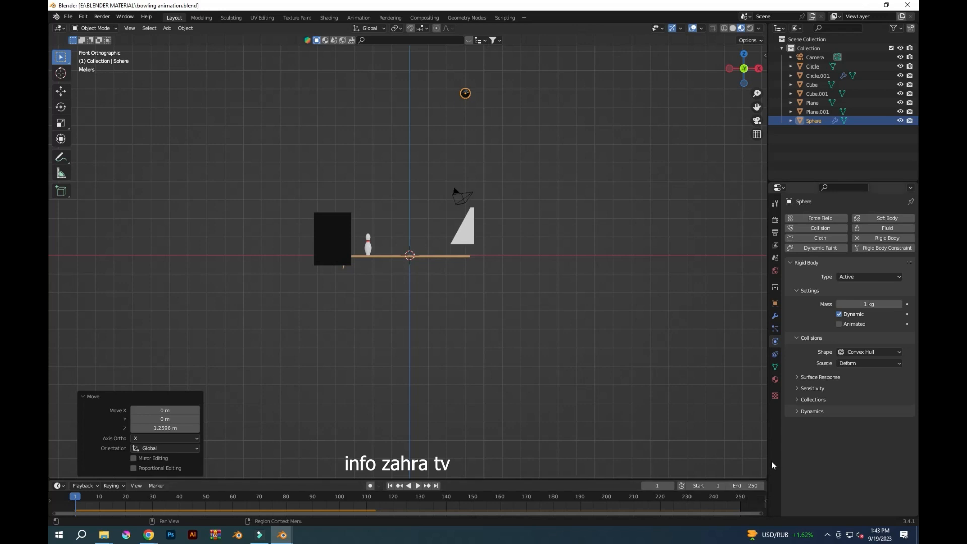
Play the simulation from the top view and check the ball's path toward the pin, ending in the front view
middle_click_drag(499, 332, 528, 388)
left_click(584, 315)
key("KP_7")
key("space")
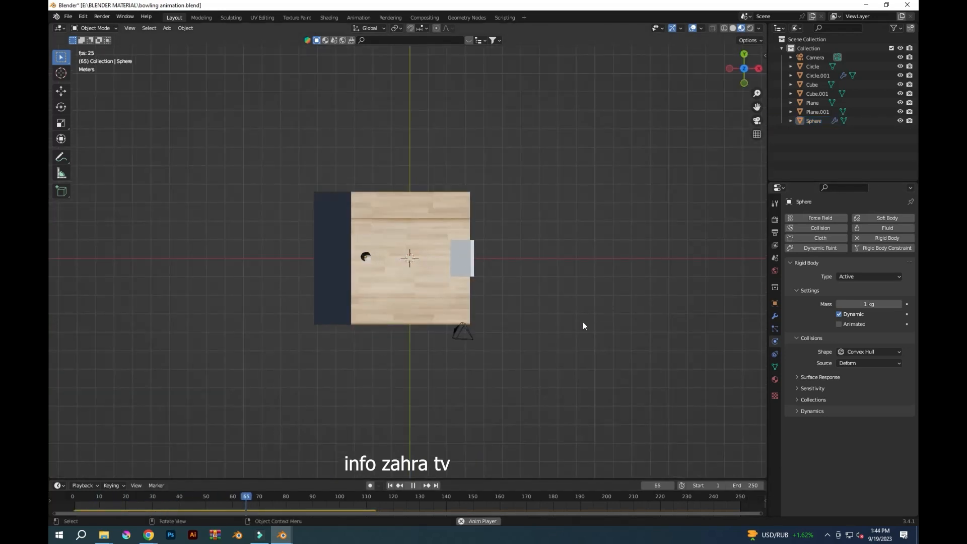
key("space")
key("KP_1")
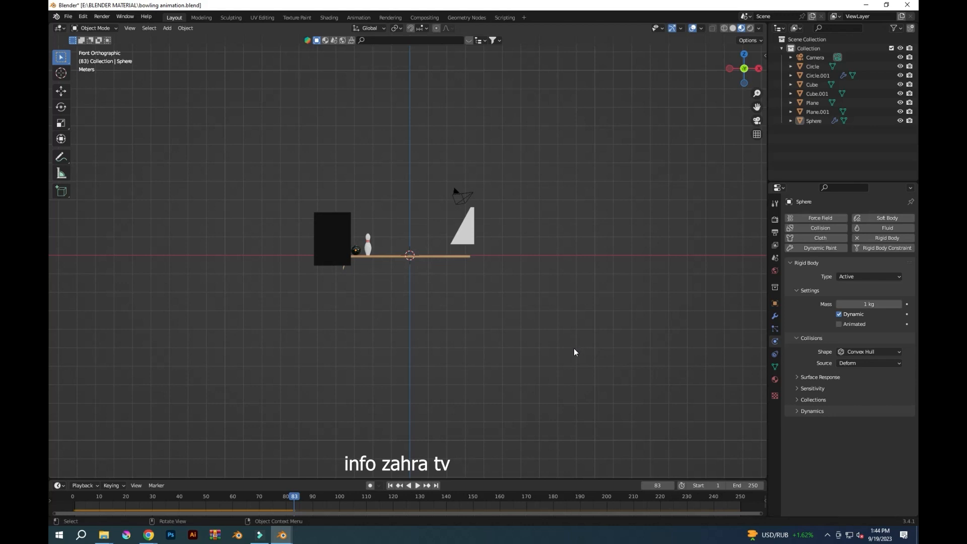
Set the ball's rigid body mass to 4 kg, save the file and play the simulation from frame 1
scroll(486, 130, "down", 1)
scroll(504, 126, "up", 6)
key("shift+Left")
scroll(539, 126, "down", 5)
left_click(465, 93)
left_click(861, 305)
type("4")
key("Return")
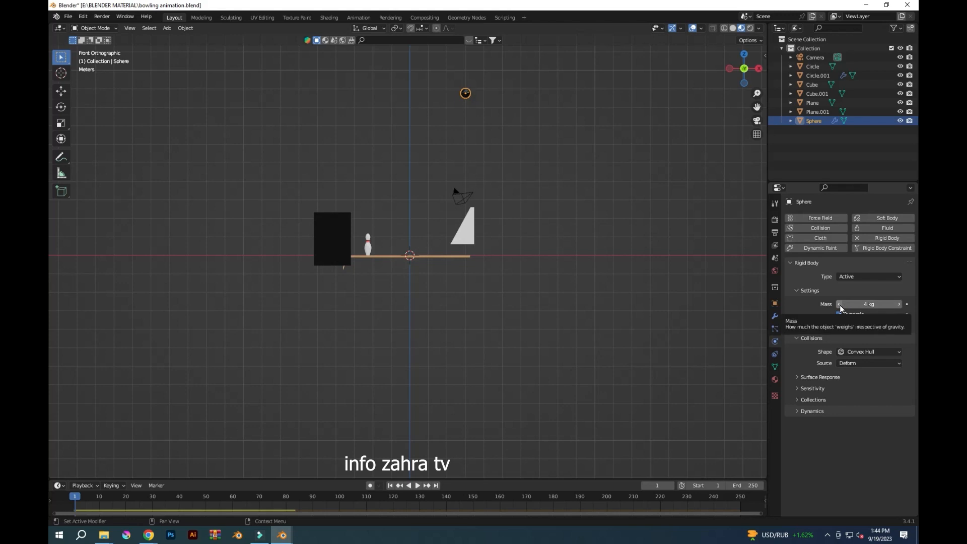
key("ctrl+s")
key("space")
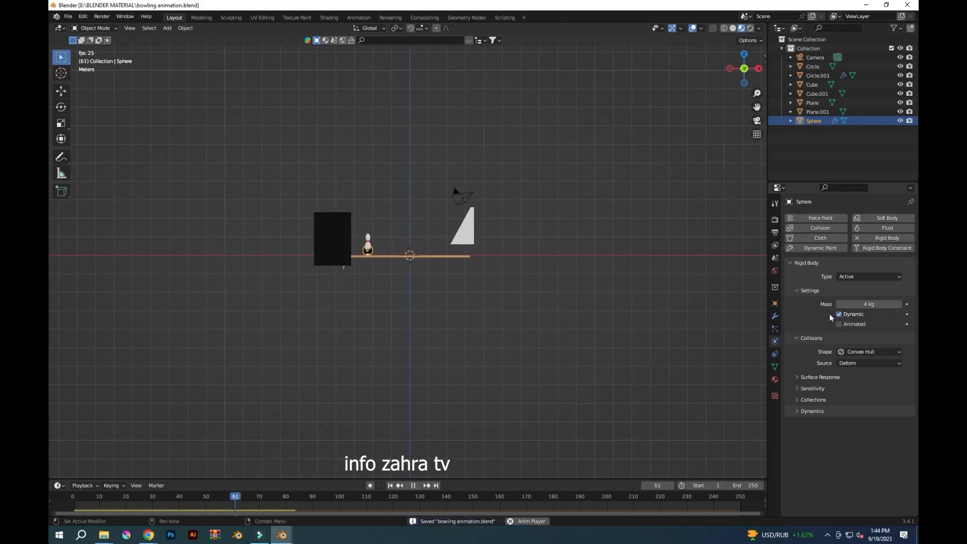
key("Escape")
Make the pin an active rigid body with a mass of 0.1 kg and replay the simulation
left_click(368, 246)
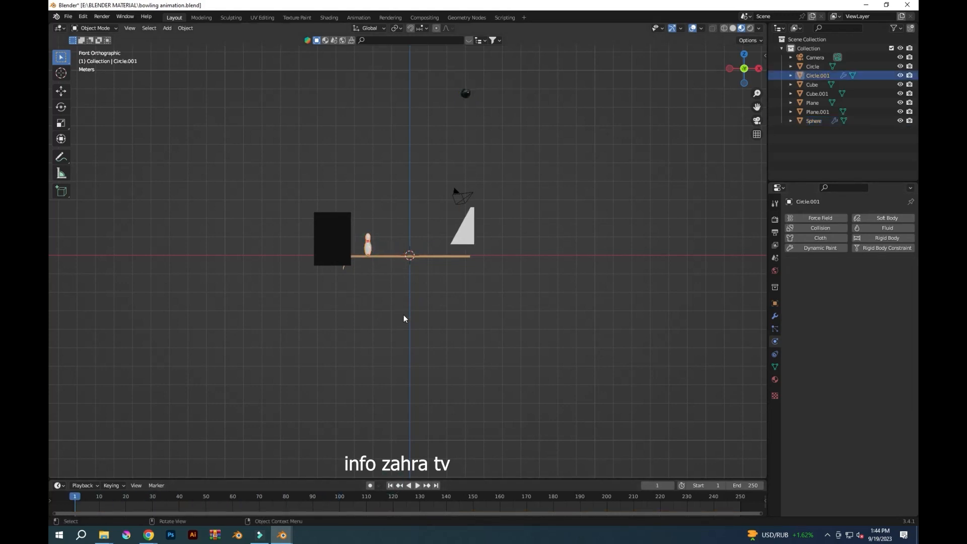
left_click(874, 304)
type("0.5")
key("Return")
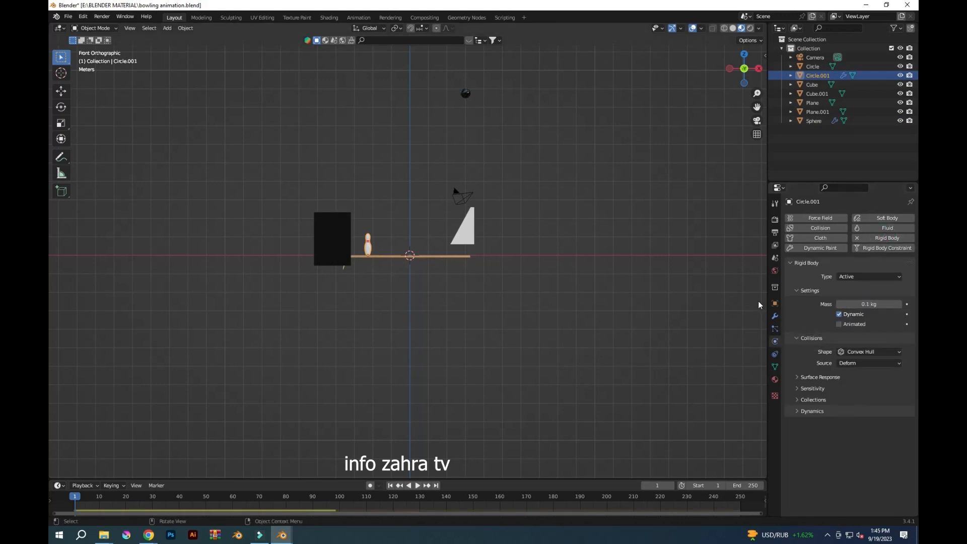
key("space")
scroll(420, 248, "up", 5)
key("space")
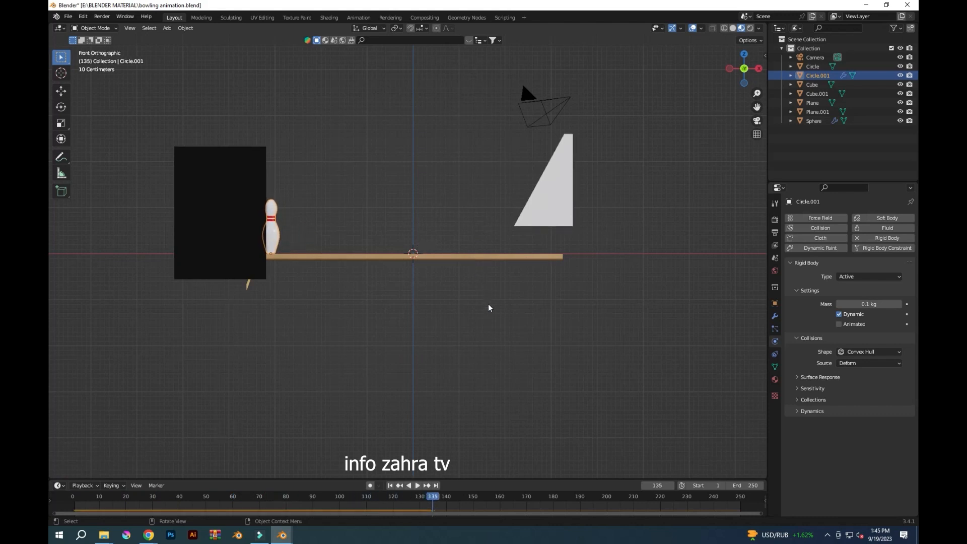
left_click(390, 486)
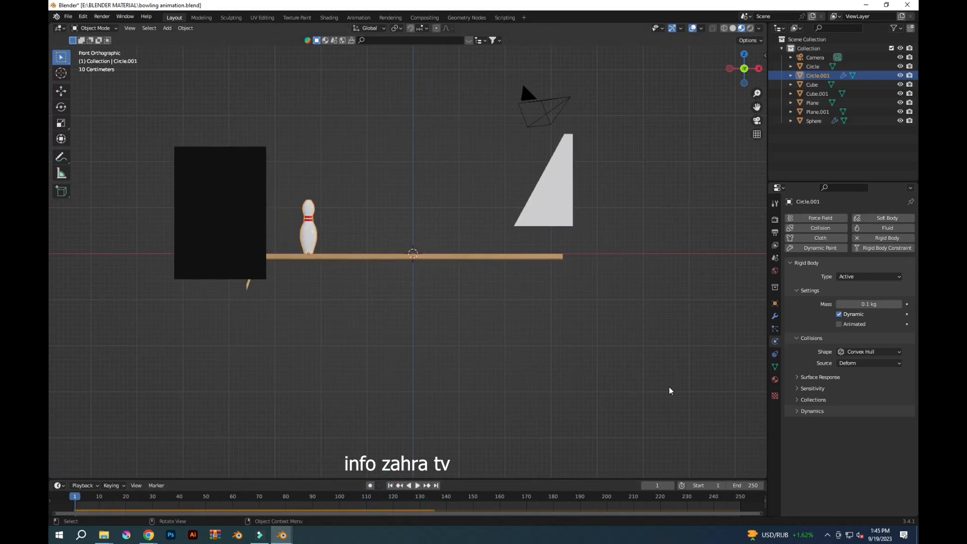
Set the pin's origin to its geometry, replay the simulation and save the file
scroll(512, 317, "up", 2)
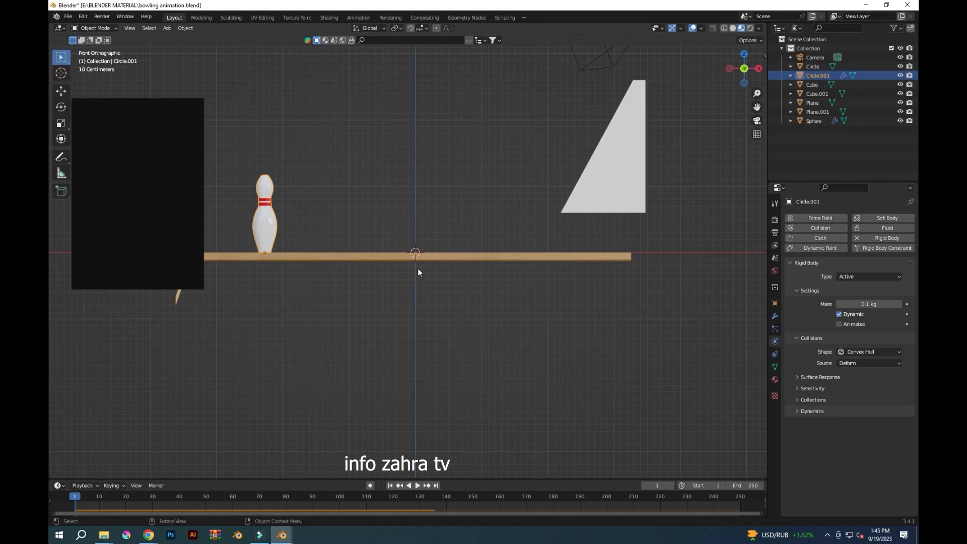
right_click(247, 184)
mouse_move(247, 183)
left_click(301, 228)
key("space")
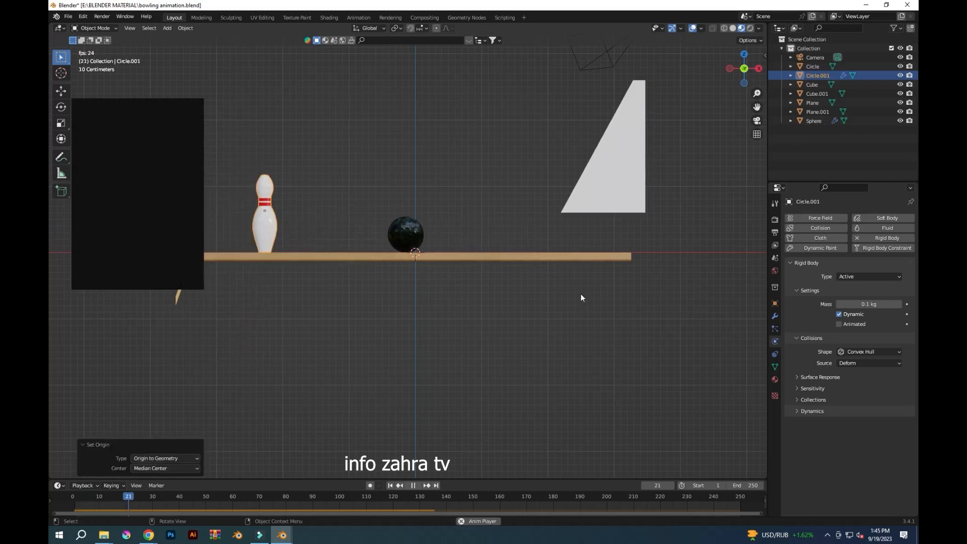
key("ctrl+s")
left_click(389, 486)
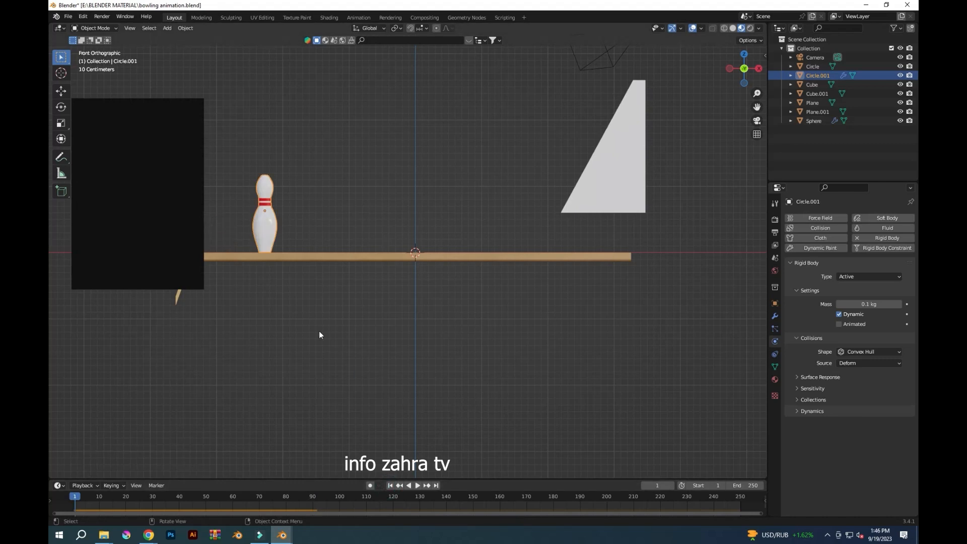
Try a surface friction of 0.2 on the pin and replay the simulation, inspecting the lane's surface response too
middle_click_drag(319, 331, 340, 234)
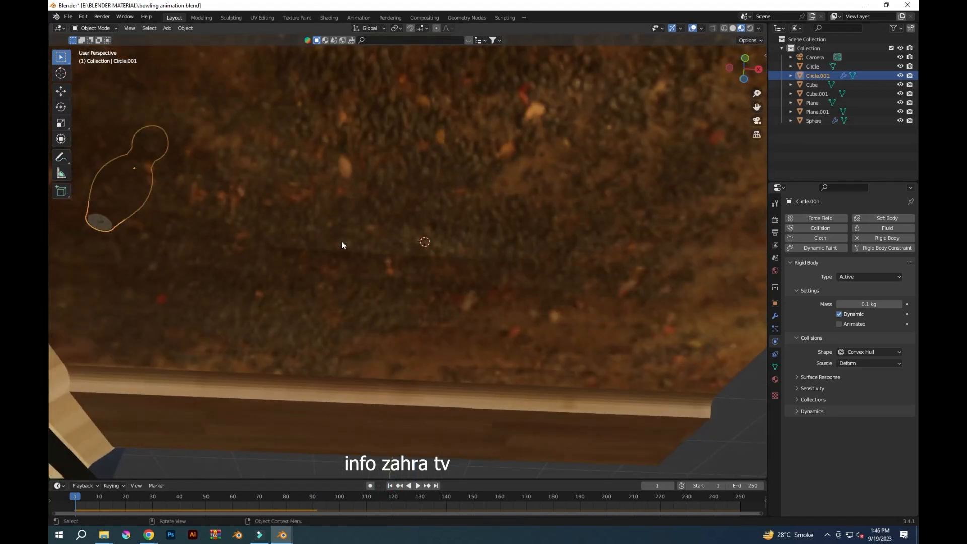
scroll(343, 247, "down", 6)
middle_click_drag(324, 264, 546, 375)
left_click(473, 308)
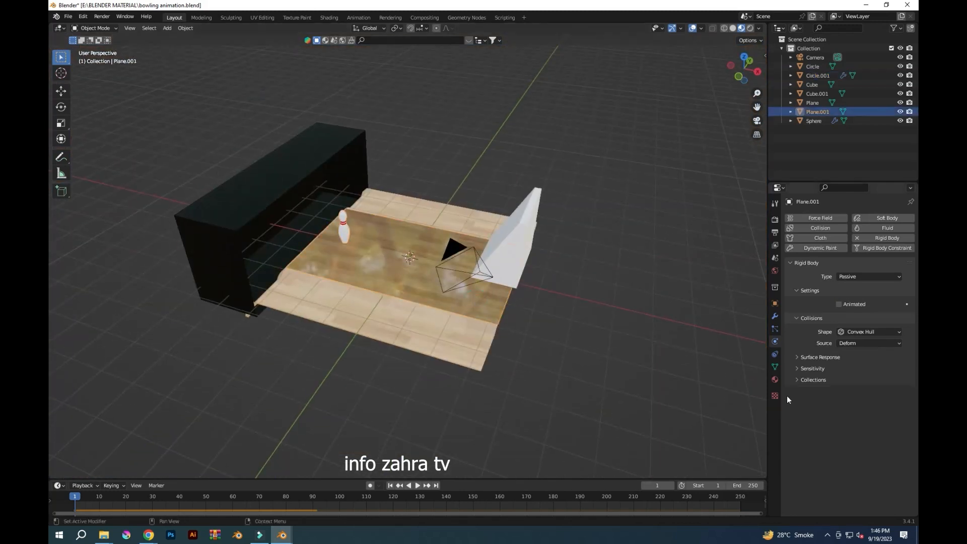
left_click(798, 356)
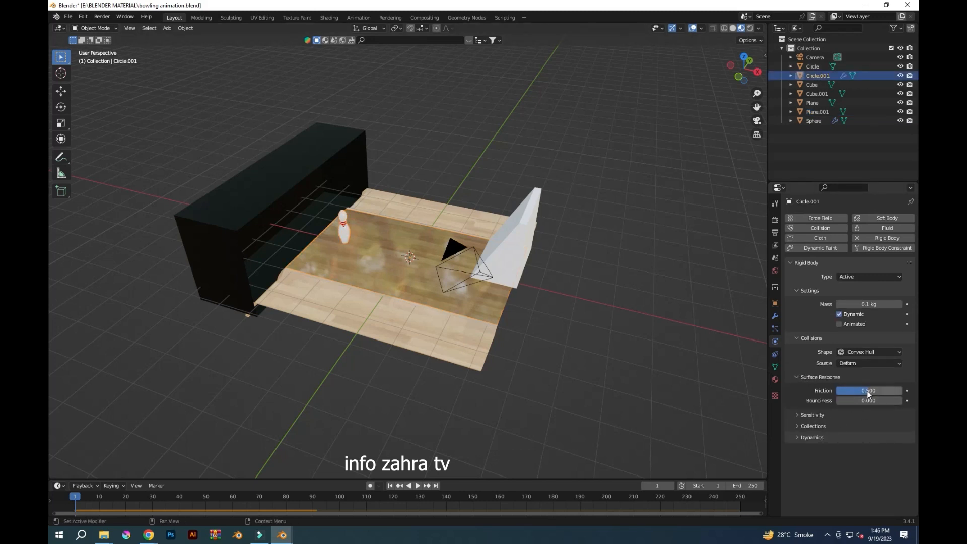
type("0.2")
key("Return")
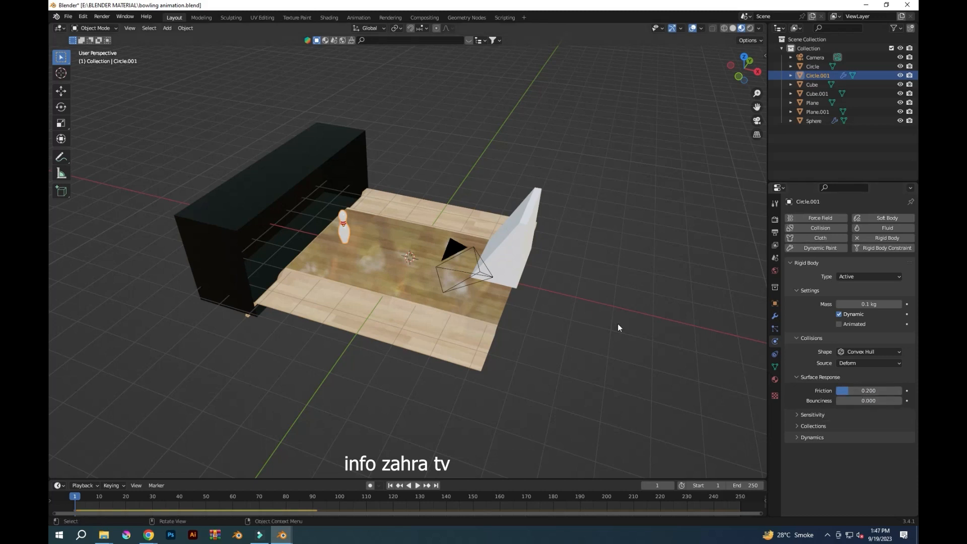
key("space")
key("Escape")
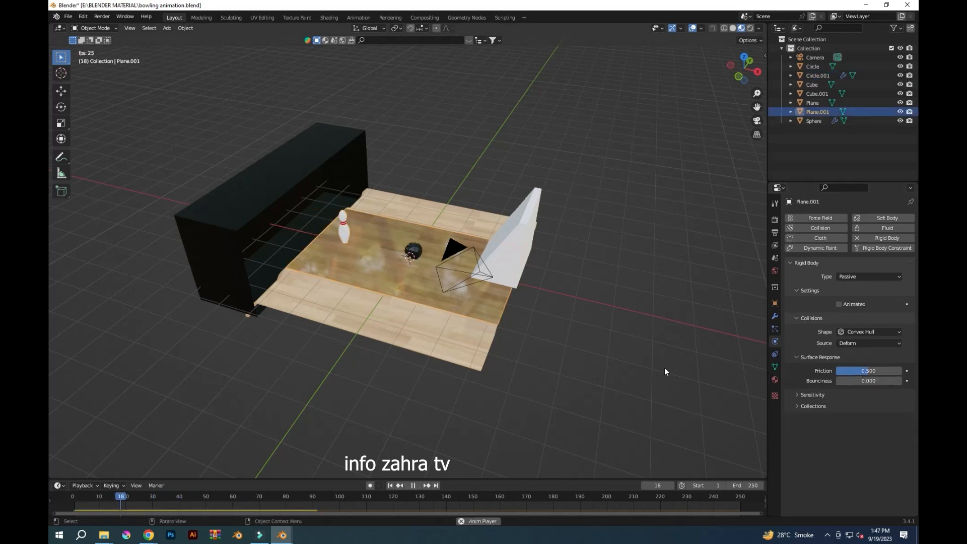
key("Escape")
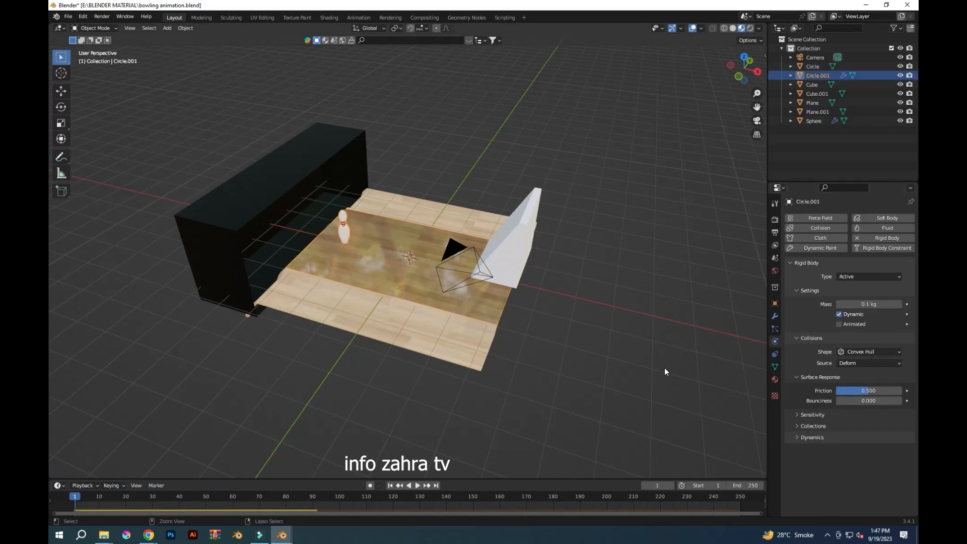
Save the file and replay the simulation up close to check the ball's impact on the pin
key("ctrl+s")
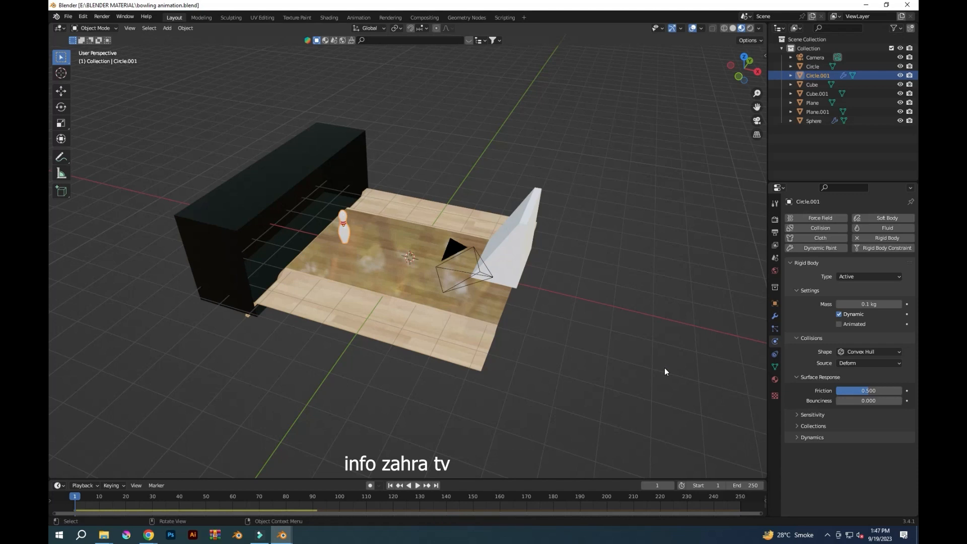
middle_click_drag(665, 368, 582, 326)
scroll(380, 308, "up", 6)
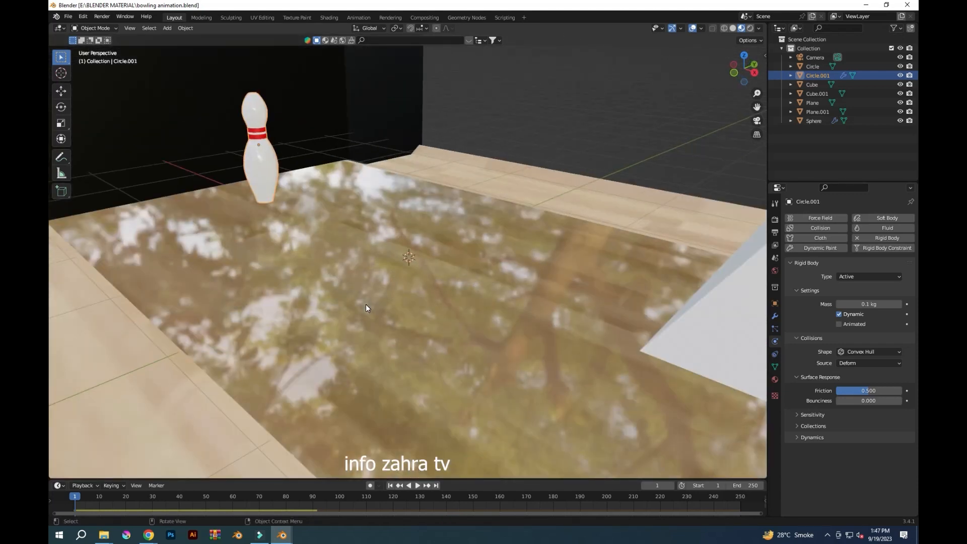
left_click(278, 172)
mouse_move(848, 402)
left_mouse_down()
mouse_move(872, 401)
mouse_move(839, 401)
mouse_move(860, 403)
mouse_move(848, 402)
left_mouse_up()
key("space")
key("space")
left_click(390, 485)
key("space")
key("space")
key("ctrl+s")
key("shift+Left")
scroll(455, 397, "down", 5)
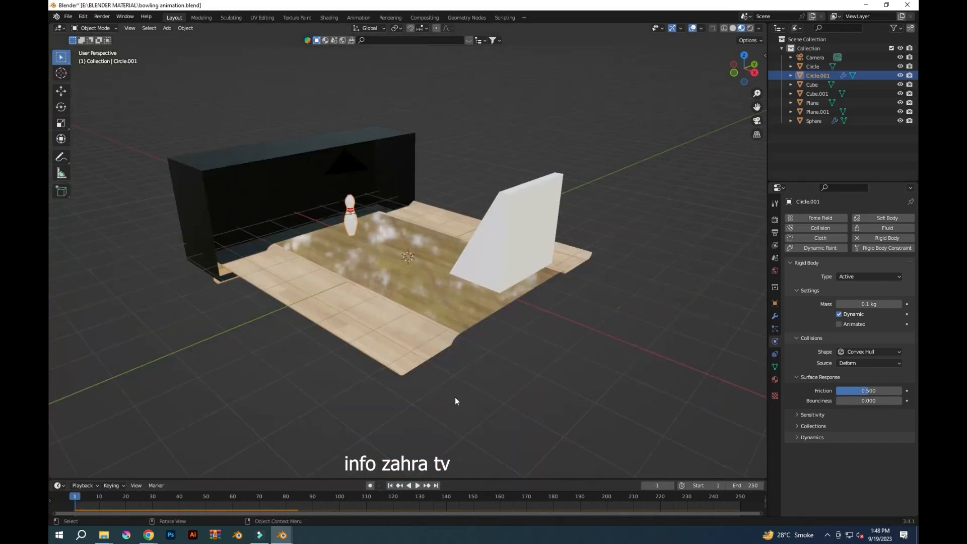
In the top view, make three copies of the pin behind it, the first offset about -0.41 m in X and 0.34 m in Y
key("KP_7")
scroll(522, 398, "up", 5)
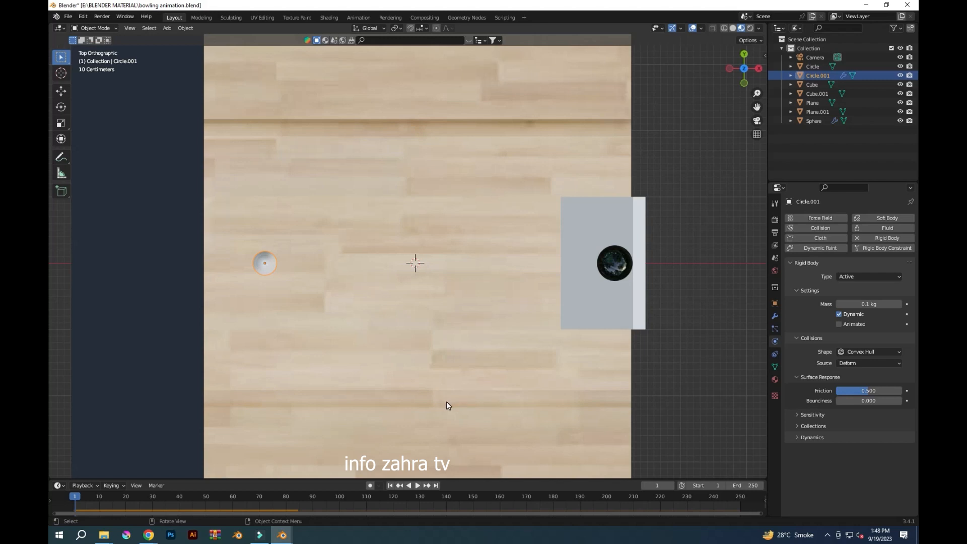
key("shift+d")
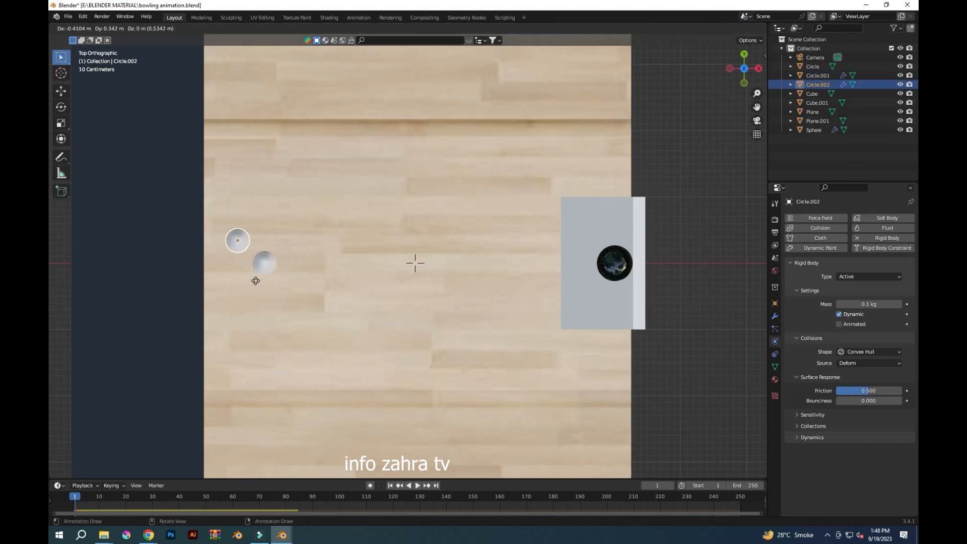
left_click(255, 280)
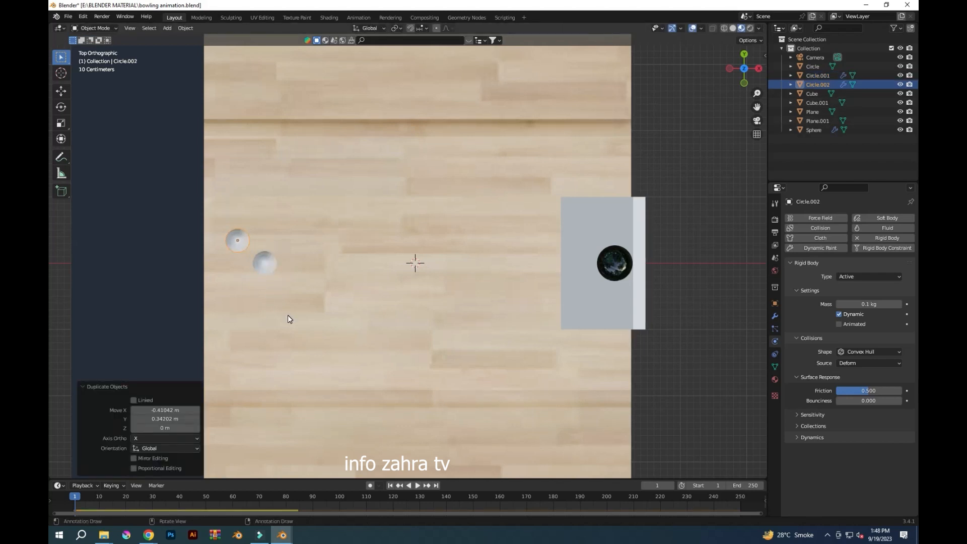
key("shift+d")
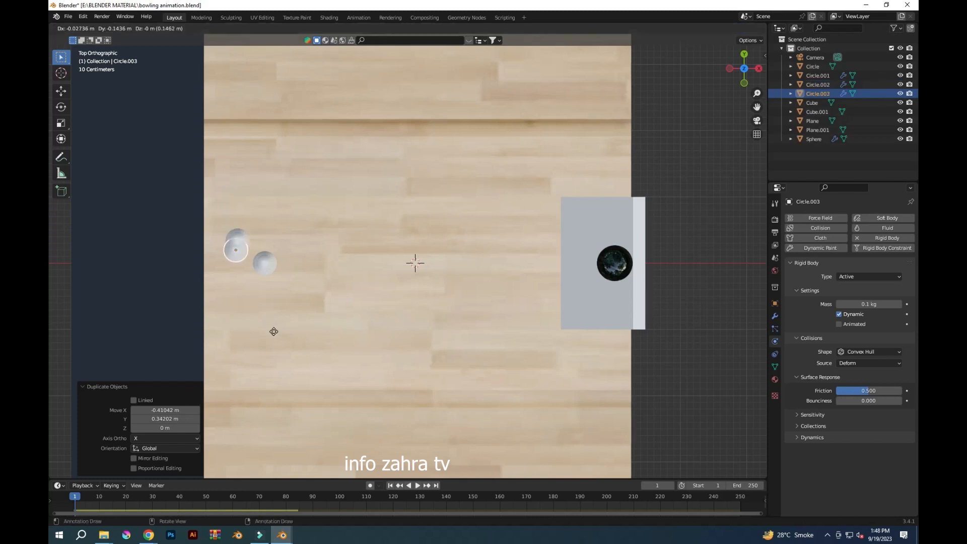
left_click(258, 359)
key("shift+d")
left_click(282, 387)
Copy a pin about -0.31 m in X and 0.47 m in Y, and copy that one about -1.92 m in Y
left_click(244, 246)
key("shift+d")
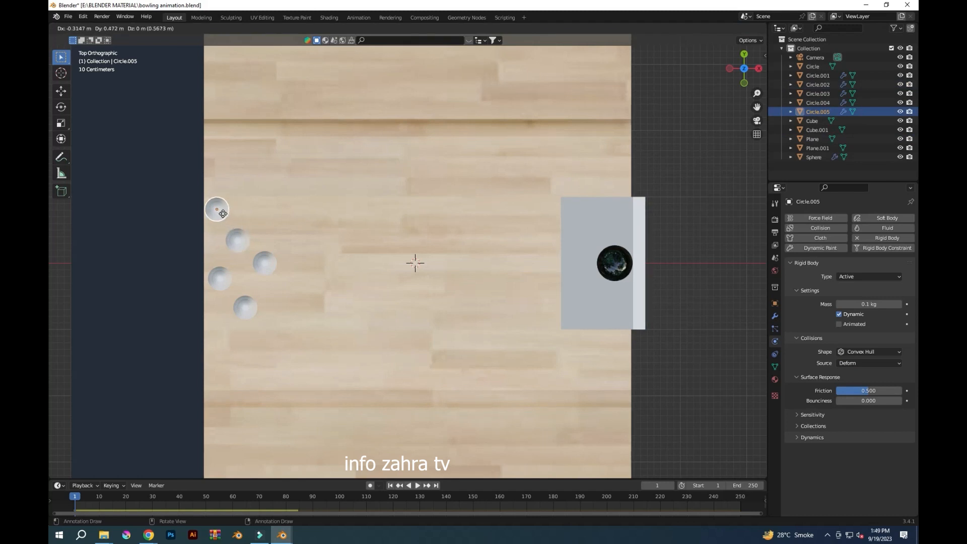
left_click(223, 214)
key("shift+d")
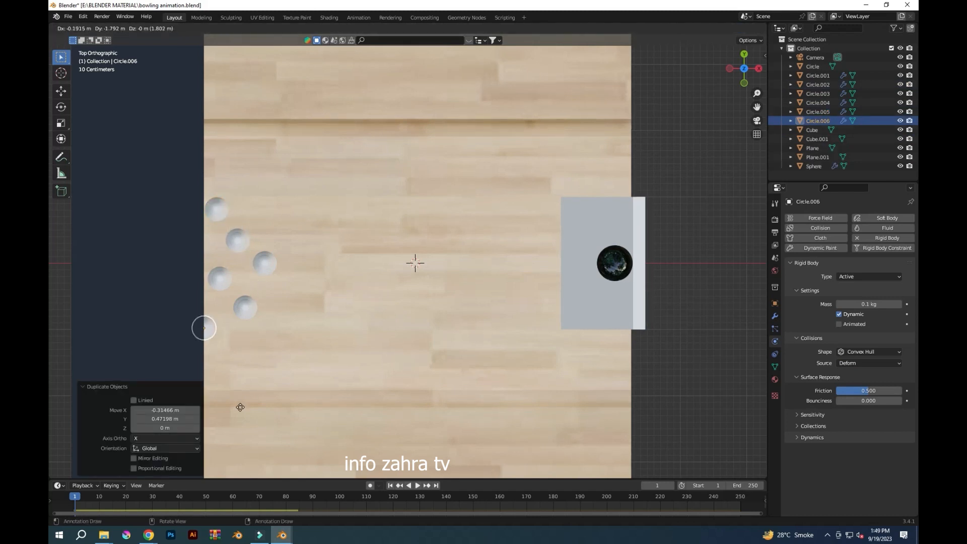
left_click(253, 413)
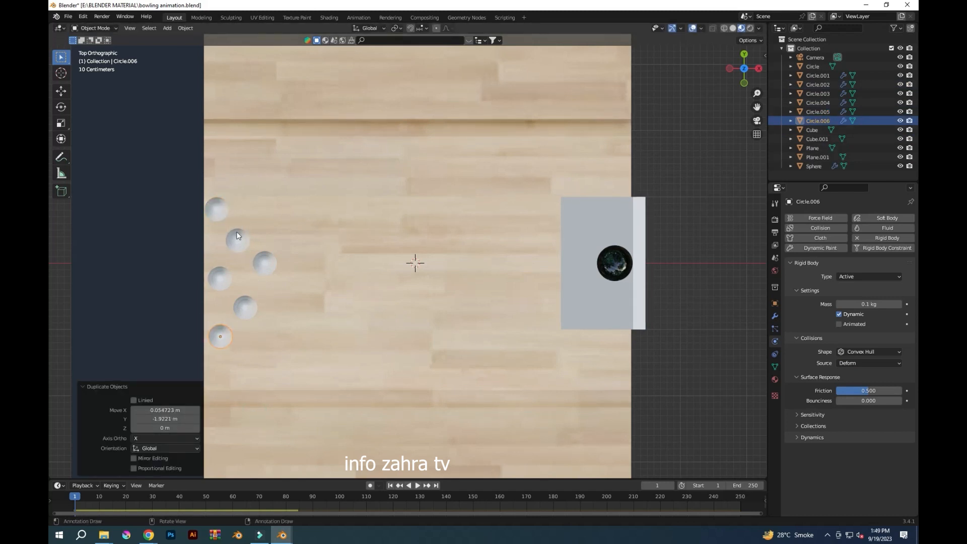
Duplicate the front pin and place the copy at the +Y end of the back row
left_click(274, 266)
key("shift+d")
left_click(264, 211)
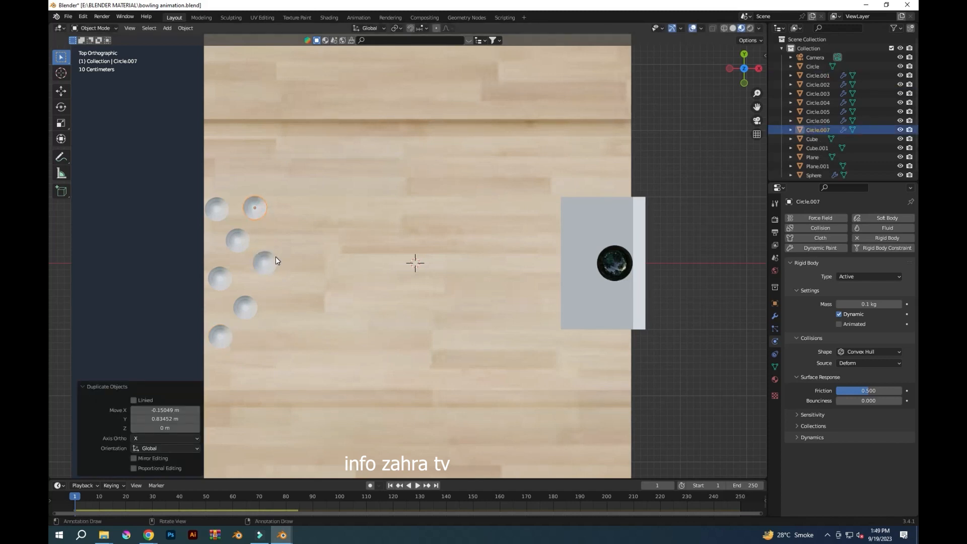
key("g")
left_click(217, 180)
Reposition two pins into a diagonal on the front pin's +Y side and shift a third into the back row
left_click(220, 205)
key("g")
left_click(239, 199)
left_click(240, 238)
key("g")
left_click(253, 231)
left_click(219, 276)
key("g")
left_click(215, 225)
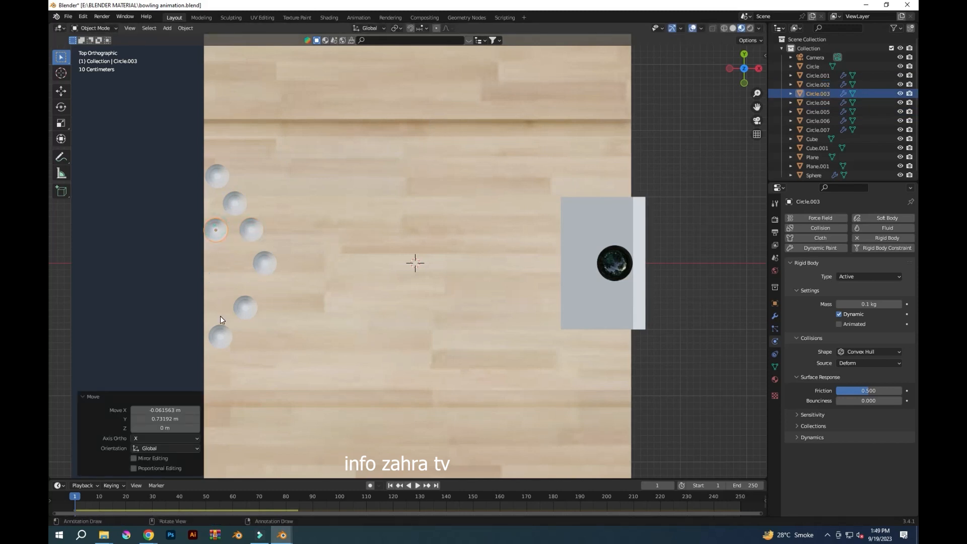
Duplicate the inner back-row pin about -0.73 m in Y and adjust both pins to sit evenly in the row
key("shift+d")
left_click(216, 335)
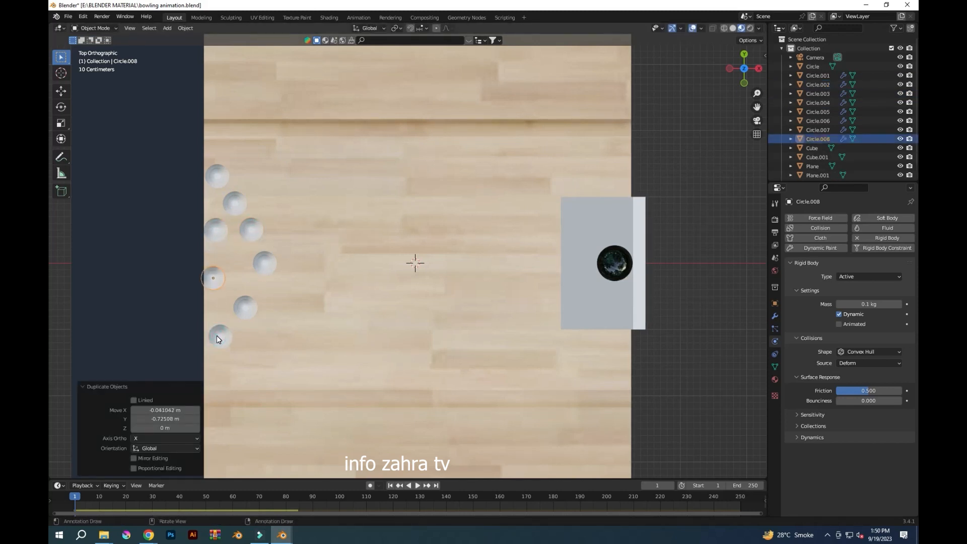
left_click(223, 233)
key("g")
left_click(222, 244)
key("ctrl+z")
left_click(216, 231)
key("g")
left_click(218, 243)
left_click(219, 273)
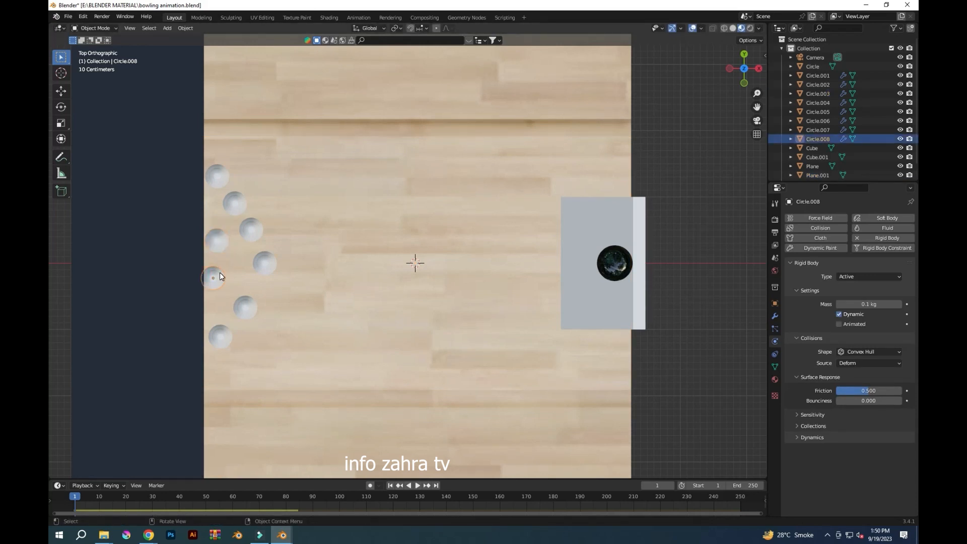
key("g")
left_click(223, 273)
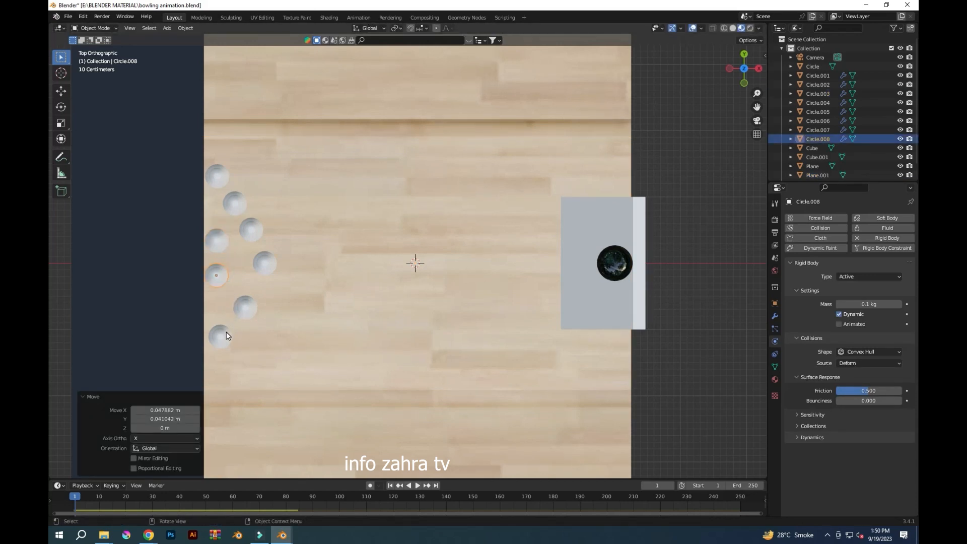
Duplicate the -Y end pin of the back row and arrange the pins into a matching diagonal on the front pin's -Y side
left_click(226, 335)
key("shift+d")
left_click(255, 296)
left_click(251, 304)
key("g")
left_click(261, 290)
left_click(237, 319)
key("g")
left_click(242, 311)
left_click(225, 332)
key("g")
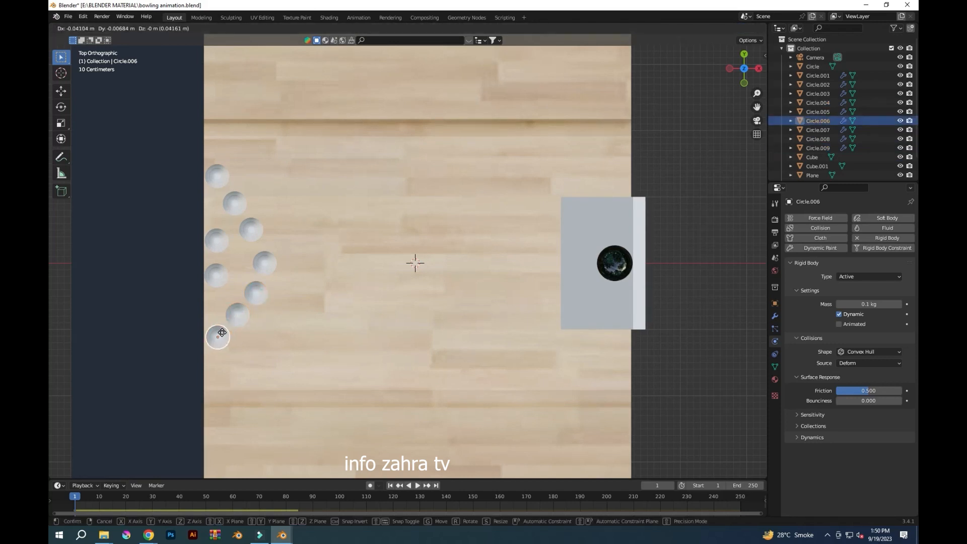
left_click(223, 328)
Shift the two middle back-row pins slightly toward -Y to even out their spacing
left_click(217, 284)
key("g")
left_click(217, 295)
left_click(217, 244)
key("g")
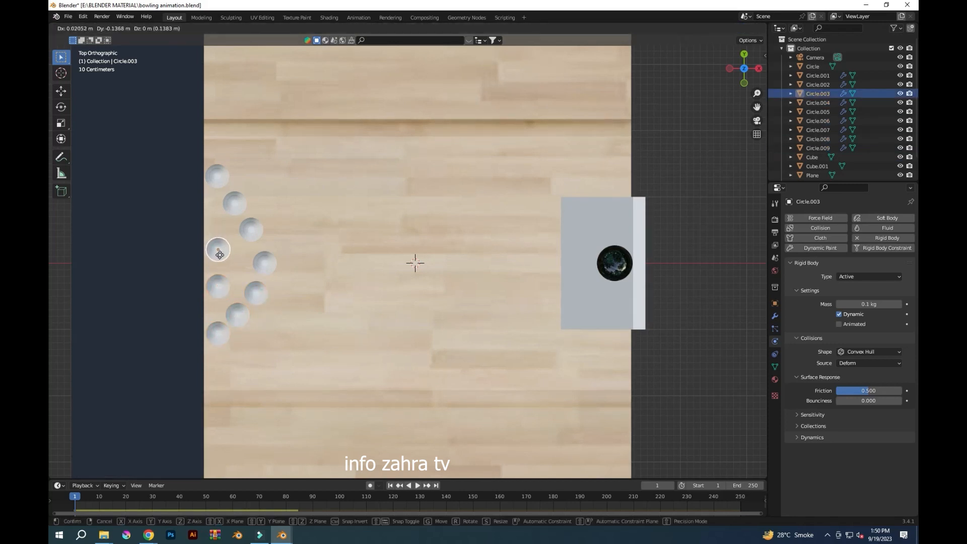
left_click(219, 254)
Select all nine pins in a perspective view and play the simulation from the first frame
middle_click_drag(357, 322, 368, 262)
left_click(238, 260)
left_click(250, 230, "shift")
left_click(235, 198, "shift")
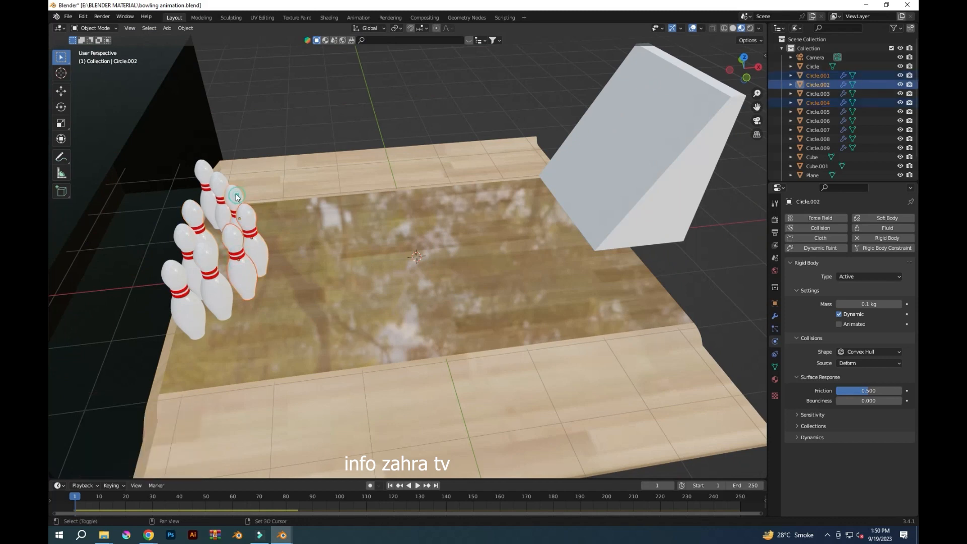
left_click(219, 183, "shift")
left_click(204, 173, "shift")
left_click(192, 222, "shift")
left_click(183, 243, "shift")
left_click(180, 287, "shift")
left_click(225, 293, "shift")
key("space")
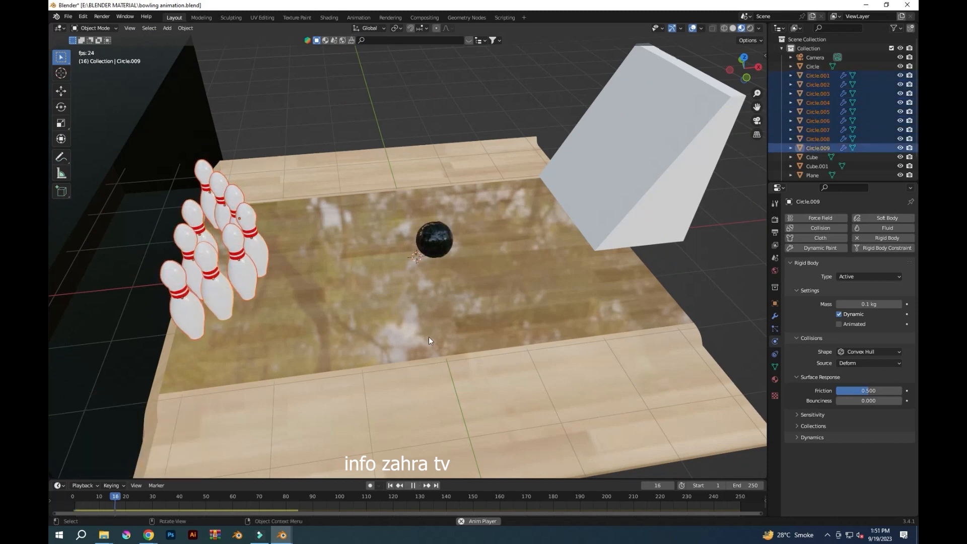
left_click(390, 486)
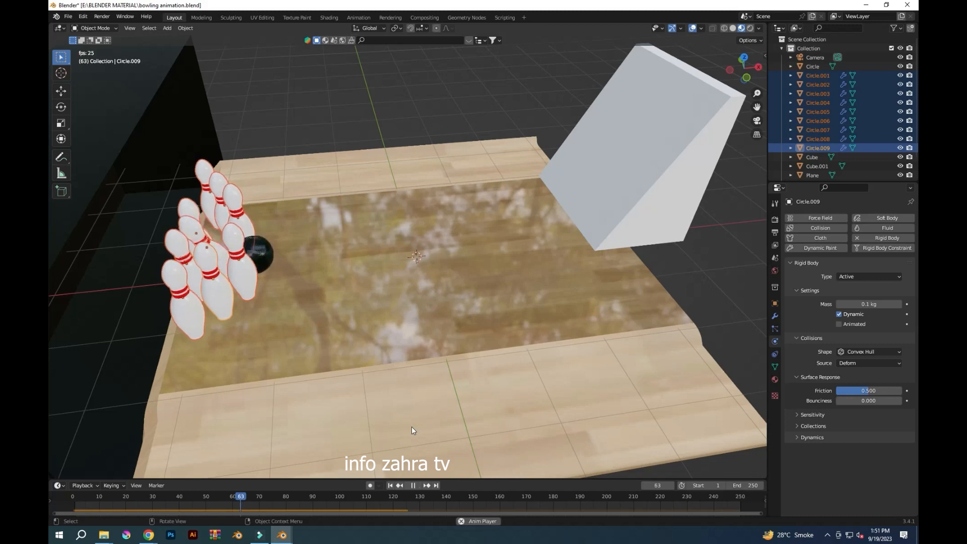
Stop the simulation, select the pin at the front of the rack and return to the first frame
key("space")
left_click(252, 279)
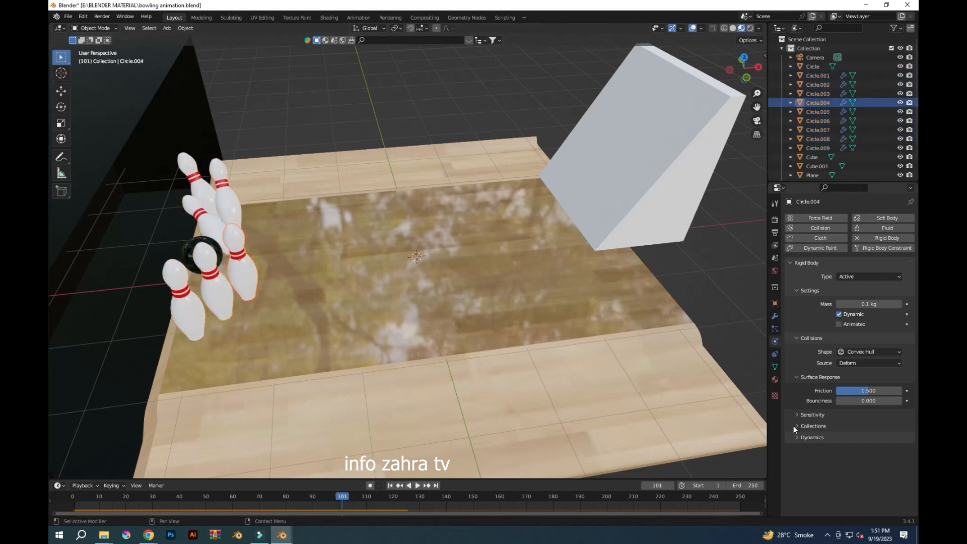
scroll(580, 365, "down", 4)
left_click(390, 486)
Try raising the marble ball about 2.63 m in Z above the ramp and replaying the simulation
key("KP_1")
scroll(533, 129, "down", 3)
left_click(477, 61)
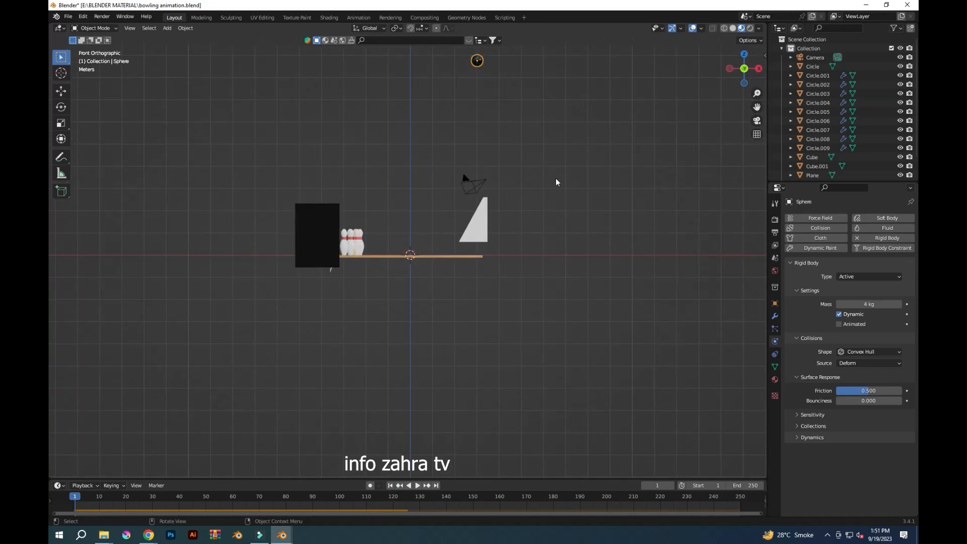
key("g")
key("z")
left_click(562, 126)
key("space")
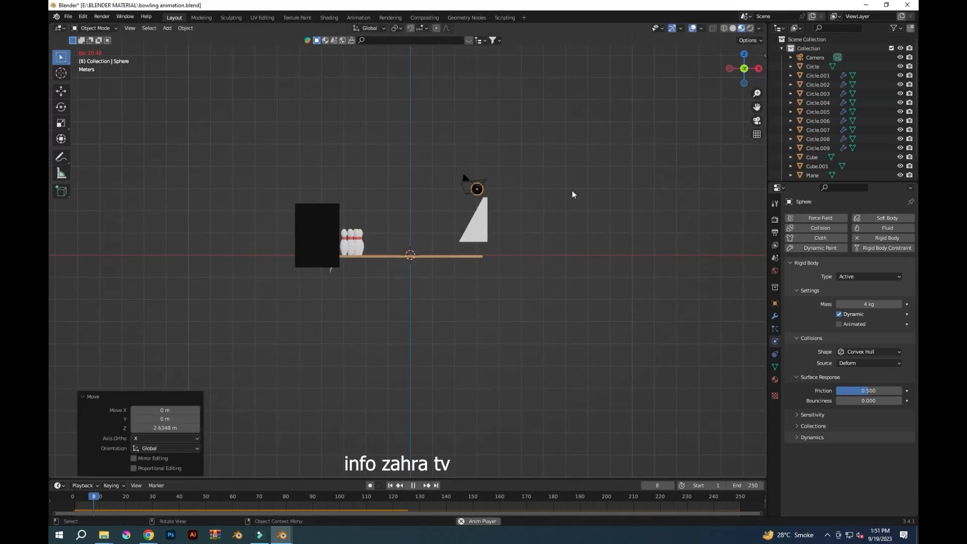
key("Escape")
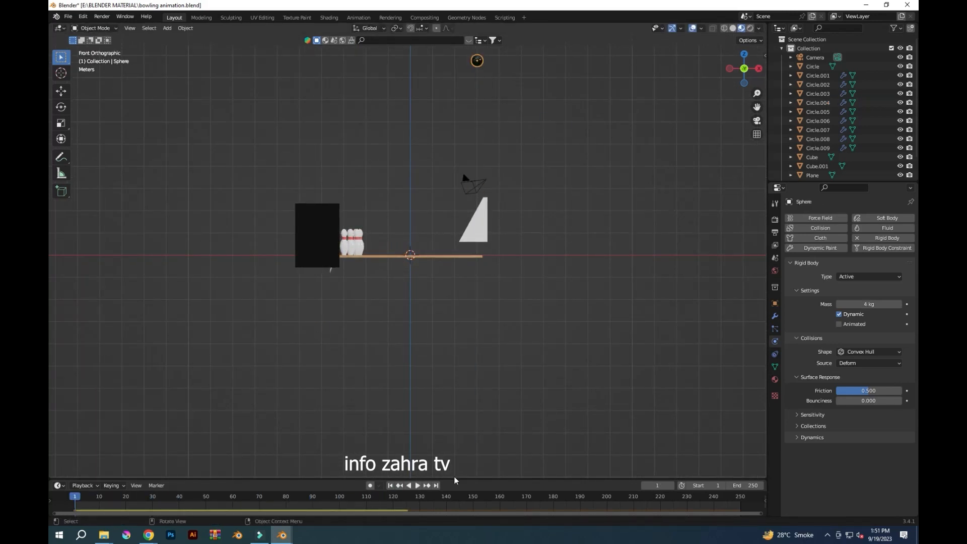
key("space")
middle_click_drag(443, 474, 427, 418)
key("Escape")
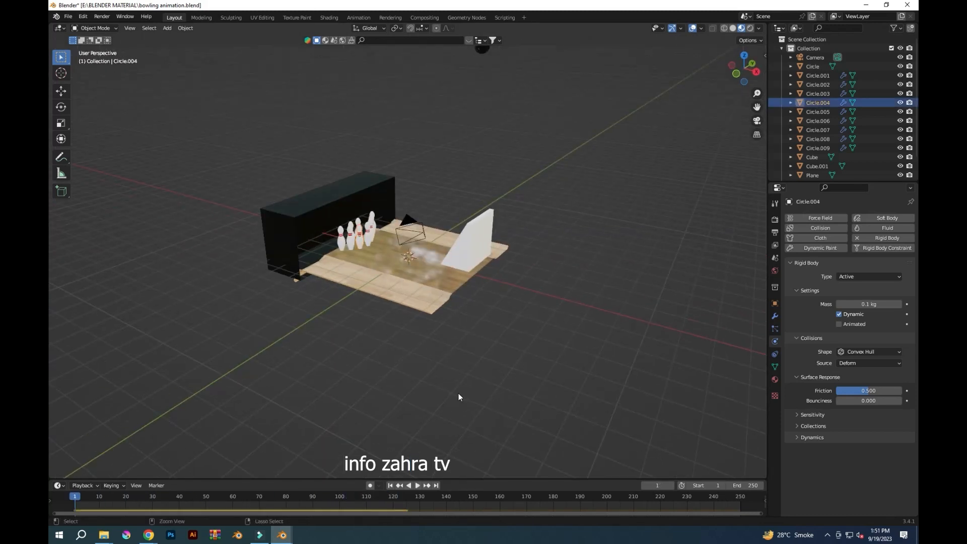
Move one pin of the -Y diagonal behind the front pin and shift its neighbour about 0.19 m in X and 0.30 m in Y
key("KP_7")
left_click(237, 314)
key("g")
left_click(237, 260)
left_click(228, 331)
key("g")
left_click(240, 314)
Duplicate the pin into the back-row gap, place another copy ahead of the front pin and play the simulation
key("shift+d")
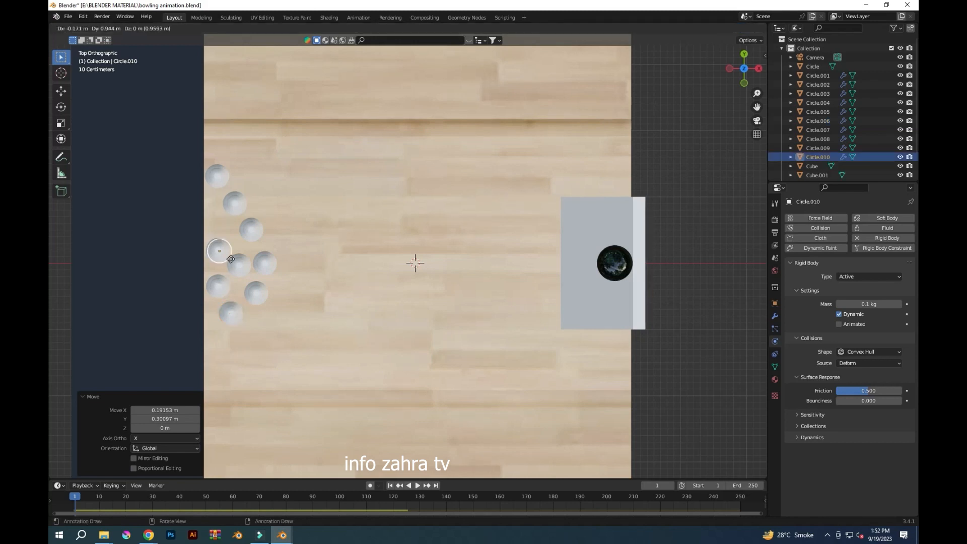
left_click(226, 235)
key("shift+d")
left_click(301, 316)
scroll(301, 317, "down", 2)
key("space")
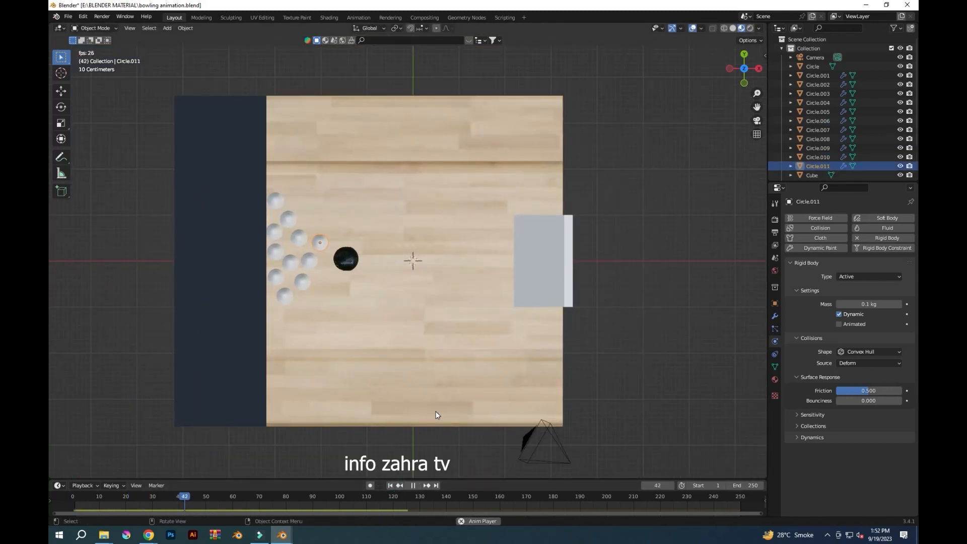
key("shift+Left")
Undo the pin duplicates and the last pin moves, and replay the simulation
key("ctrl+z")
key("ctrl+z")
key("ctrl+z")
key("ctrl+z")
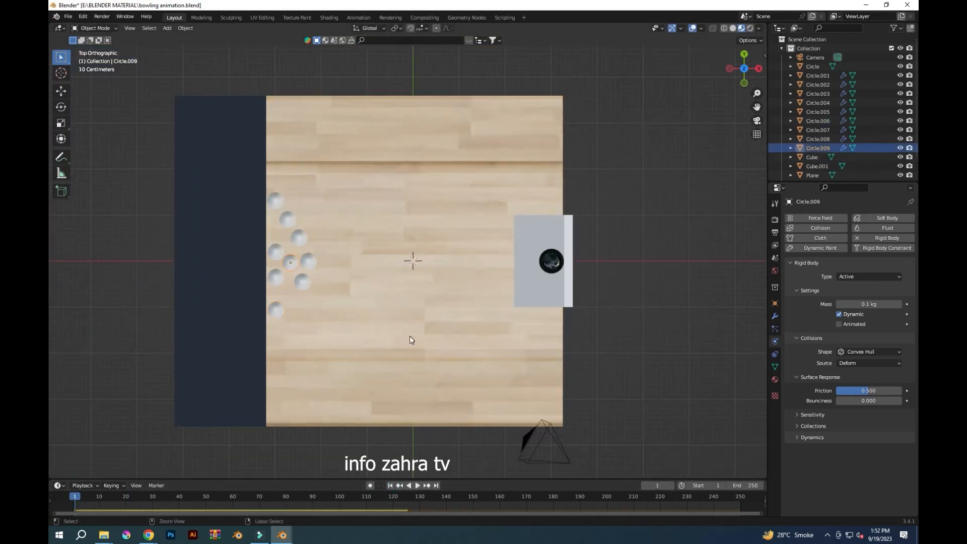
key("space")
key("Escape")
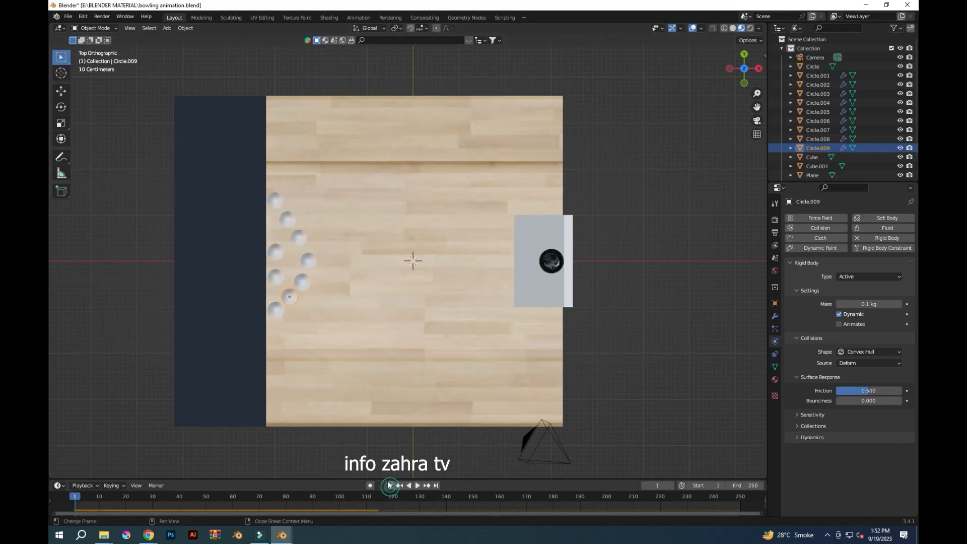
Move the pin beside the front pin on the -Y side behind it, and fill its place with the next diagonal pin
left_click(300, 285)
key("g")
left_click(289, 265)
left_click(290, 301)
key("g")
left_click(301, 288)
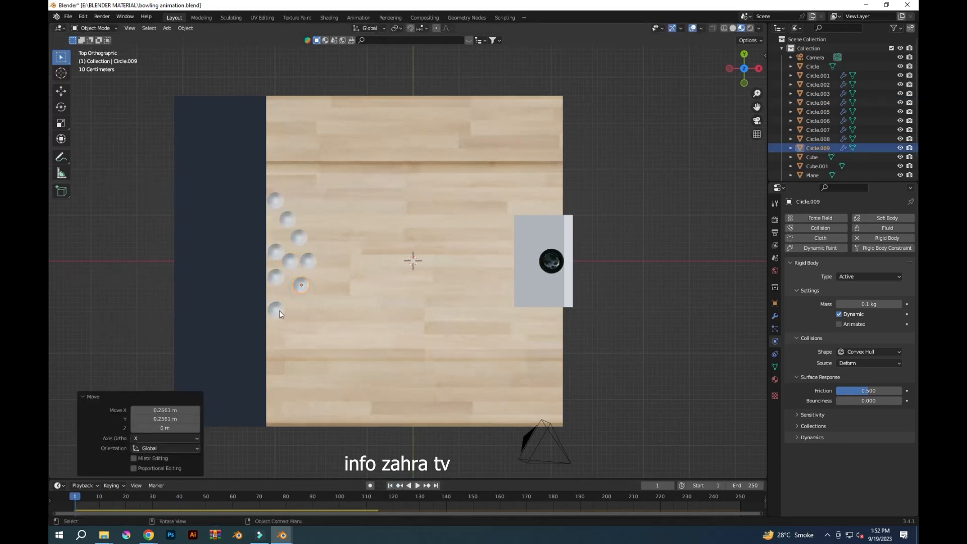
Move the -Y end pin about 1.68 m in Y into the back-row gap and play the simulation
left_click(279, 311)
key("g")
left_click(276, 233)
key("space")
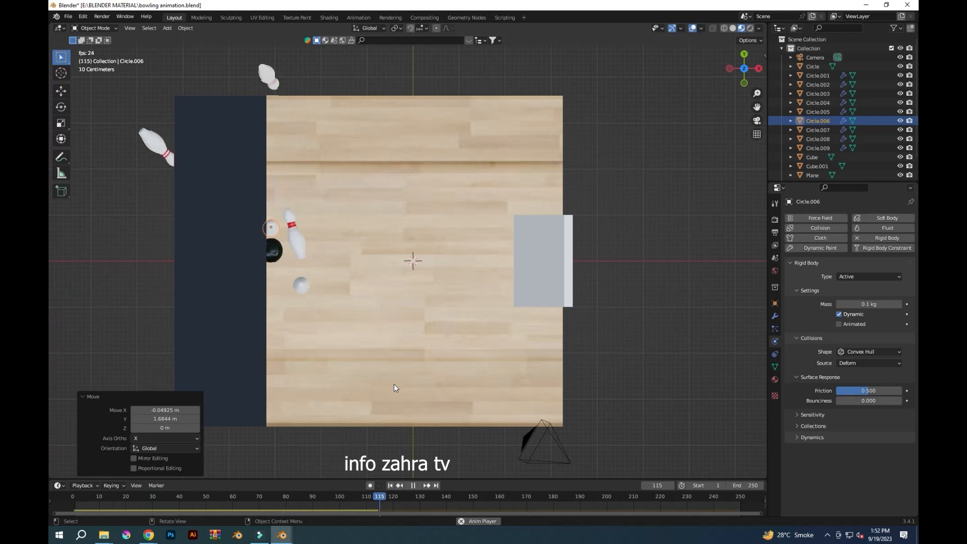
key("Escape")
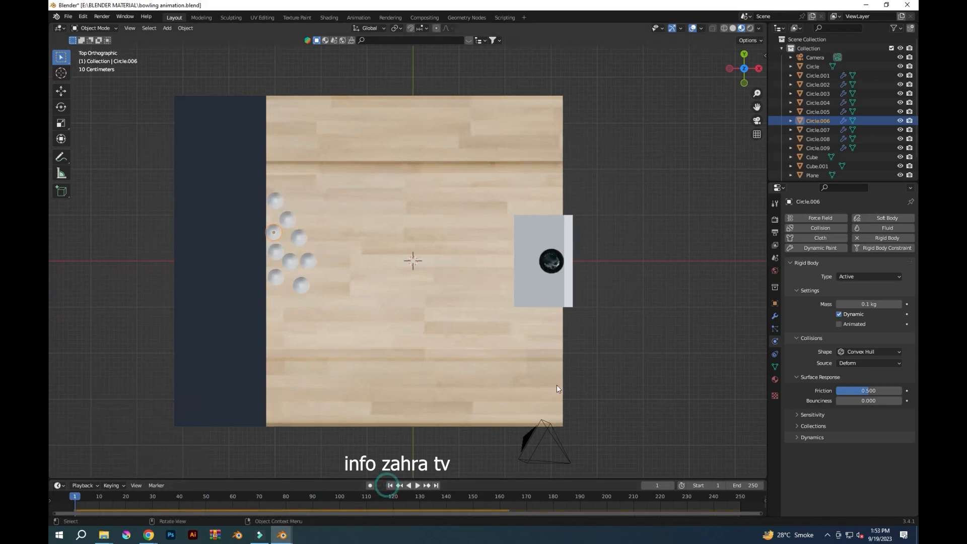
Switch to the camera view and delete the existing camera
key("KP_1")
key("KP_0")
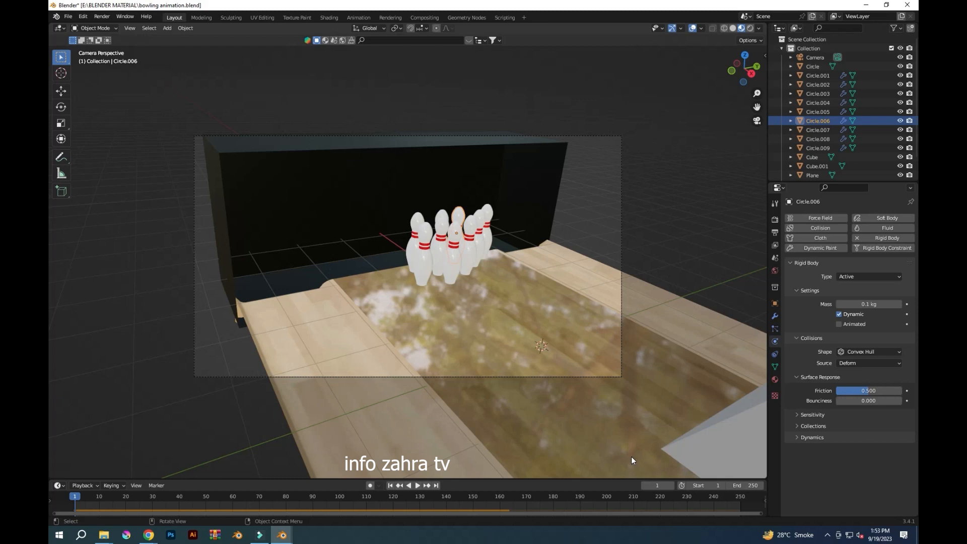
scroll(567, 397, "down", 5)
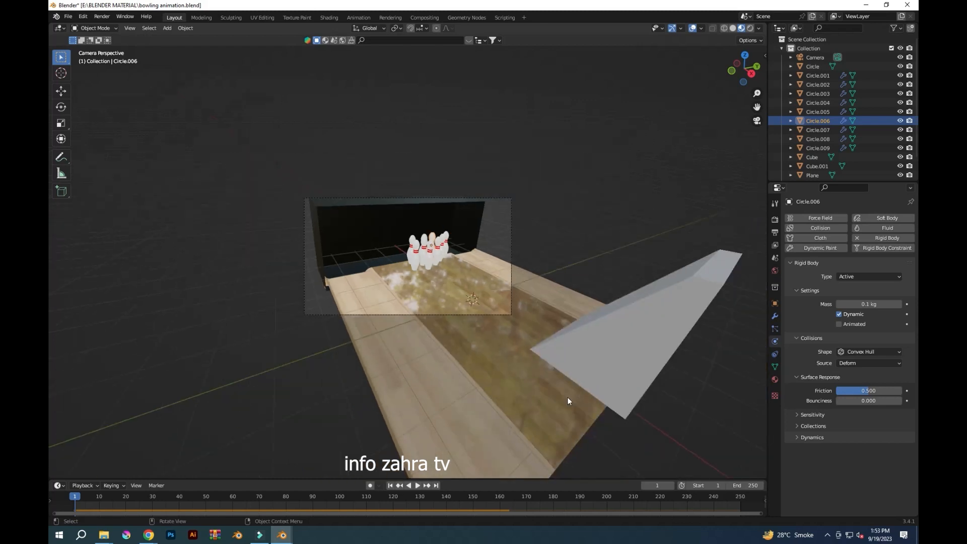
left_click(476, 296)
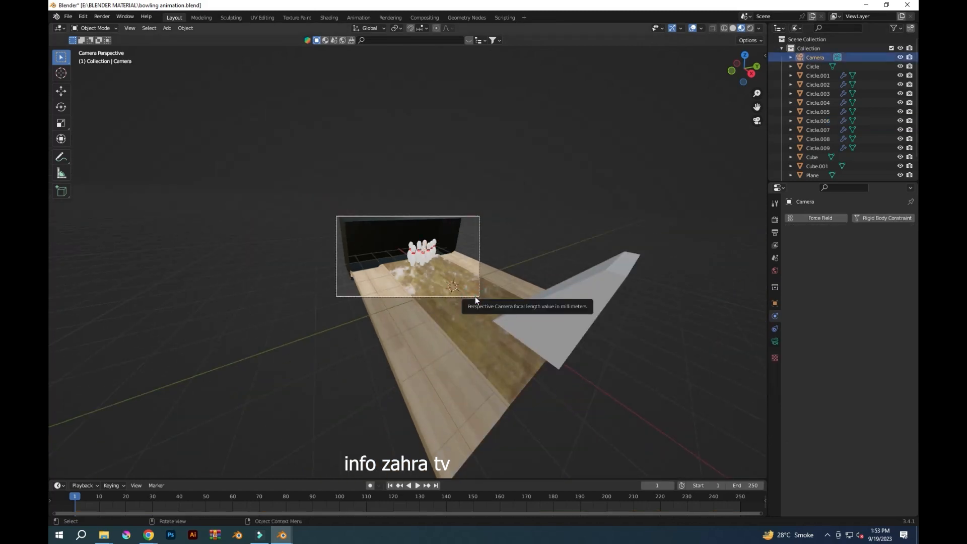
key("x")
left_click(476, 299)
Add a new camera facing the pins from beside the ramp and look through it
scroll(542, 240, "up", 3)
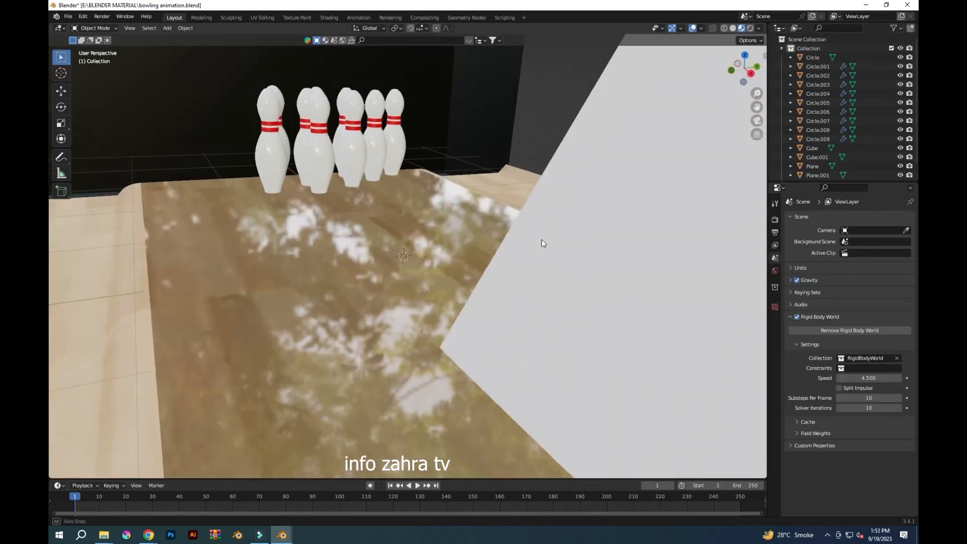
scroll(542, 240, "down", 2)
left_click_drag(756, 107, 802, 135)
key("shift+a")
left_click(393, 389)
key("KP_0")
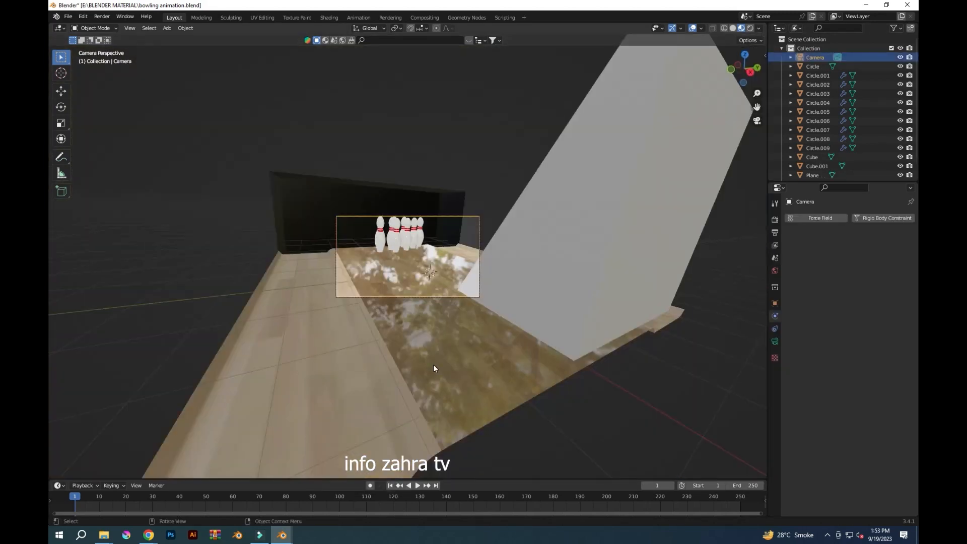
Move the camera about -0.93 m in X and 0.65 m in Y in view orientation, and save the file after a simulation preview
scroll(506, 401, "up", 5)
key("g")
left_click(451, 379)
key("space")
key("ctrl+s")
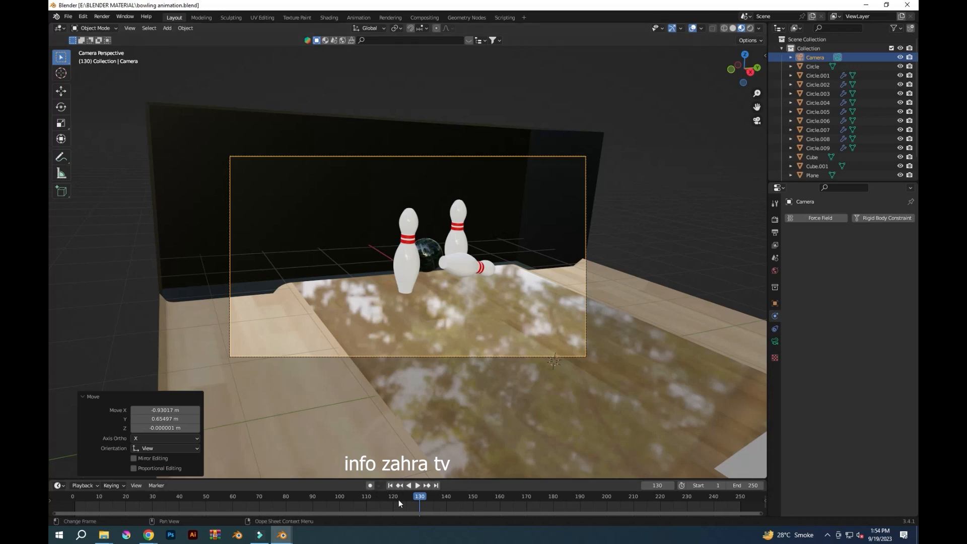
key("shift+Left")
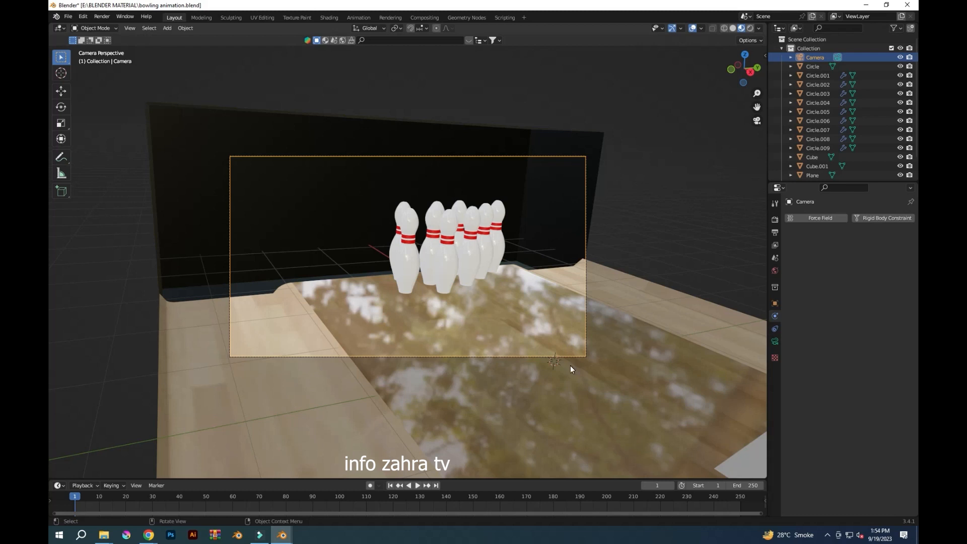
Nudge the camera about -0.08 m along the view's X axis and enable automatic keyframing
key("g")
left_click(564, 380)
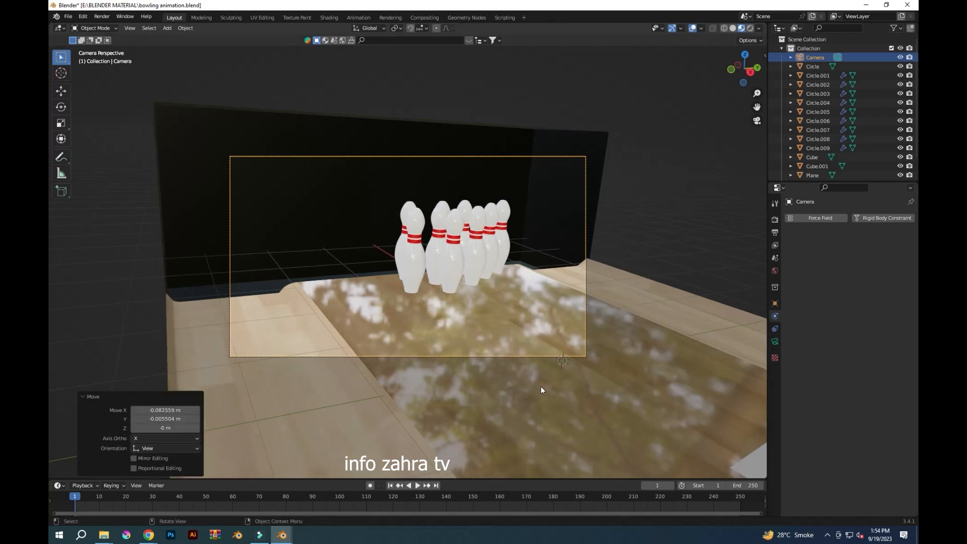
left_click(370, 485)
Try a rotation of the camera with its lens settings open, undo it and save the file
left_click(776, 342)
left_click(852, 261)
mouse_move(853, 262)
left_mouse_down()
mouse_move(869, 262)
mouse_move(852, 262)
left_mouse_up()
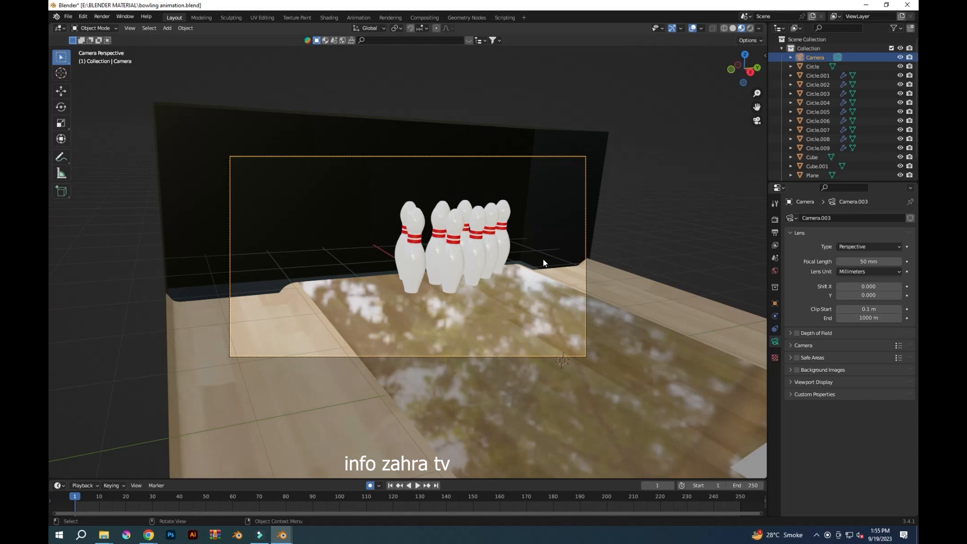
key("space")
key("r")
left_click(610, 418)
key("ctrl+z")
key("ctrl+s")
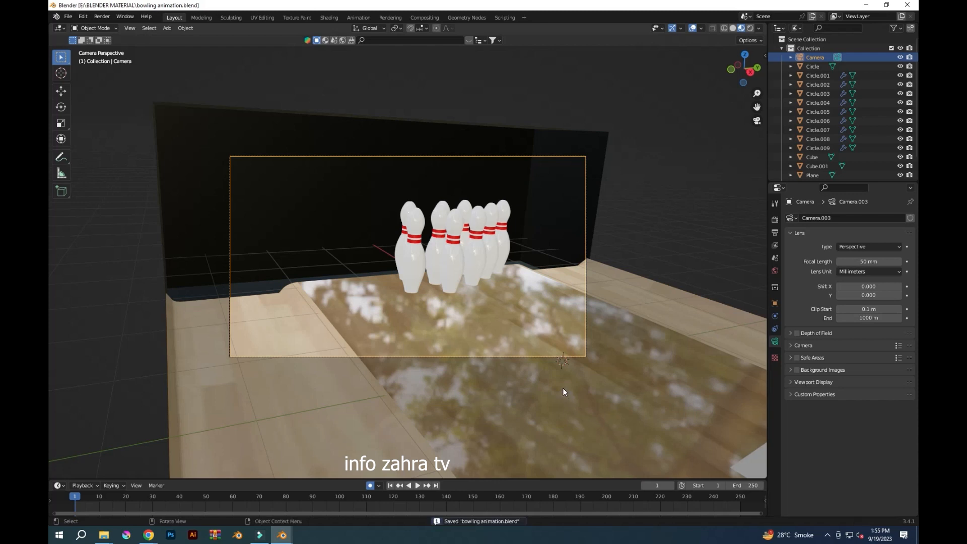
Select the lane surface with its material settings shown, and check the recent image files in File Explorer
scroll(505, 354, "up", 1)
left_click(662, 391)
left_click(775, 383)
left_click(104, 535)
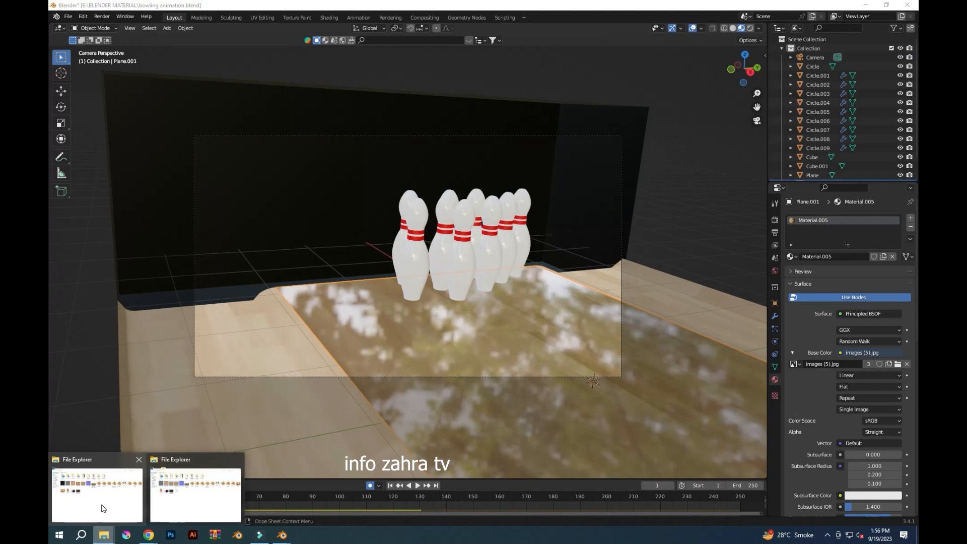
left_click(102, 496)
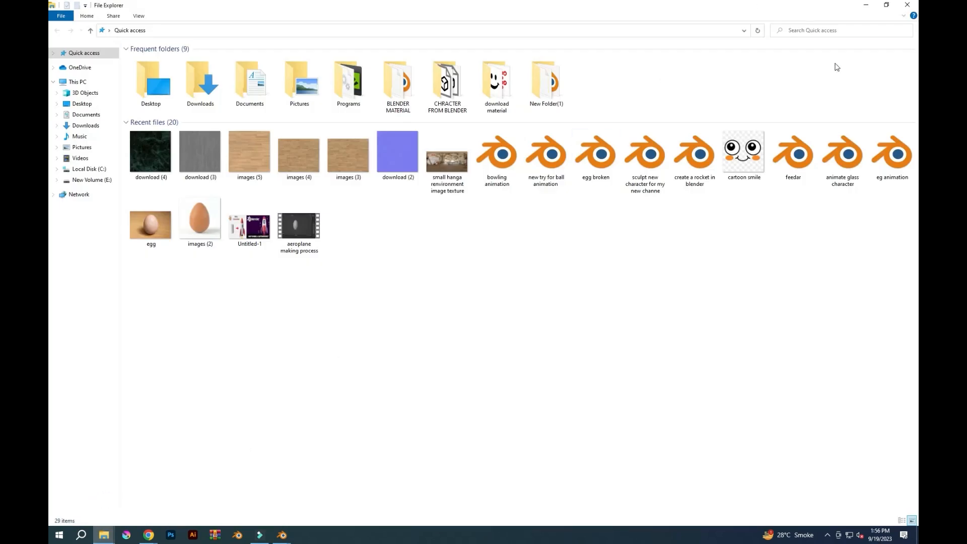
left_click(907, 5)
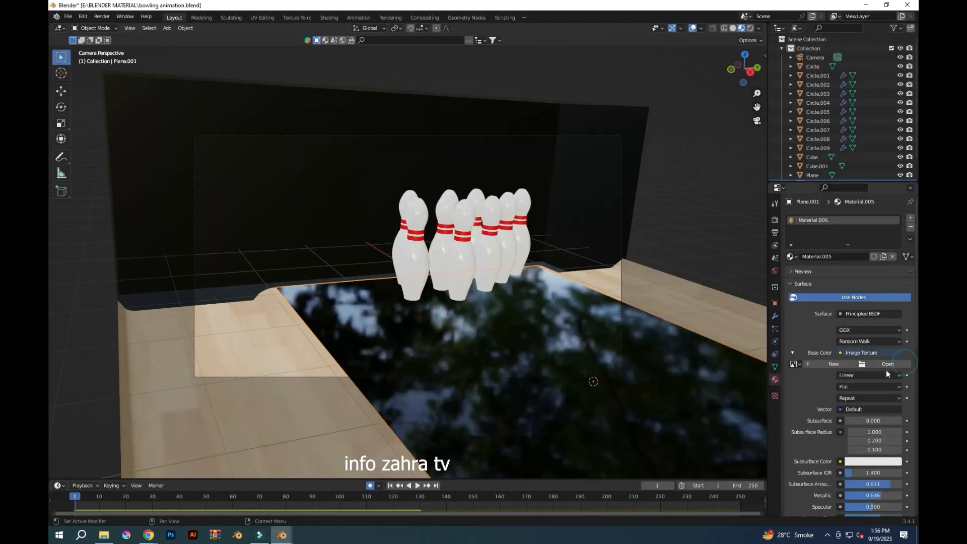
Load images (4).jpg from the Downloads folder as the lane material's base color texture
left_click(883, 365)
left_click(273, 235)
left_click(413, 327)
scroll(400, 338, "down", 2)
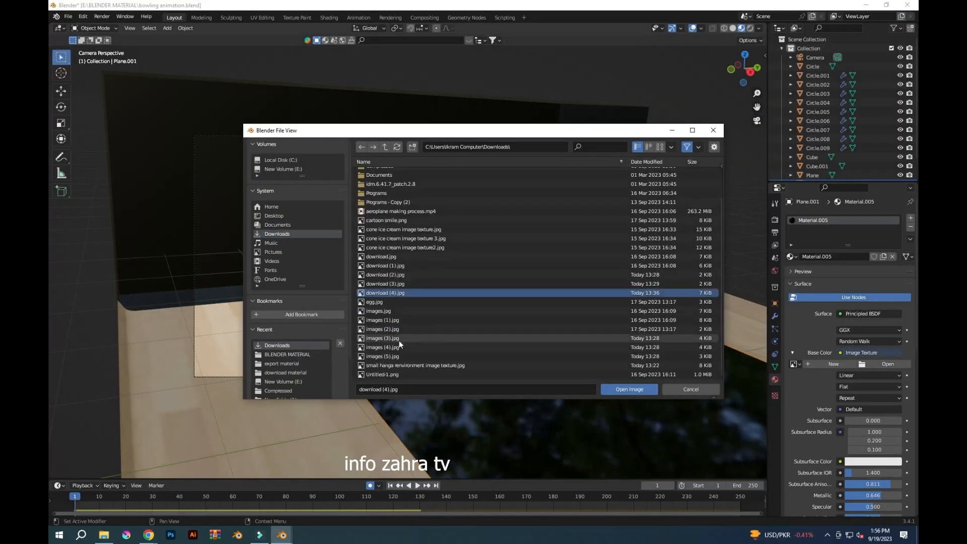
left_click(399, 344)
left_click(631, 391)
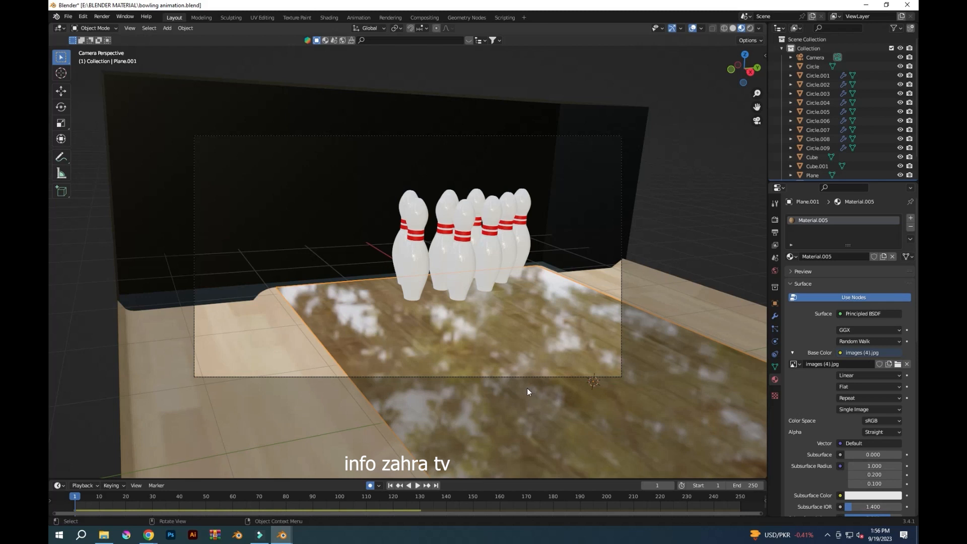
Select the camera and set its focal length to 50 mm
left_click(477, 377)
left_click_drag(869, 264, 856, 264)
double_click(868, 264)
type("50")
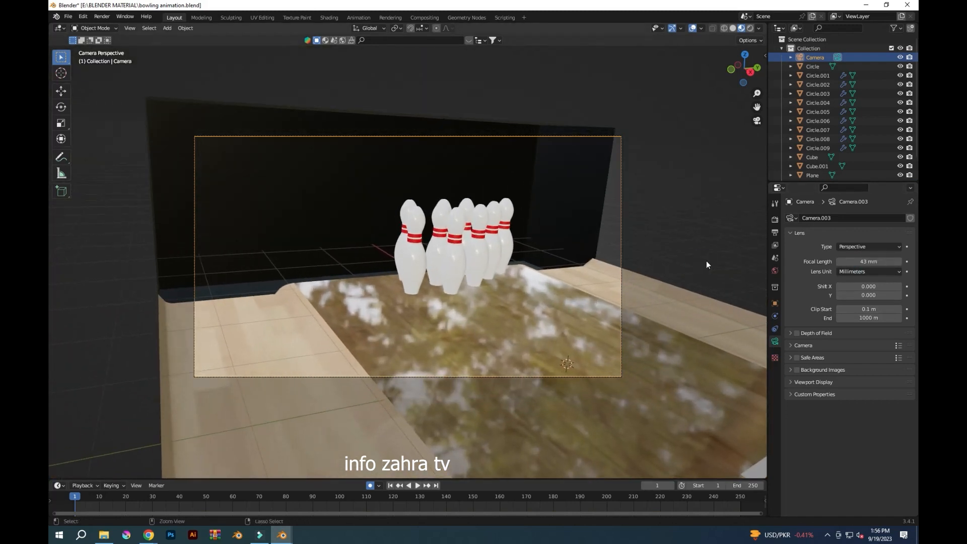
key("Return")
Move the camera about 0.35 m along the global X axis in a perspective view
scroll(733, 318, "down", 4)
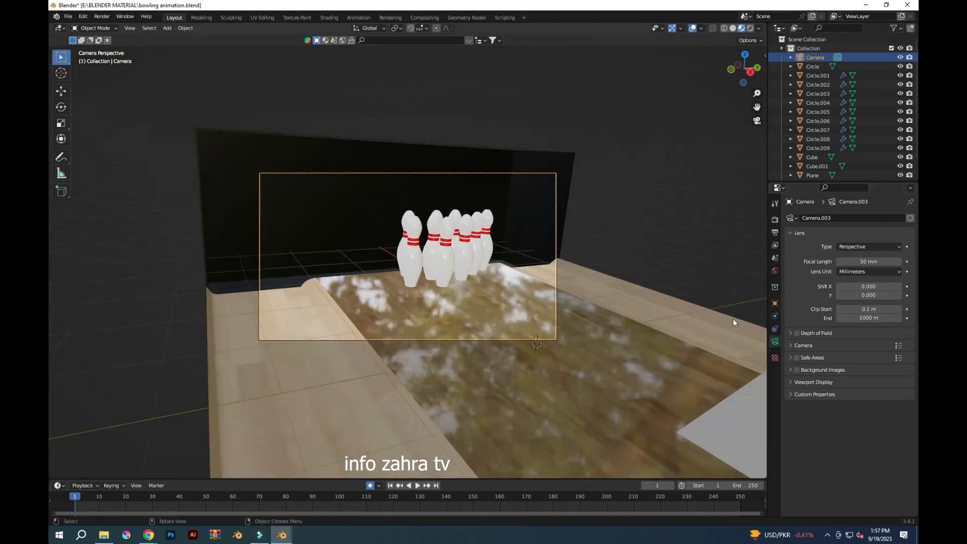
middle_click_drag(661, 339, 640, 322)
key("g")
key("x")
left_click(641, 323)
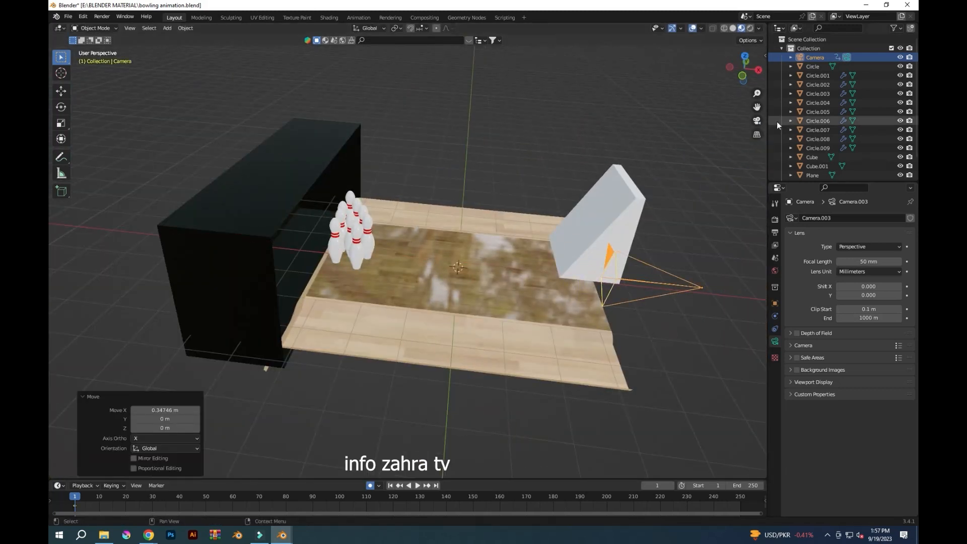
Return to the camera view, shift the camera about -0.24 m along the view's X axis and save the file
key("KP_0")
key("g")
left_click(561, 320)
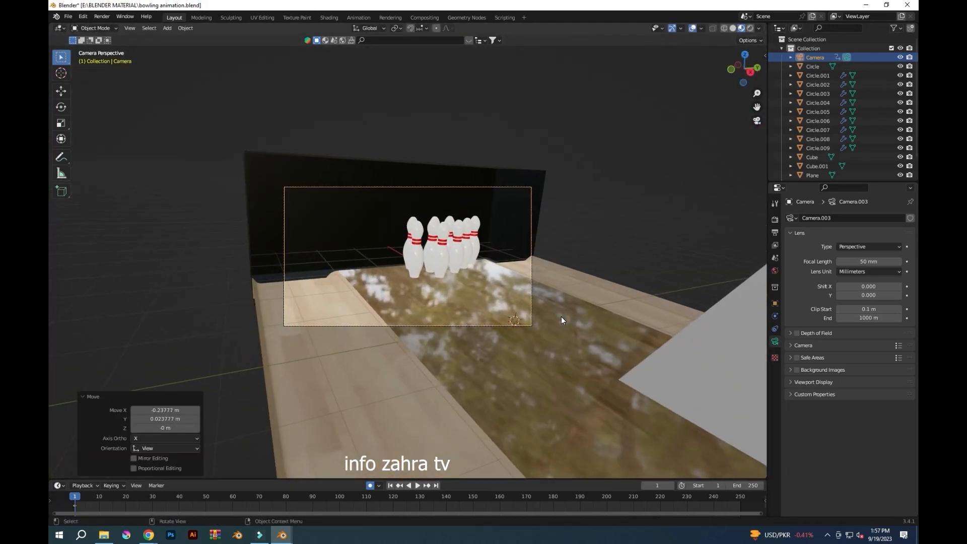
key("ctrl+s")
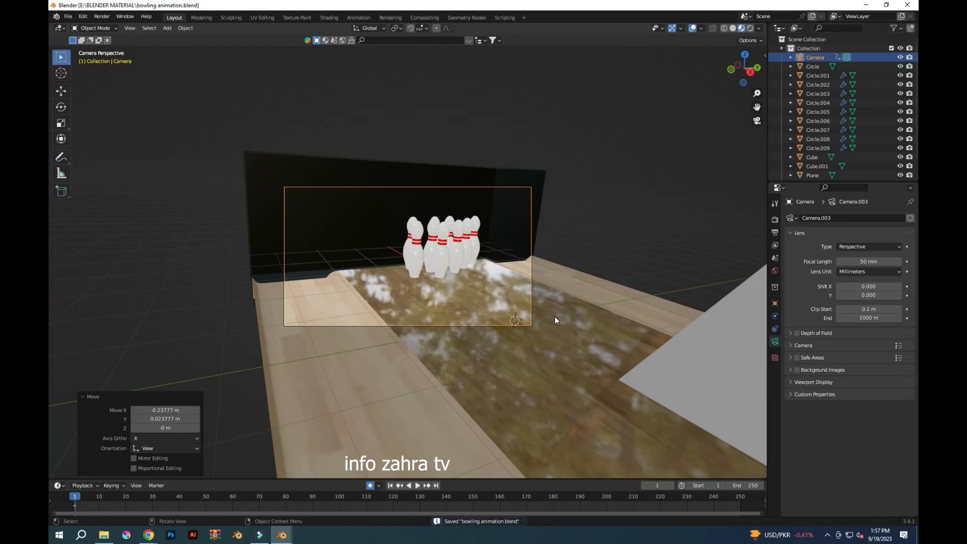
Play the simulation through the camera to check the framing and return to the first frame
key("space")
scroll(532, 341, "up", 4)
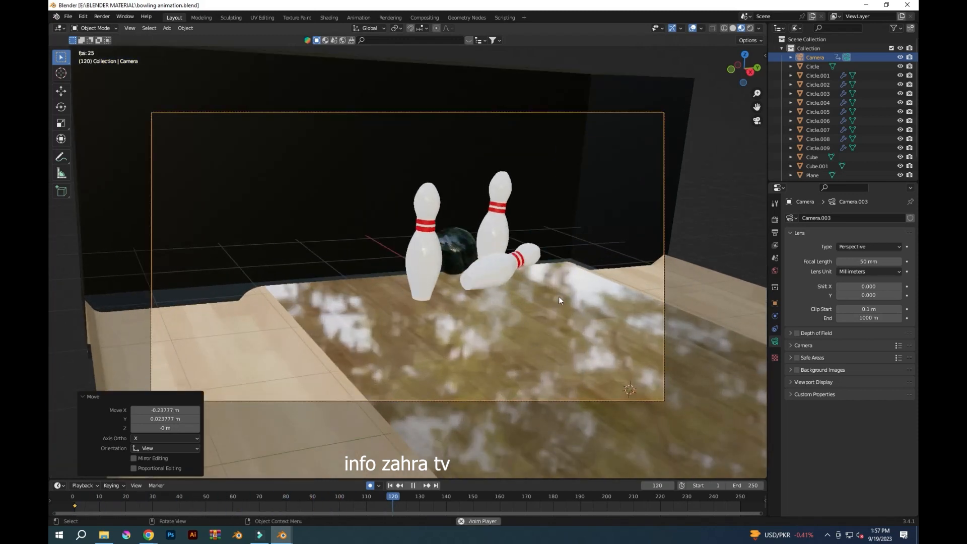
scroll(667, 419, "down", 3)
key("space")
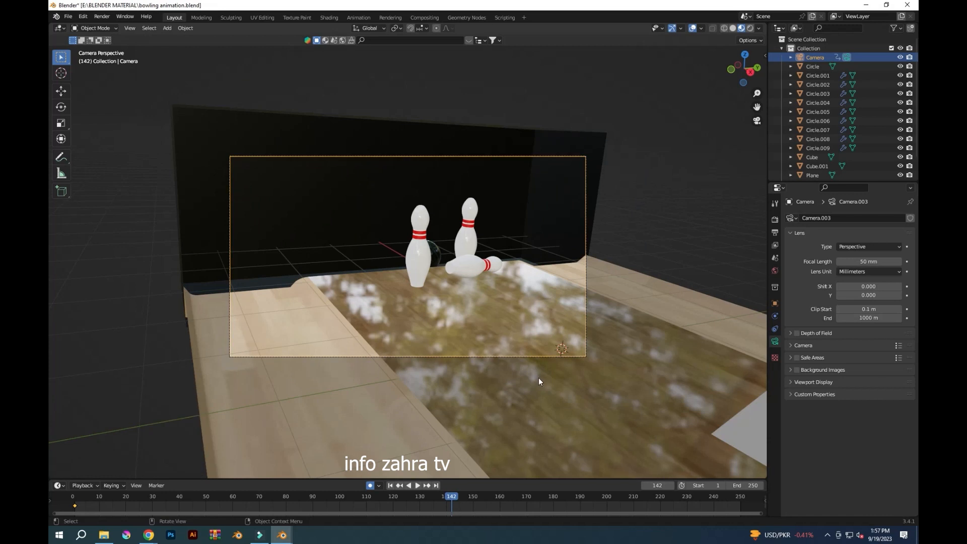
key("shift+Left")
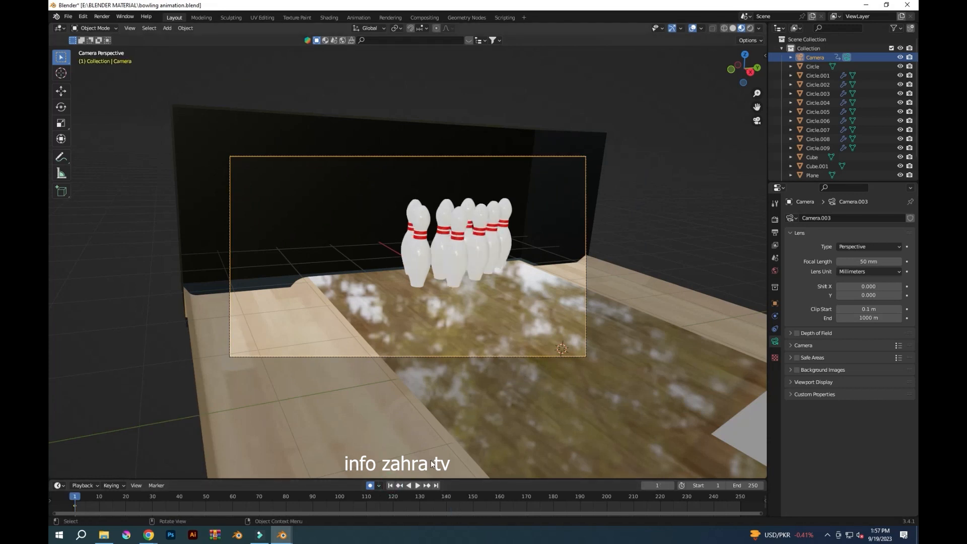
Play the simulation to about frame 59, try repositioning the camera there and return to the first frame
scroll(449, 370, "up", 2)
scroll(599, 337, "down", 4)
key("space")
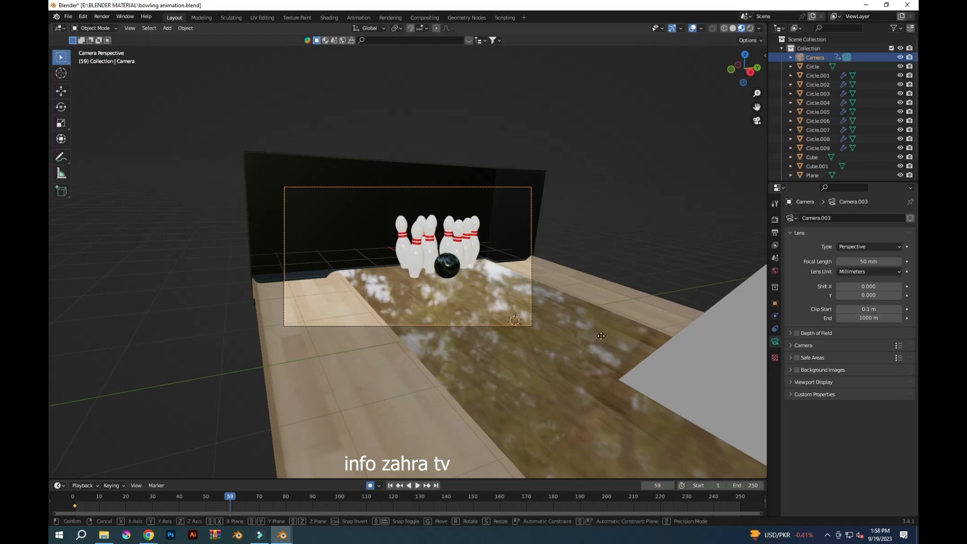
key("shift+Left")
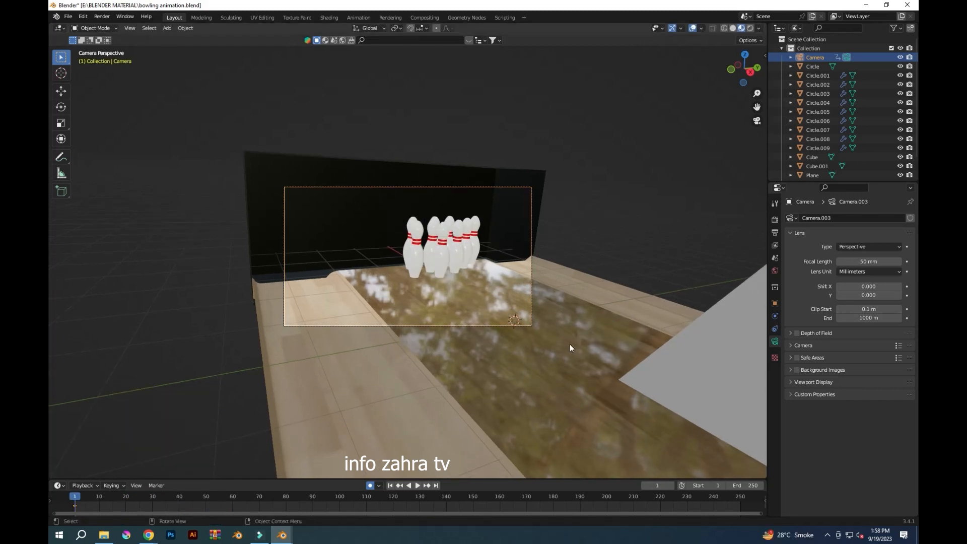
Move the camera along the global X axis, play the simulation forward and set the camera's focal length to 68 mm
key("g")
key("x")
left_click(636, 317)
key("space")
key("space")
left_click_drag(867, 261, 898, 262)
Record new camera positions at frames 43 and 80 with automatic keyframing and return to the first frame
key("g")
left_click(505, 386)
key("space")
key("g")
key("x")
left_click(509, 396)
key("shift+Left")
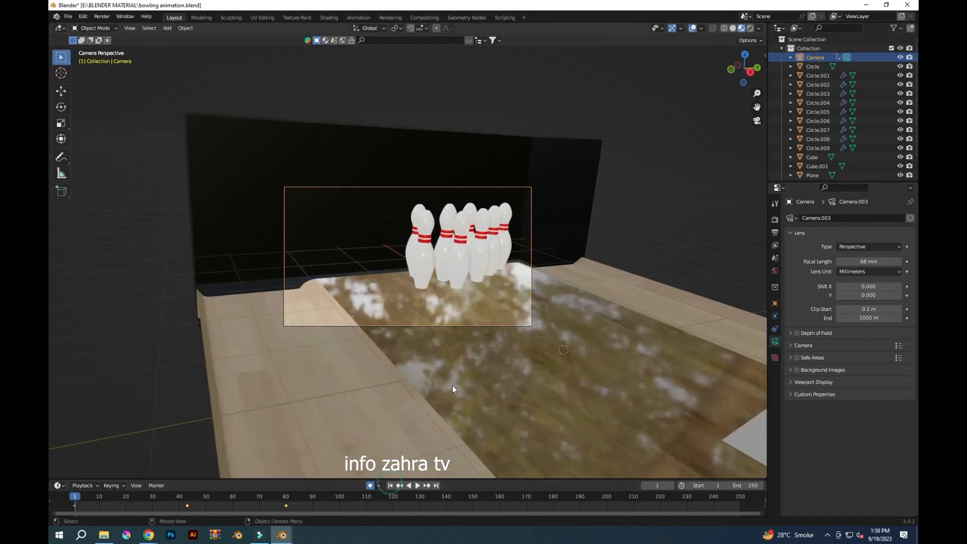
Play to frame 107, shift the camera along the global X and Y axes there and return to the first frame
key("space")
key("space")
key("g")
key("x")
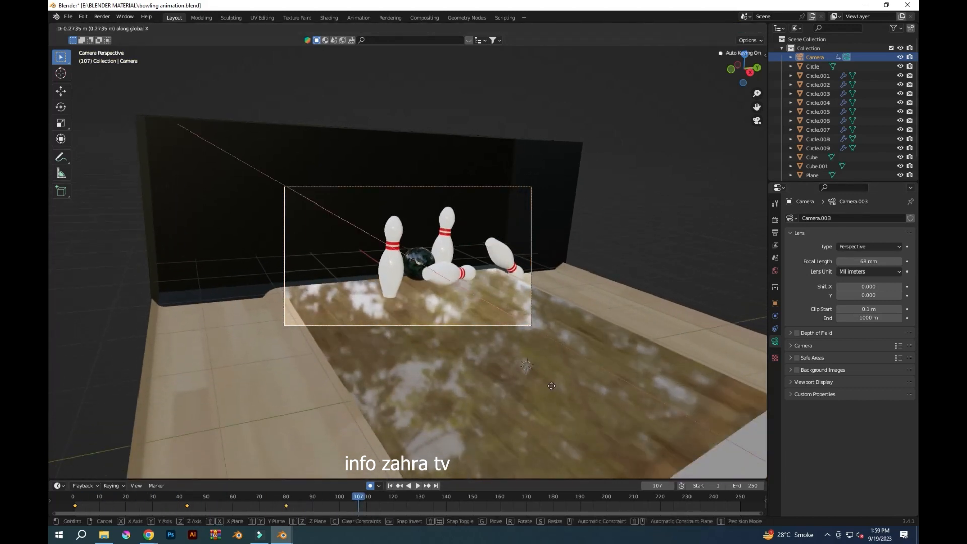
left_click(542, 366)
key("g")
key("y")
left_click(575, 362)
left_click(392, 485)
Delete the animated camera and replay the simulation from the first frame without it
key("space")
key("space")
key("x")
left_click(480, 328)
left_click(392, 486)
key("space")
key("space")
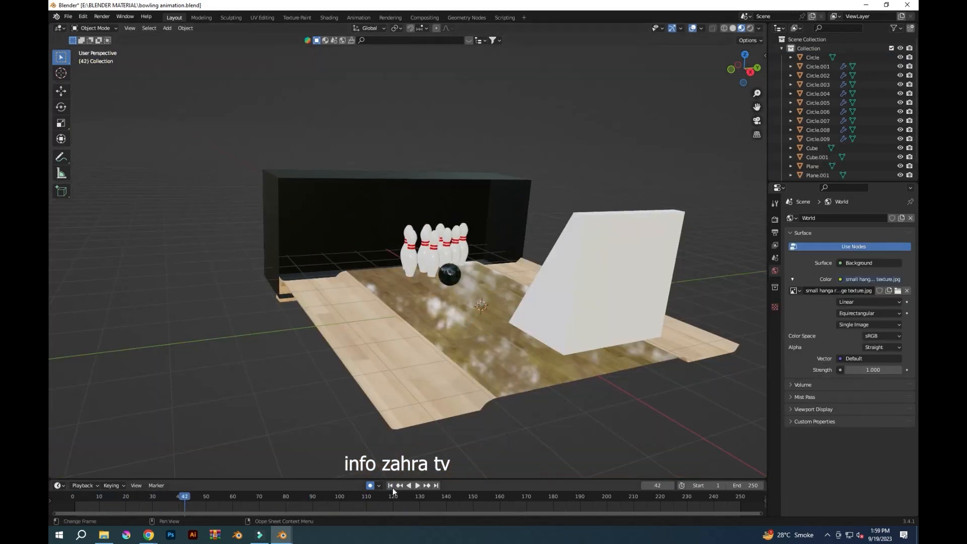
left_click(392, 486)
Turn off automatic keyframing and add a new camera at the world origin
left_click(370, 486)
scroll(497, 415, "up", 3)
mouse_move(497, 415)
middle_mouse_down()
mouse_move(518, 420)
mouse_move(561, 397)
mouse_move(693, 143)
mouse_move(508, 410)
middle_mouse_up()
key("shift+a")
left_click(509, 410)
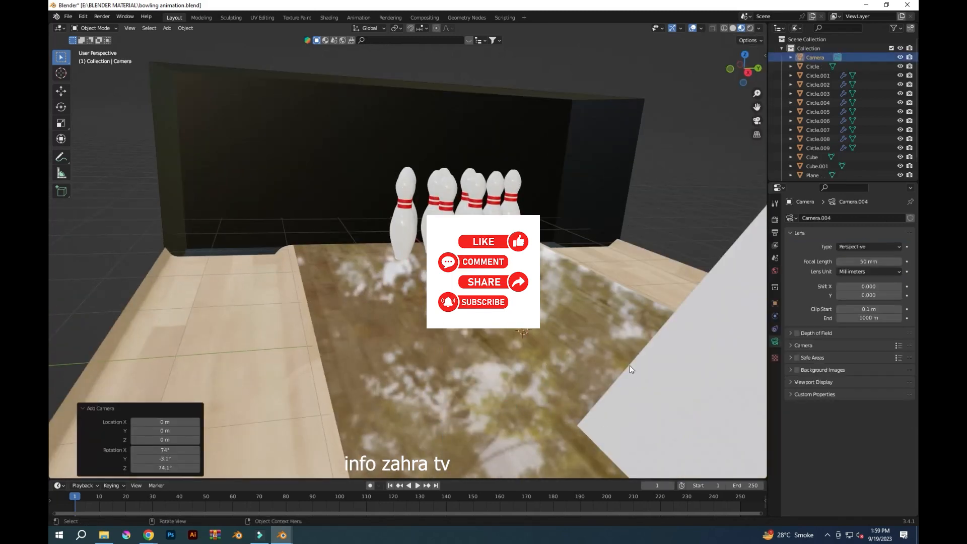